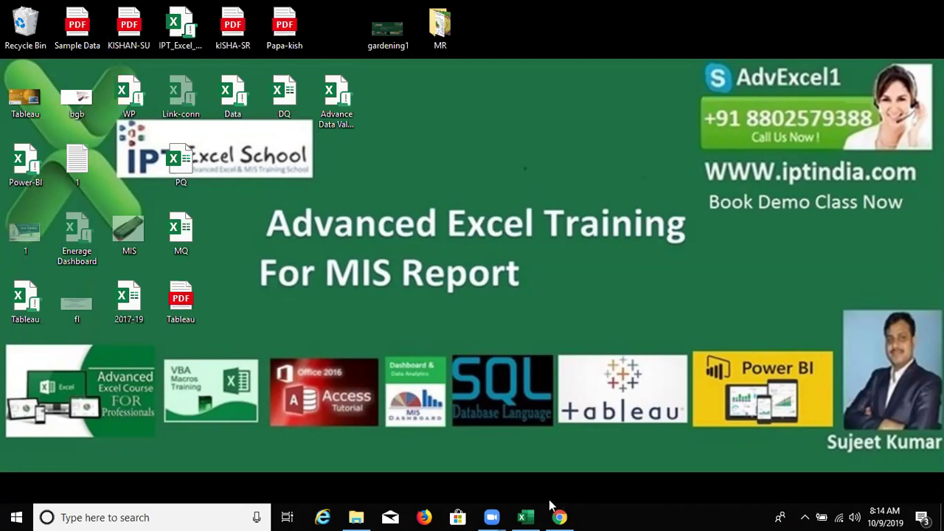
- Return to Book1's Sheet1, then create new workbook Book2 and add a second sheet
left_click(524, 516)
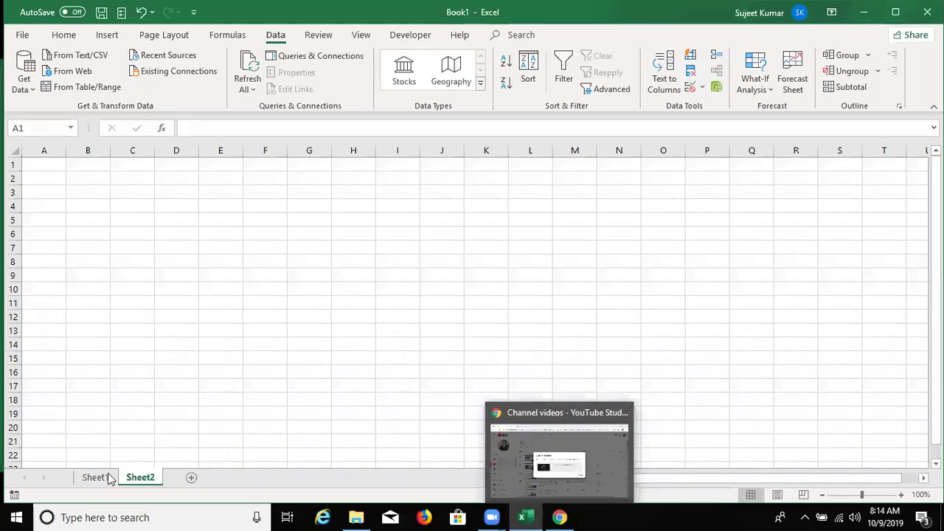
left_click(108, 476)
key("ctrl+n")
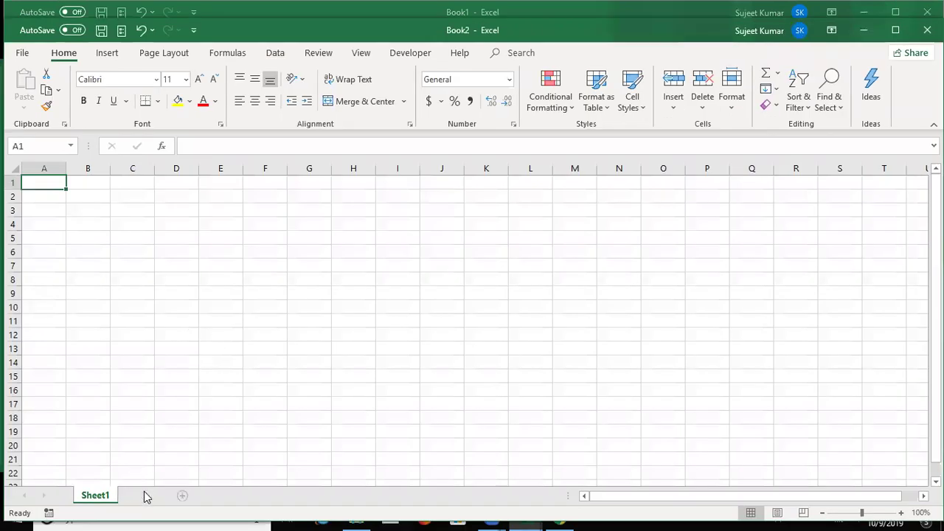
left_click(182, 496)
- Enter headers Month in A1 and Sales in B1, and JAN in A2
type("Month")
key("Tab")
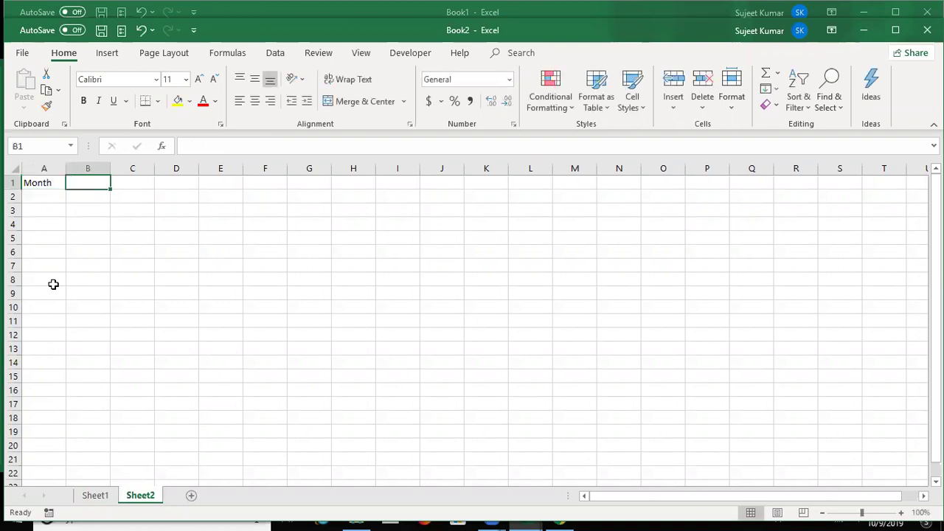
type("Sale")
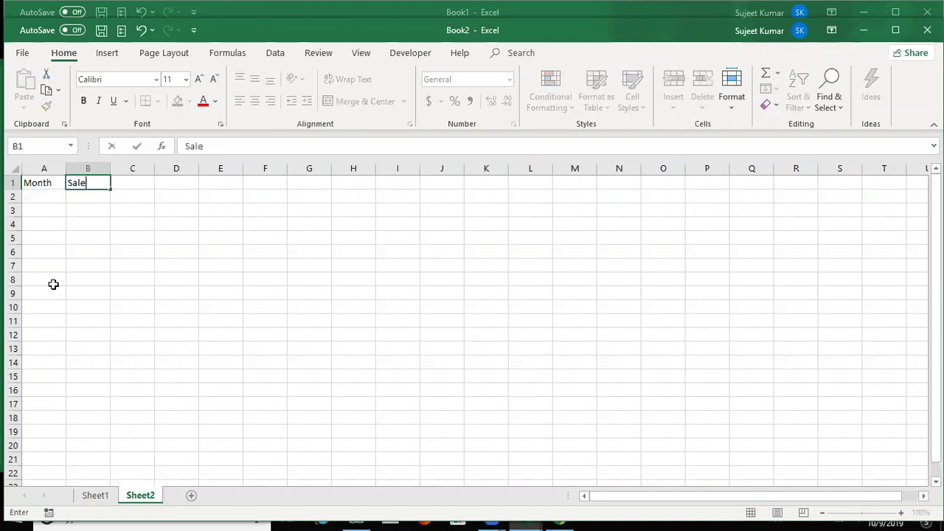
type("s")
key("Return")
type("P")
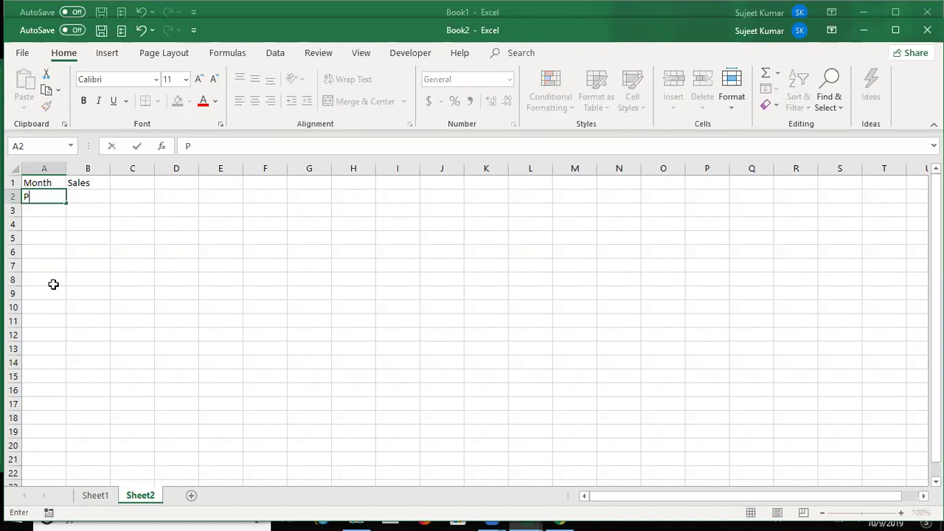
type("JAN")
key("Return")
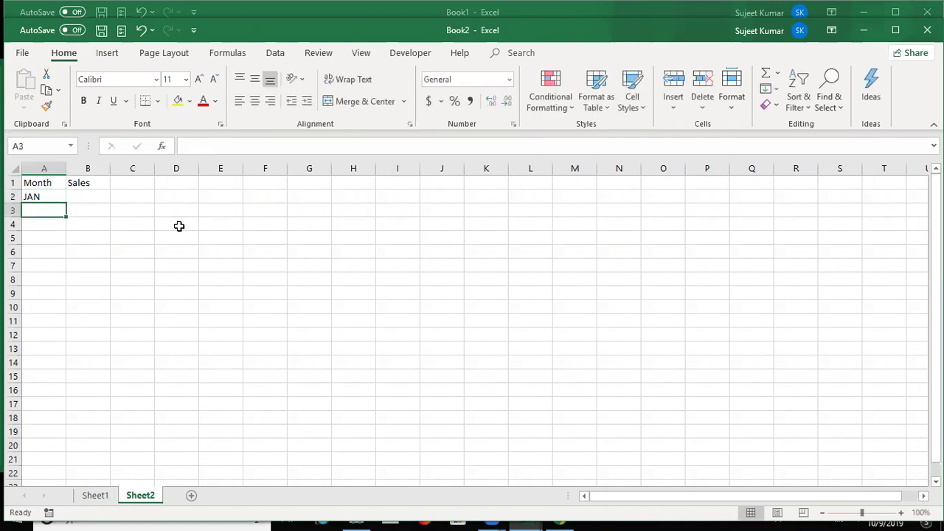
- Auto-fill the months from JAN down to DEC in A2:A13, clearing the extra months
left_click(57, 197)
left_click_drag(67, 203, 30, 438)
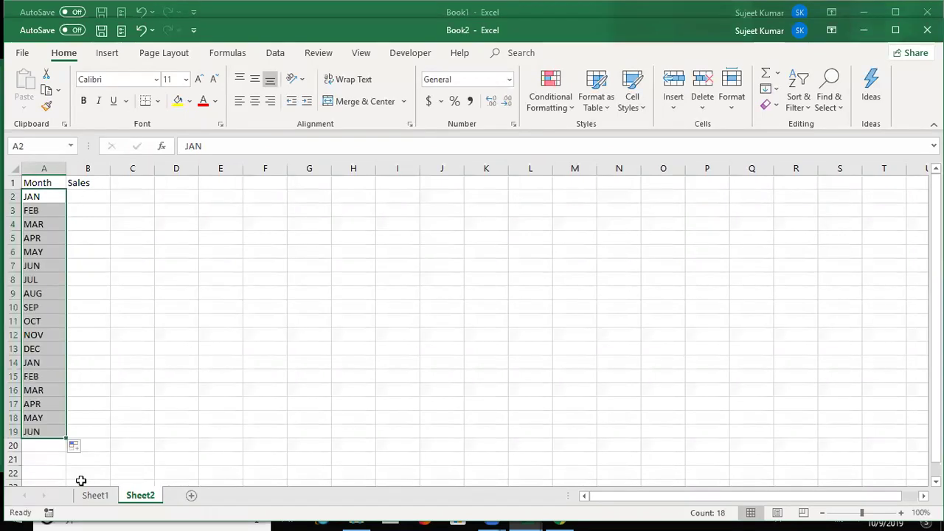
left_click(33, 363)
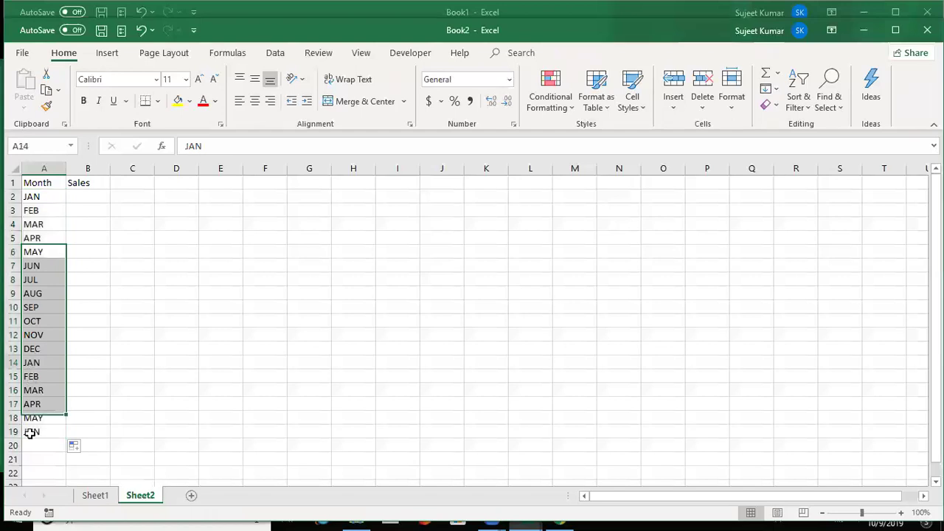
key("Delete")
key("ctrl+Up")
key("ctrl+Up")
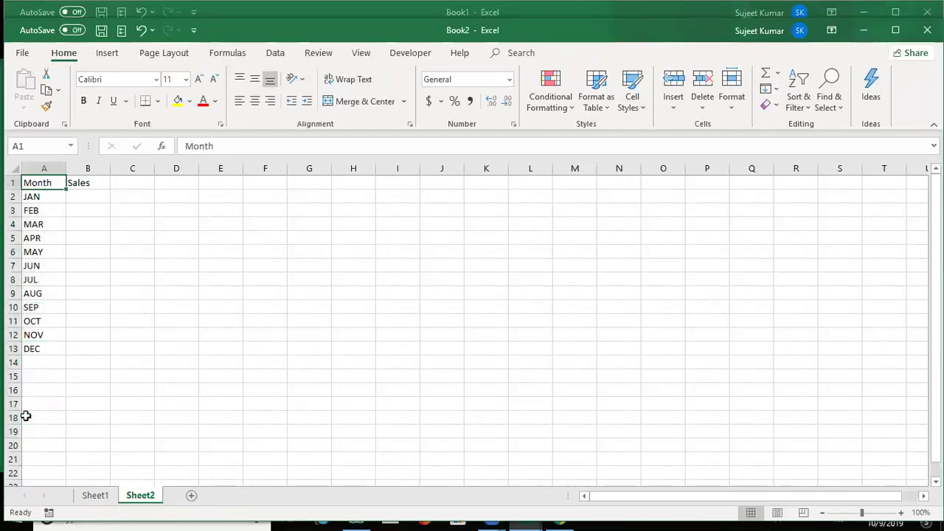
key("Right")
key("Down")
- Enter the formula =RANDBETWEEN(10,90) in cell B2
type("=")
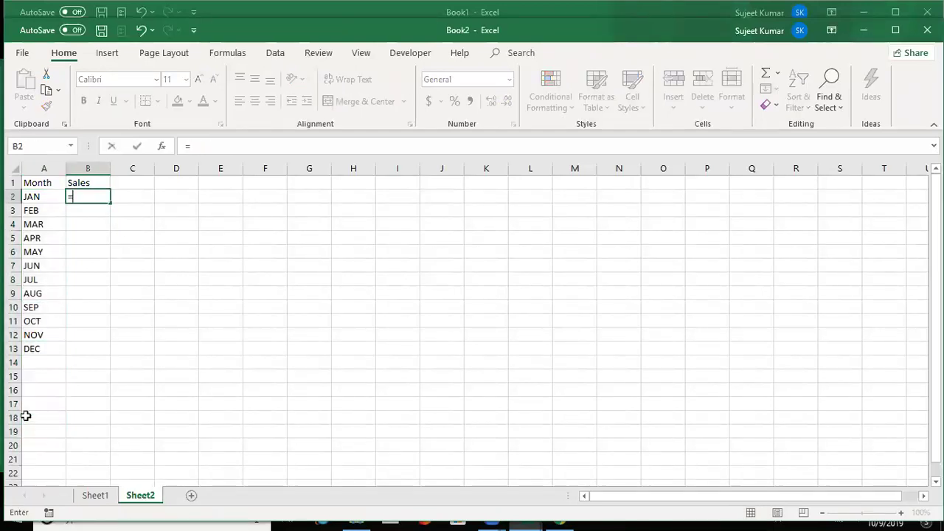
type("ra")
key("Down")
- Fill the RANDBETWEEN formula down through B2:B13
key("Down")
key("Tab")
type("1")
type(",")
type("0)")
key("Return")
key("Left")
key("ctrl+Down")
key("Right")
key("Up")
key("ctrl+shift+Up")
key("Left")
key("Down")
key("Right")
key("ctrl+shift+Up")
key("ctrl+d")
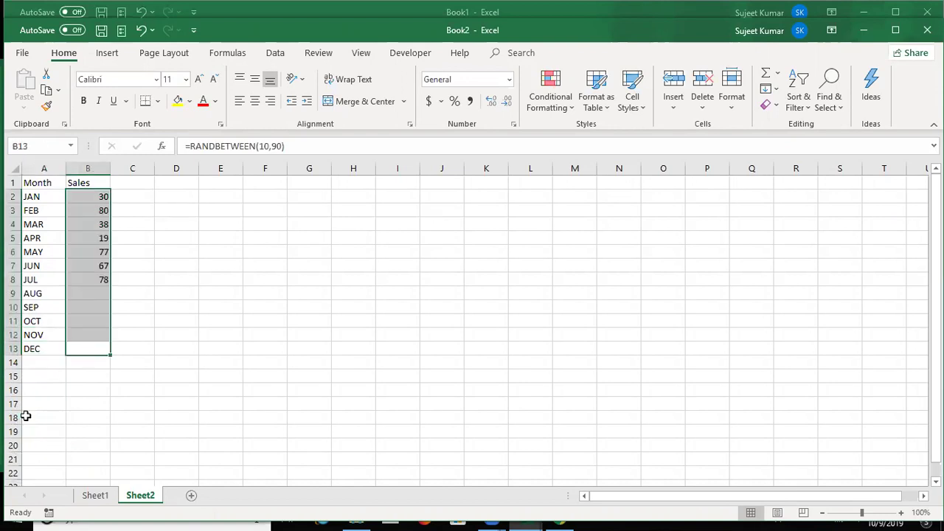
- Copy the whole Month/Sales table A1:B13
key("ctrl+Home")
key("ctrl+a")
key("ctrl+c")
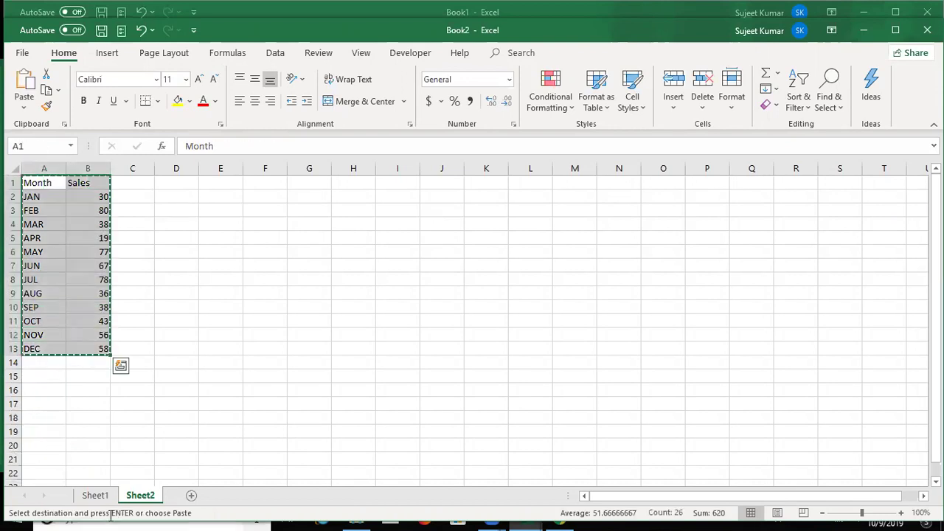
key("ctrl+q")
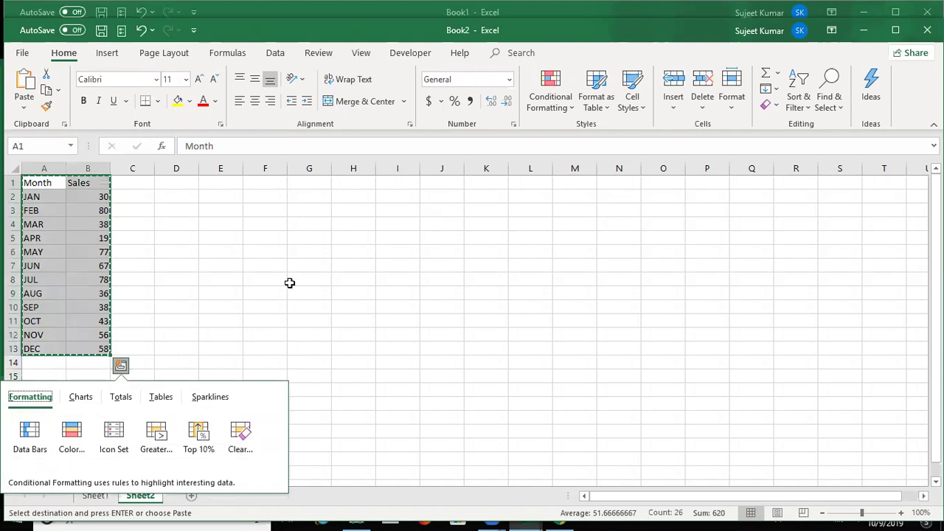
key("Escape")
- Paste the Month/Sales table into Sheet1 and into a new Sheet3
left_click(102, 501)
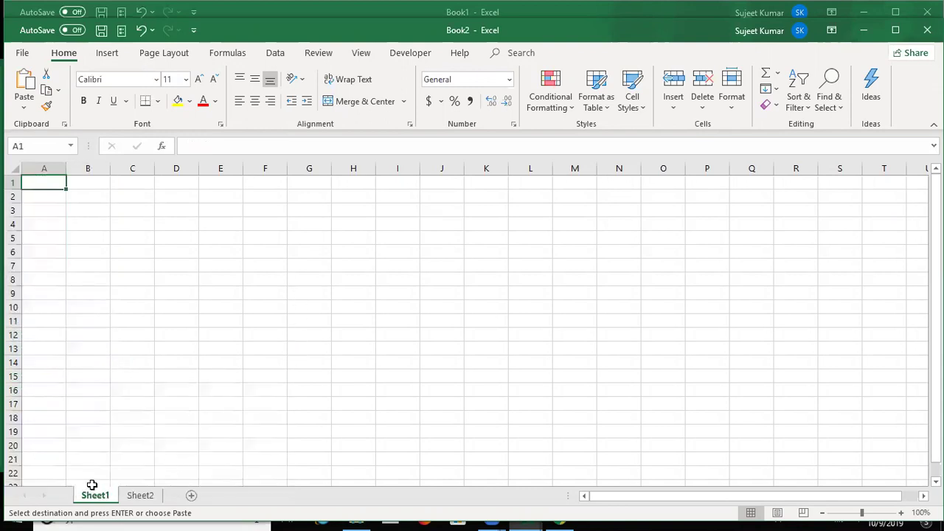
key("ctrl+v")
left_click(190, 498)
key("ctrl+v")
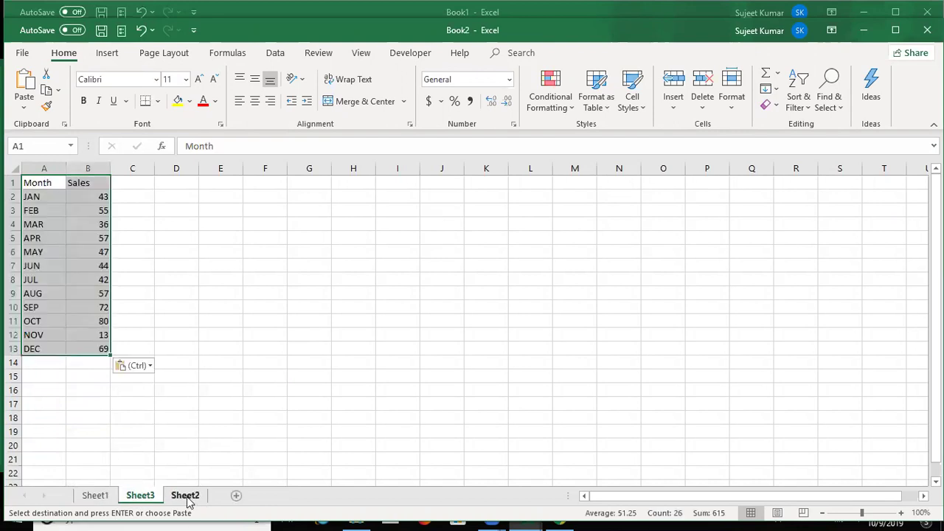
- Group Sheet1, Sheet3 and Sheet2, paste as values to freeze the numbers, then ungroup
left_click(185, 500)
left_click(101, 501, "shift")
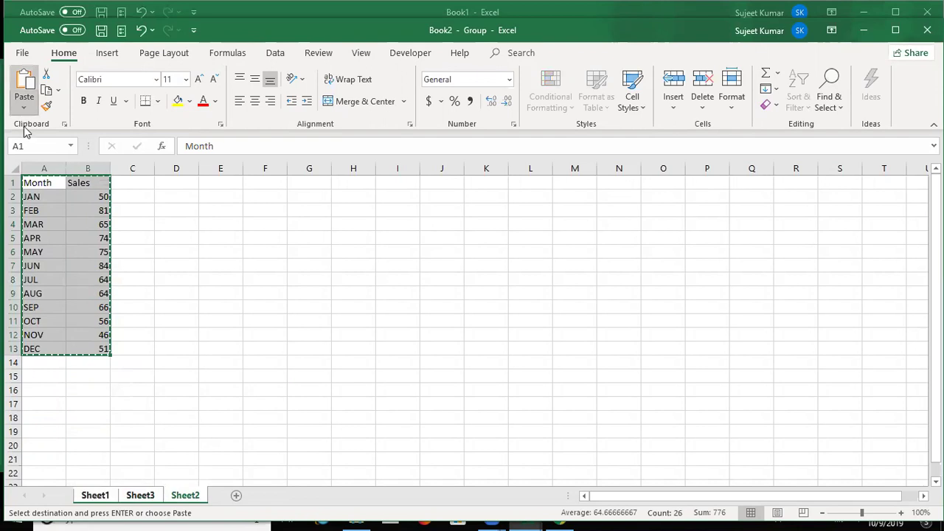
left_click(23, 108)
left_click(23, 193)
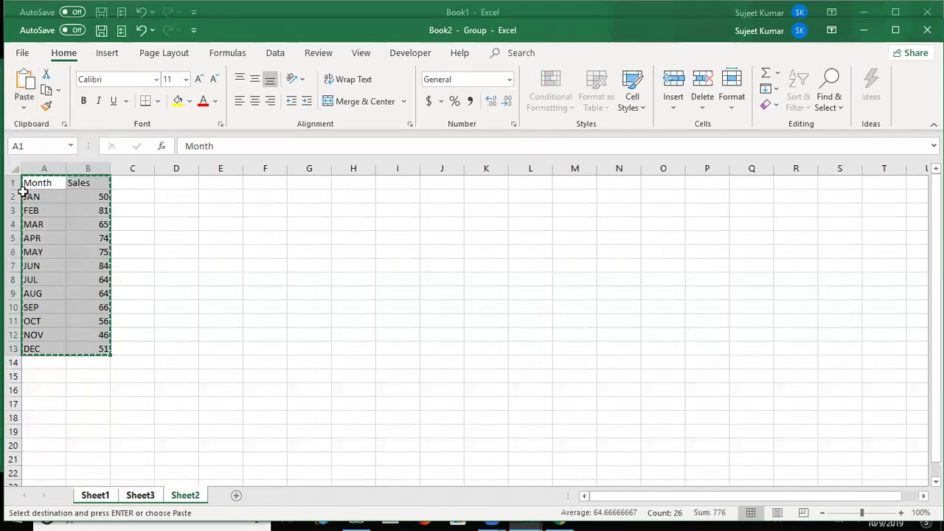
left_click(133, 266)
left_click(141, 495)
- Check each sheet's table and add a blank Sheet4 for the summary
left_click(106, 493)
left_click(139, 498)
left_click(176, 499)
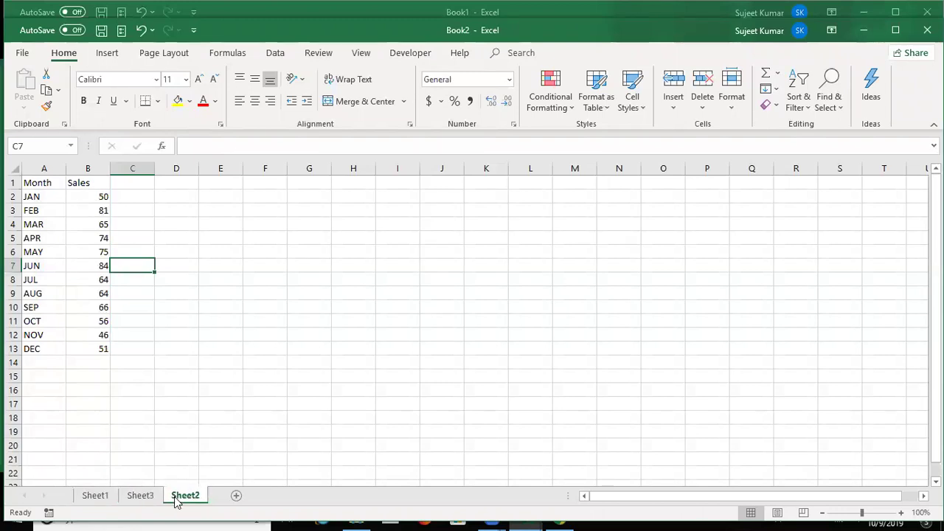
left_click(237, 496)
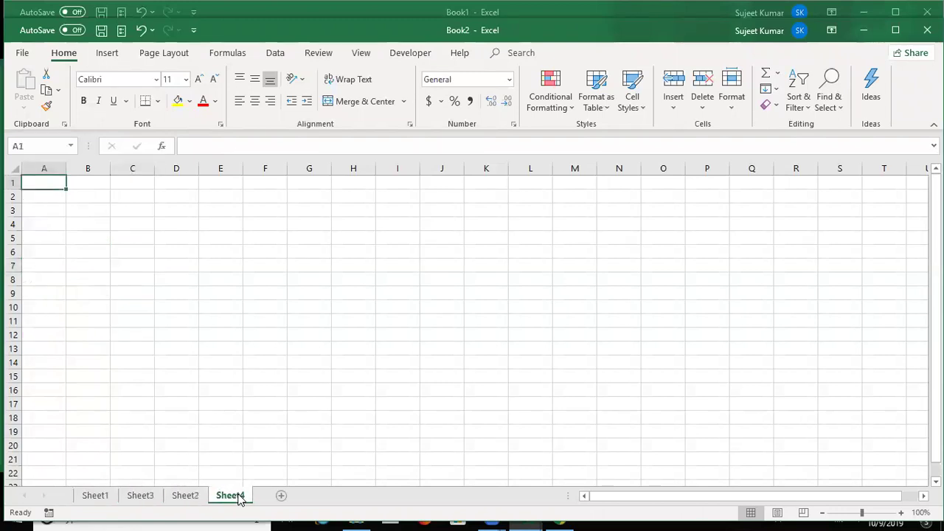
left_click(182, 498)
left_click(87, 497)
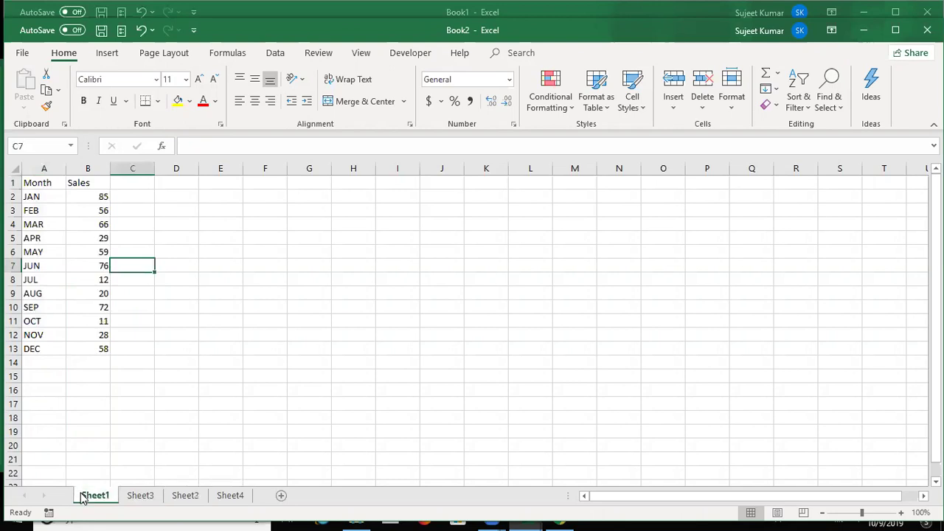
left_click(137, 499)
left_click(189, 499)
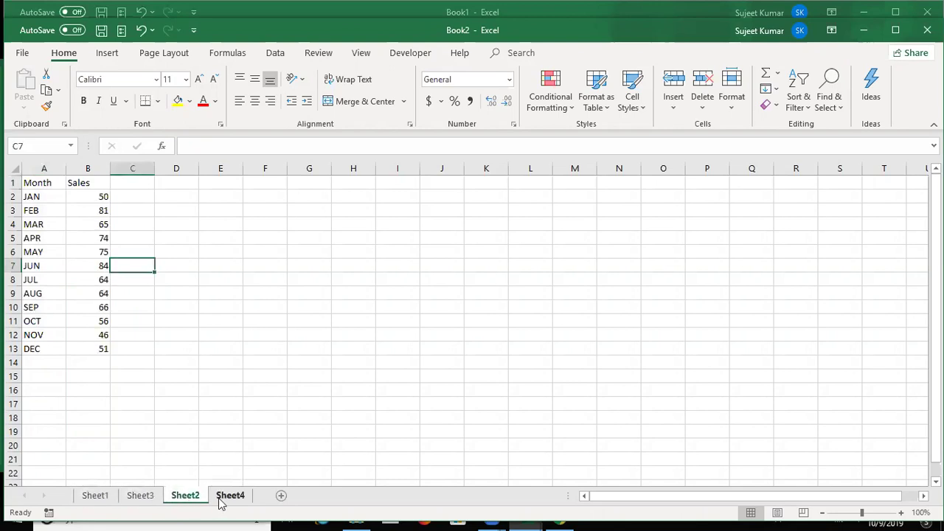
left_click(219, 502)
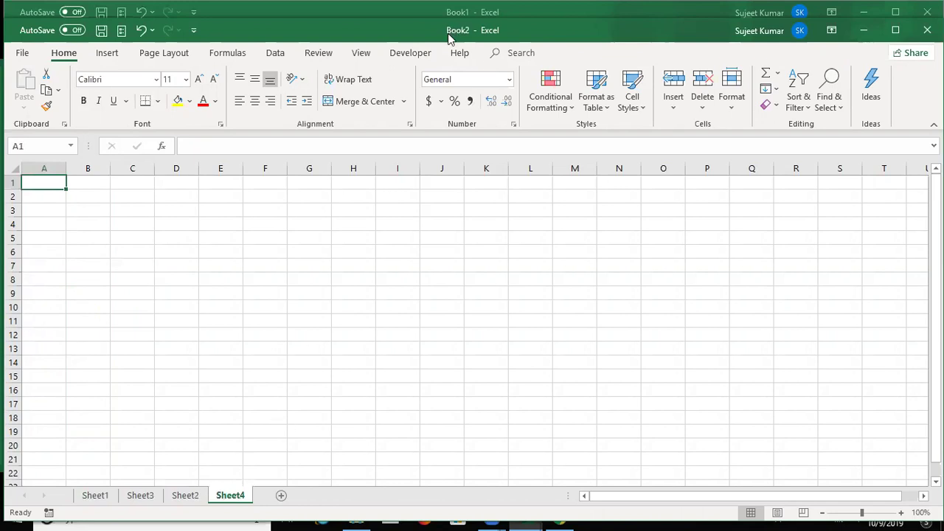
- Maximize the workbook window and open Data > Consolidate on Sheet4
double_click(580, 30)
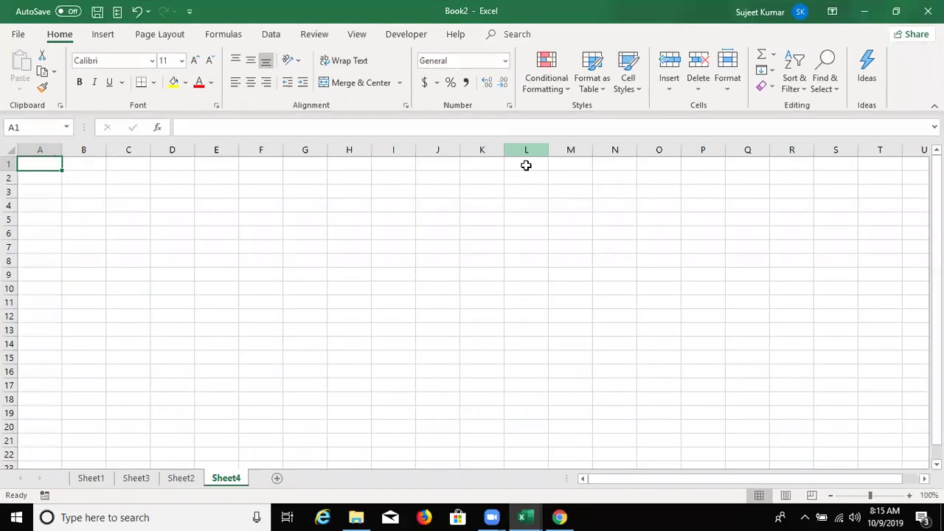
left_click(268, 35)
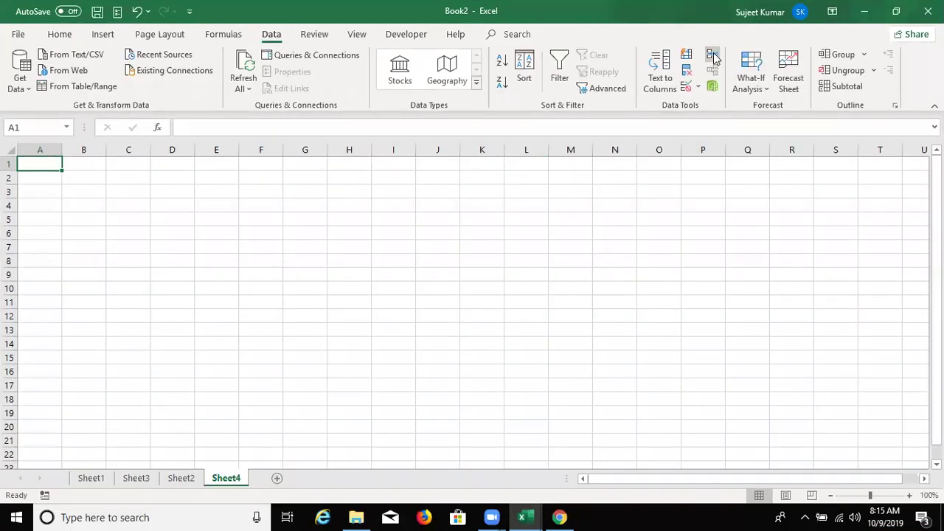
left_click(713, 57)
- Keep Sum as the function and add Sheet1's A1:B13 as the first source range
left_click(556, 191)
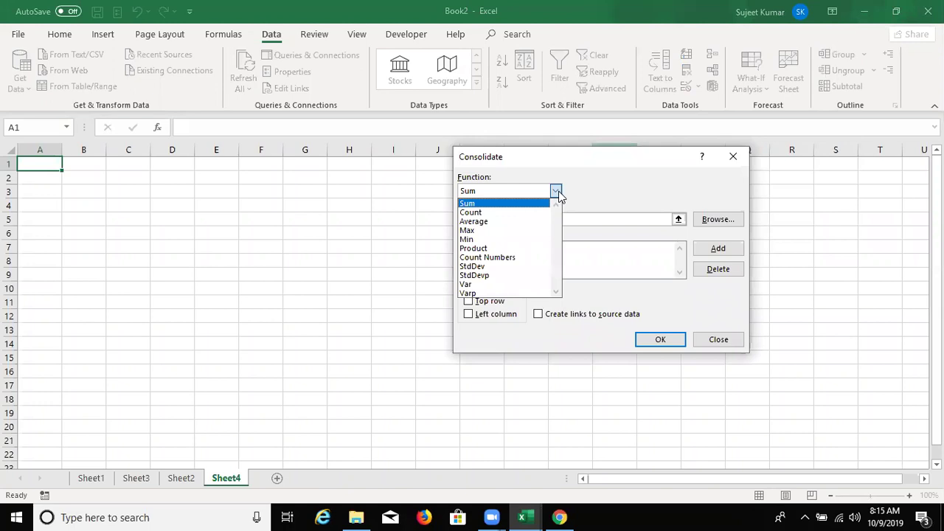
left_click(557, 192)
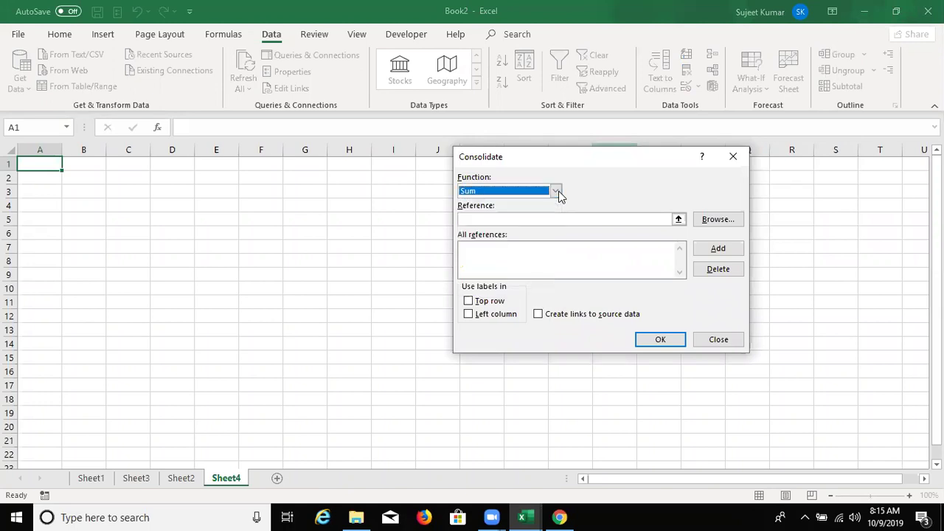
left_click(596, 220)
left_click(92, 479)
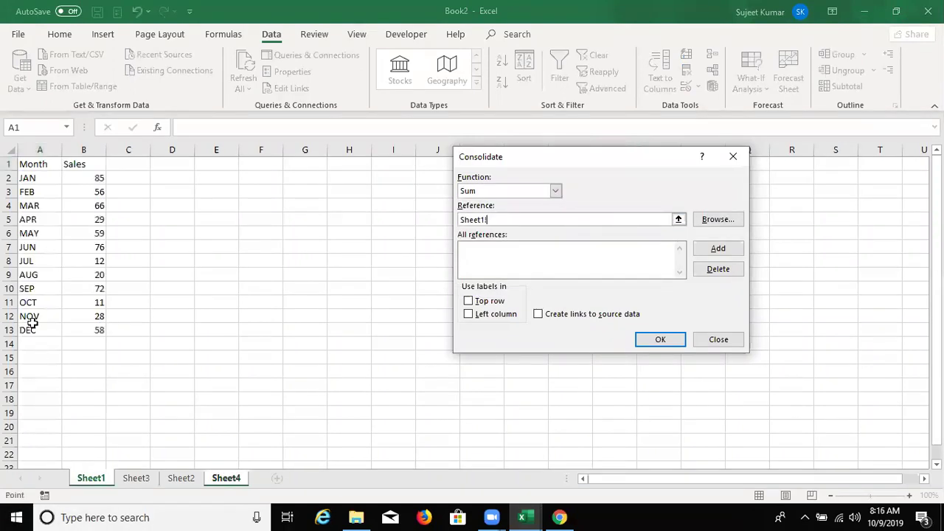
left_click_drag(29, 164, 98, 324)
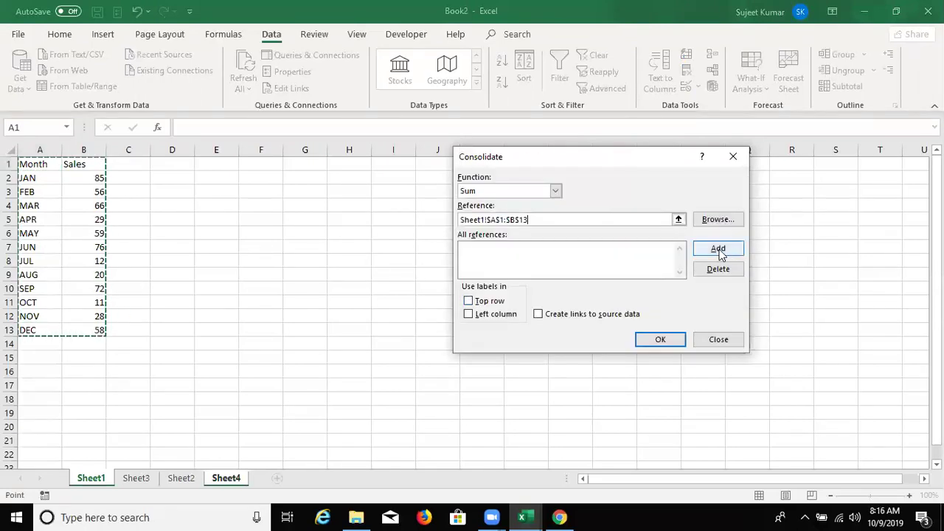
left_click(720, 251)
- Add Sheet3 and Sheet2 A1:B13 ranges, use top row and left column labels, and consolidate
left_click(140, 479)
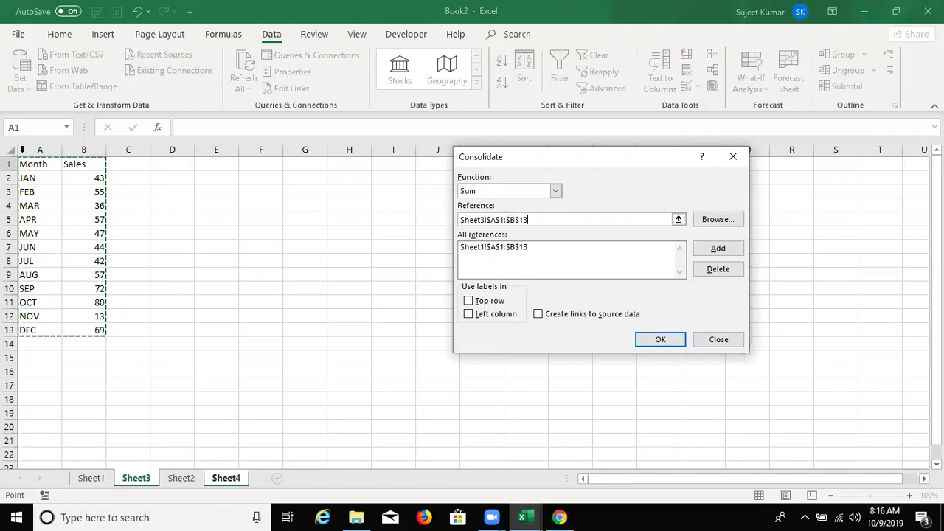
left_click(719, 251)
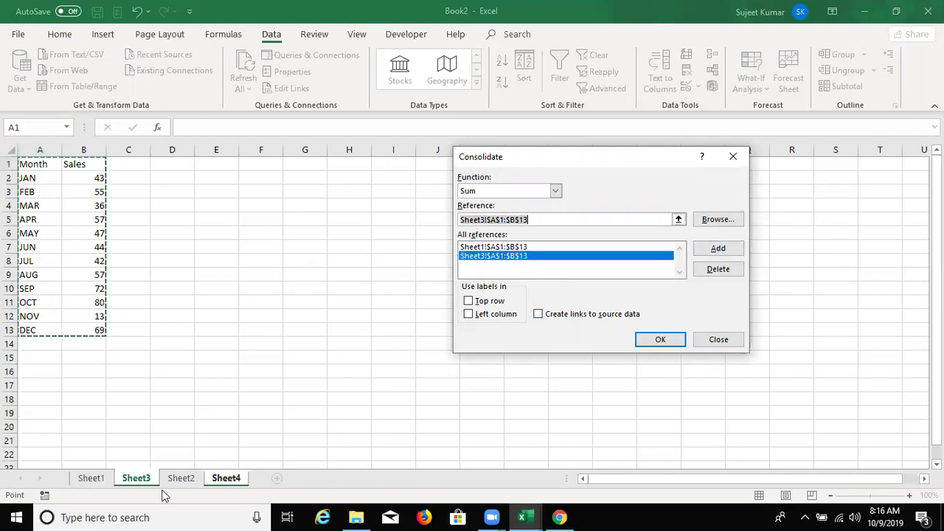
left_click(177, 483)
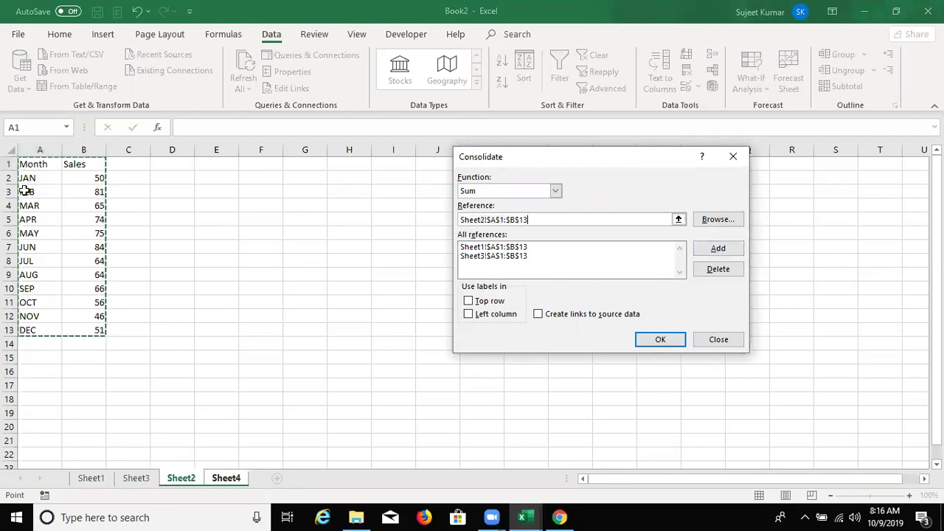
left_click(719, 251)
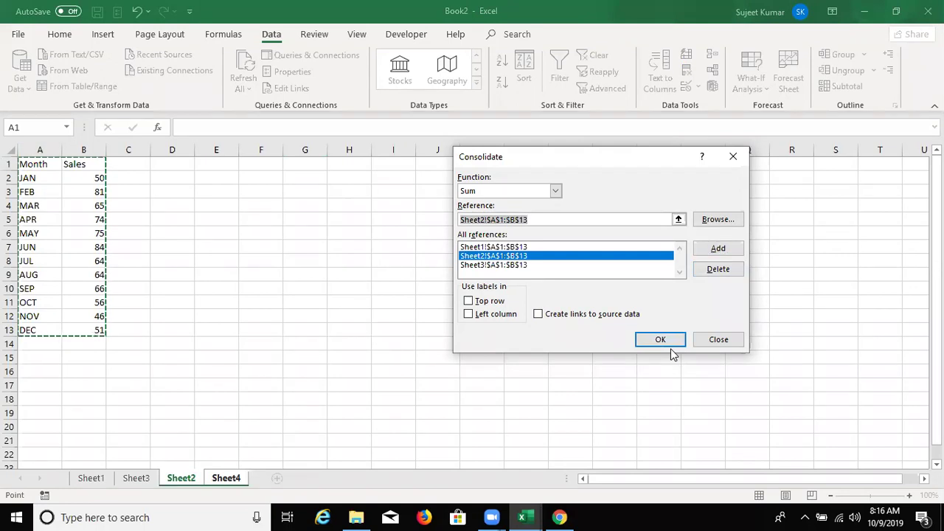
left_click(491, 304)
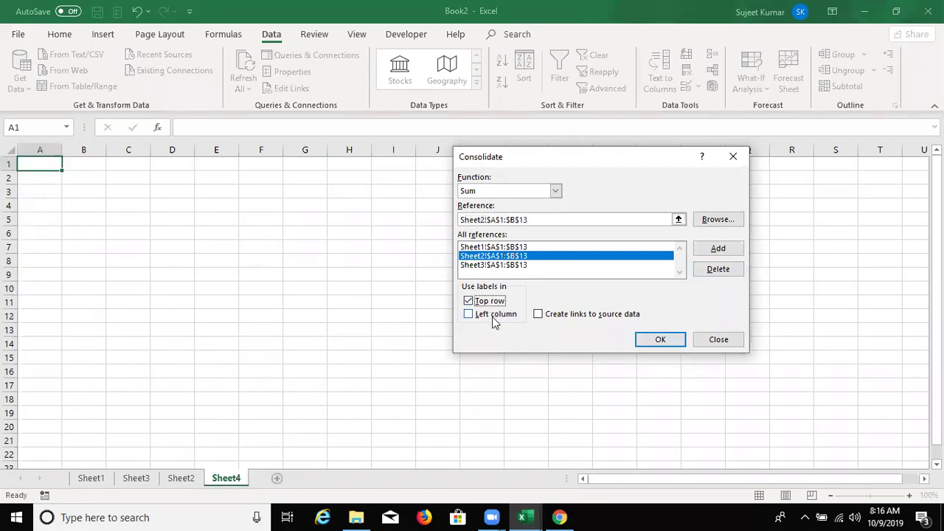
left_click(492, 317)
left_click(659, 341)
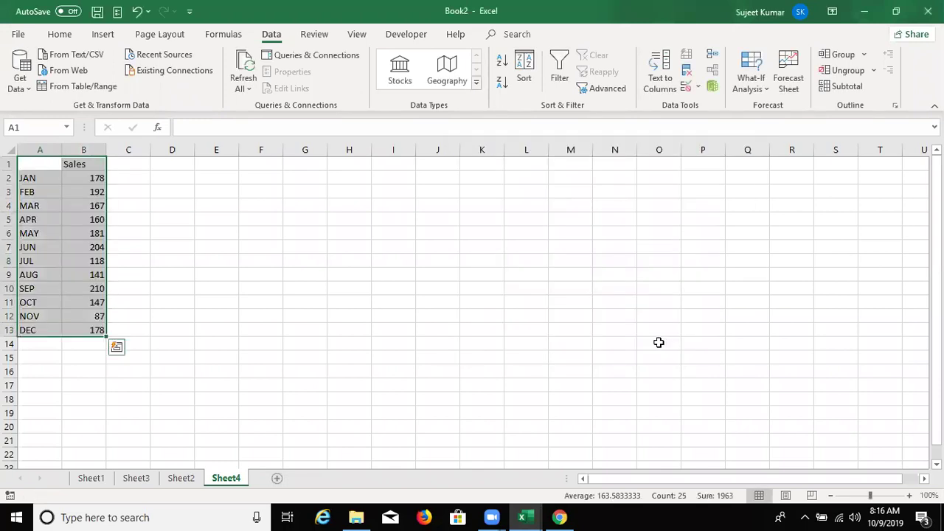
- Review the consolidated JAN–DEC totals in column B, then clear columns A:B
left_click(71, 181)
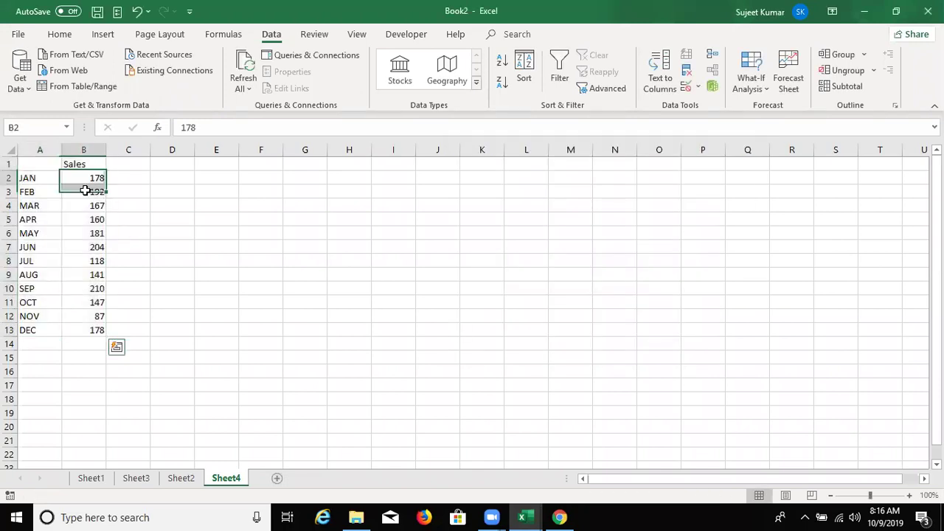
left_click(98, 219)
left_click(94, 275)
left_click(94, 316)
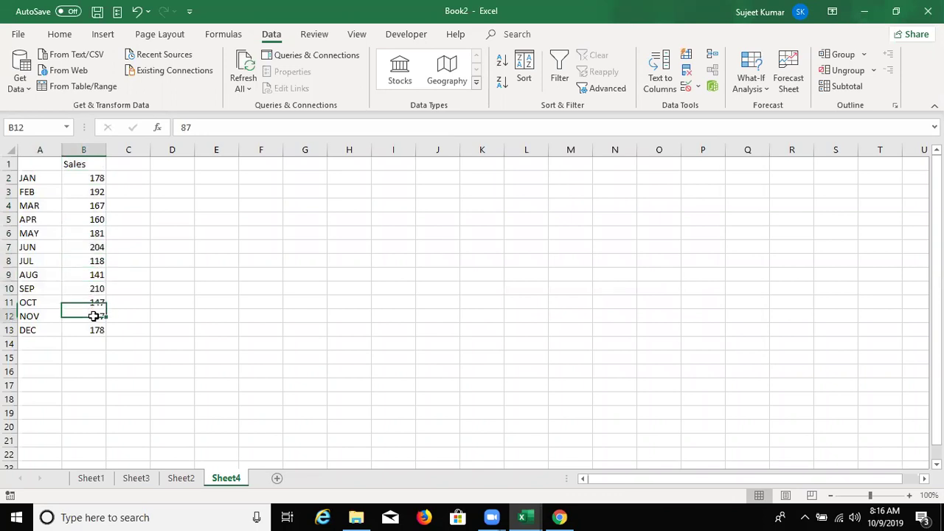
left_click(66, 180)
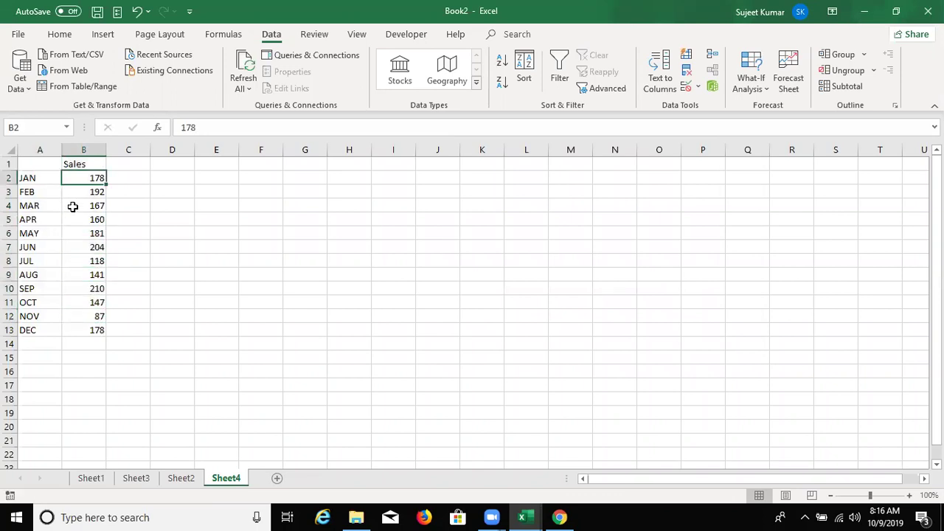
left_click(104, 331)
left_click(89, 303)
left_click(83, 275)
left_click(81, 235)
left_click(83, 192)
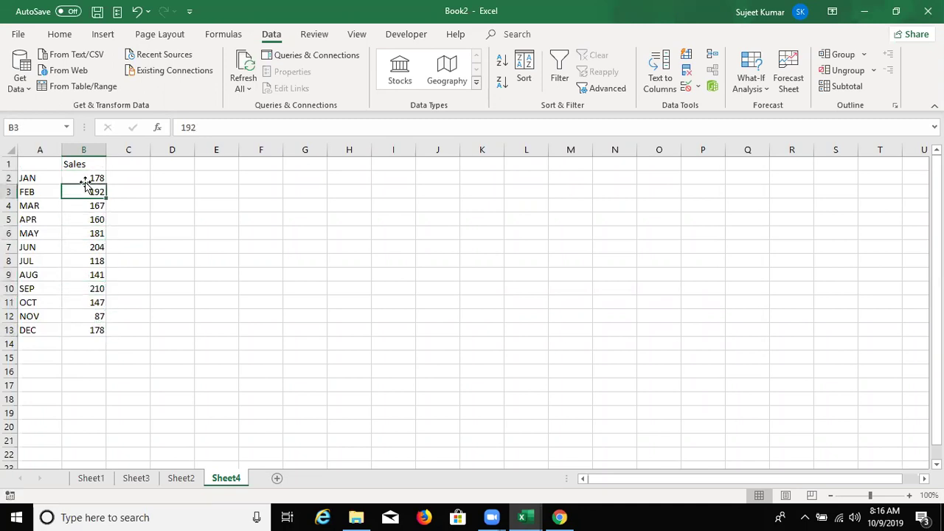
left_click(86, 178)
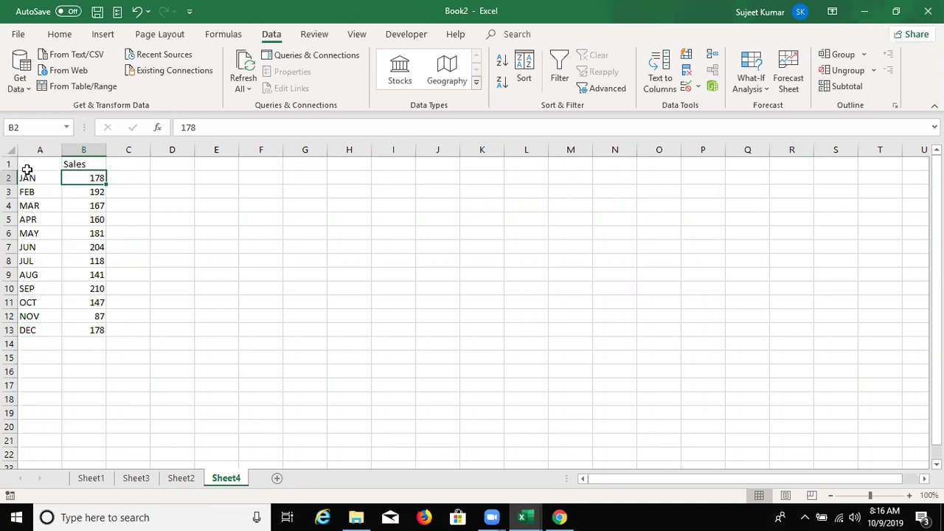
left_click_drag(36, 150, 103, 152)
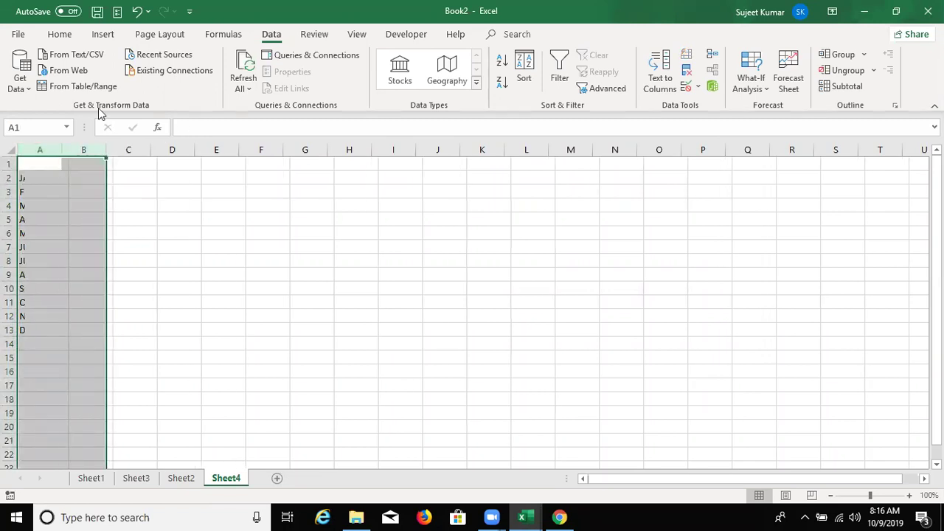
left_click(47, 165)
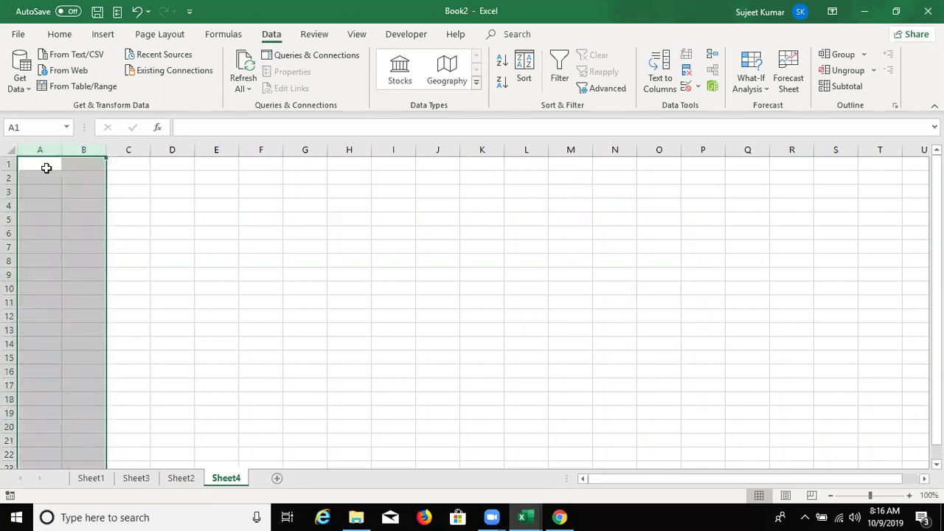
- Rerun Consolidate with Sum and Create links to source data enabled
left_click(714, 57)
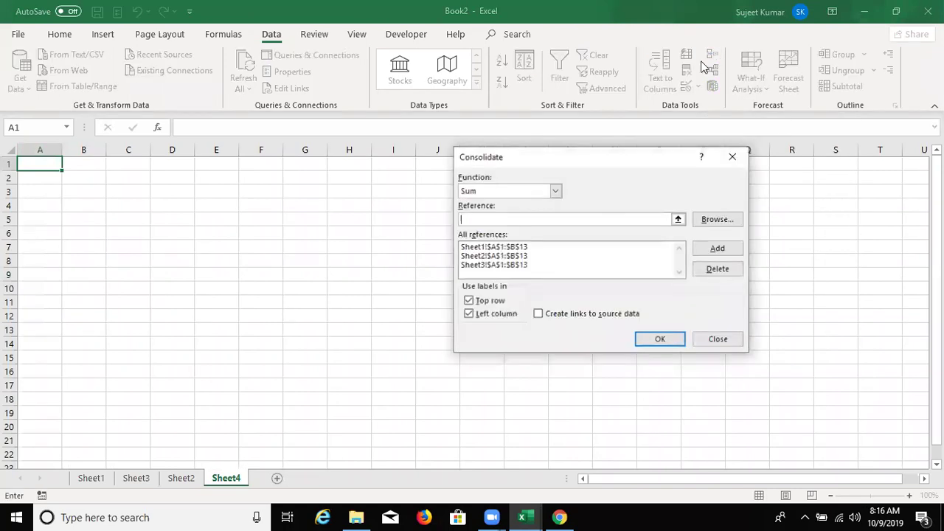
left_click(556, 191)
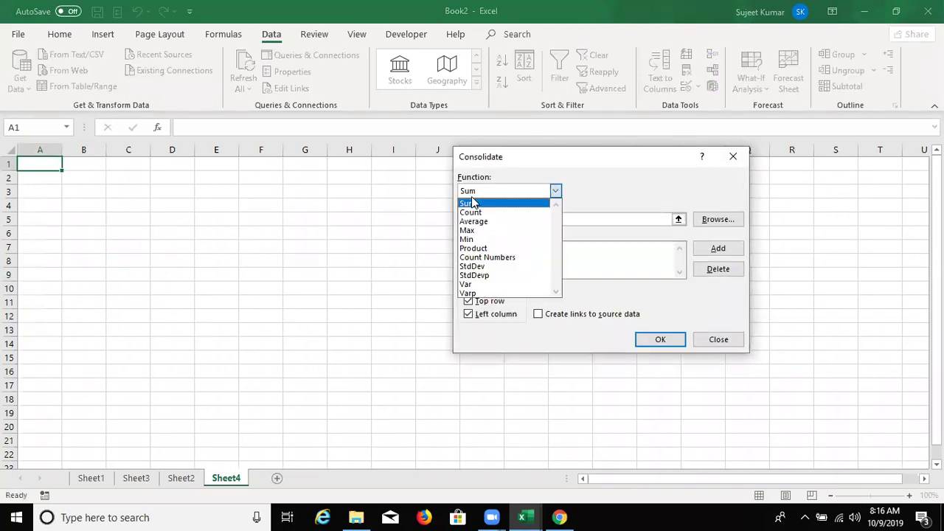
left_click(476, 200)
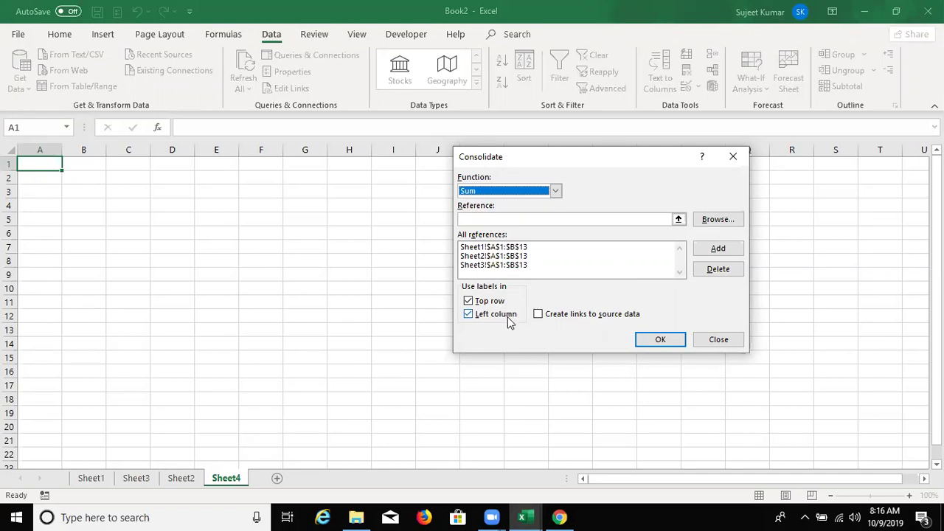
left_click(538, 315)
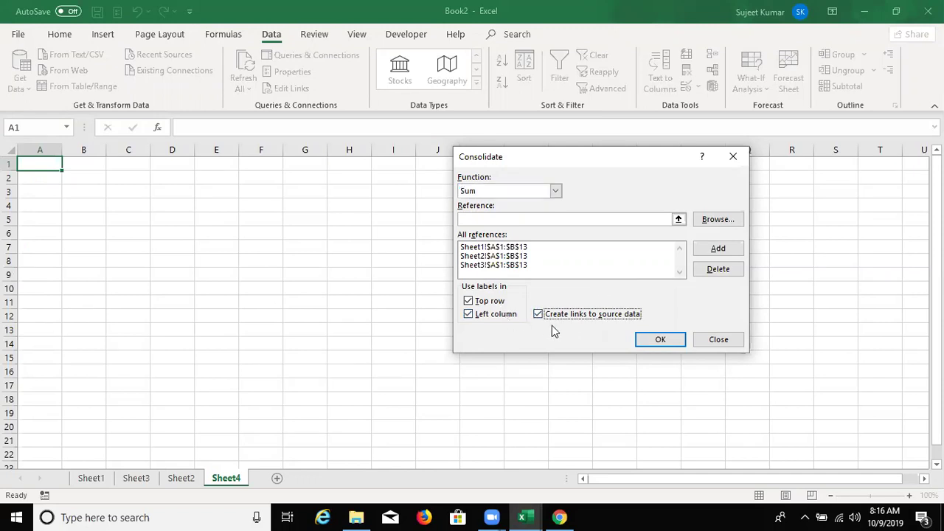
left_click(660, 341)
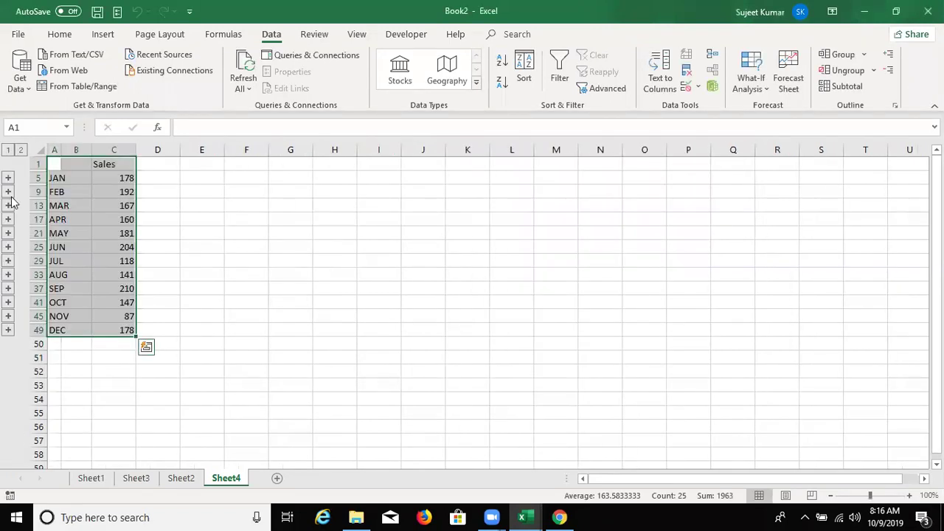
- Inspect the JAN SUM formula and expand then collapse the JAN and FEB outline groups
left_click(236, 205)
left_click(126, 178)
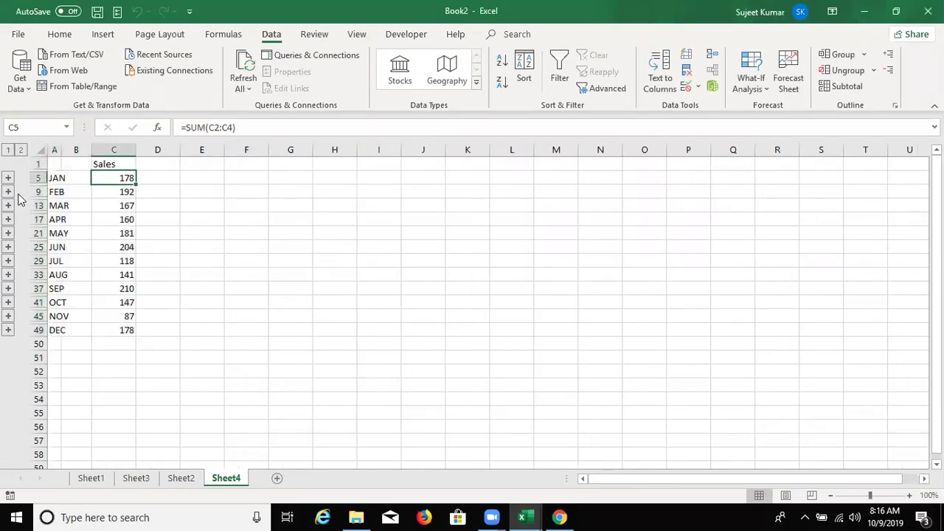
left_click(8, 178)
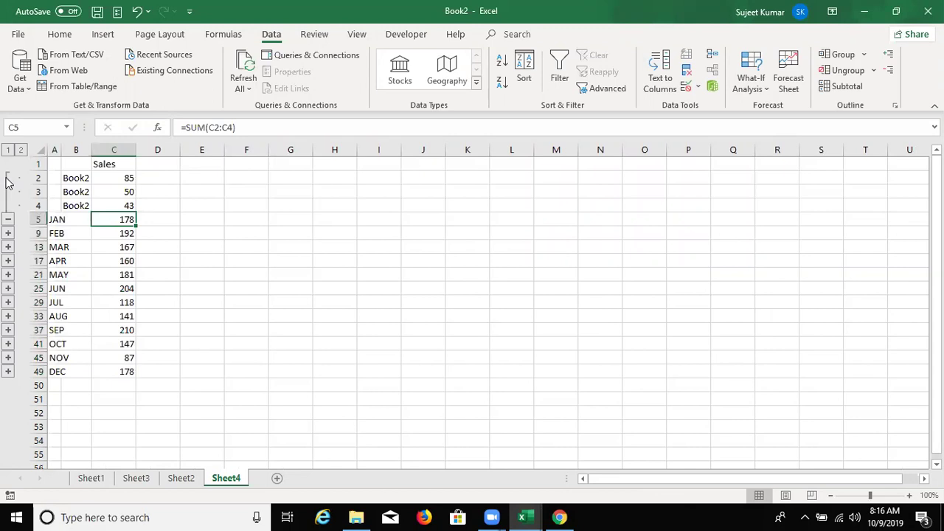
left_click(7, 182)
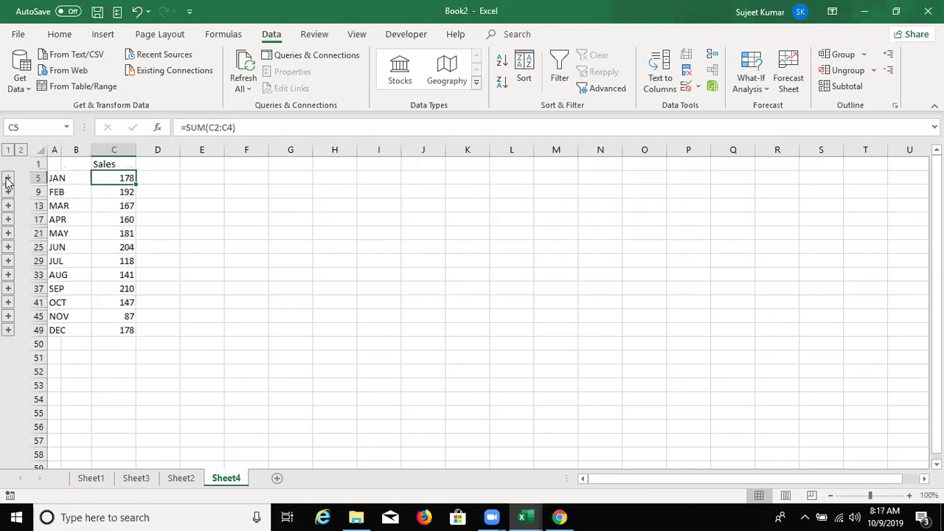
left_click(8, 192)
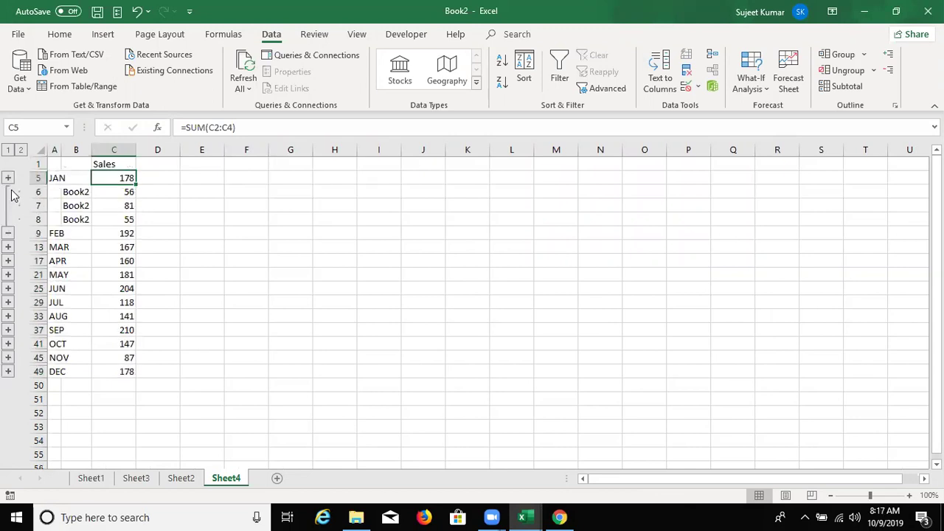
left_click(15, 209)
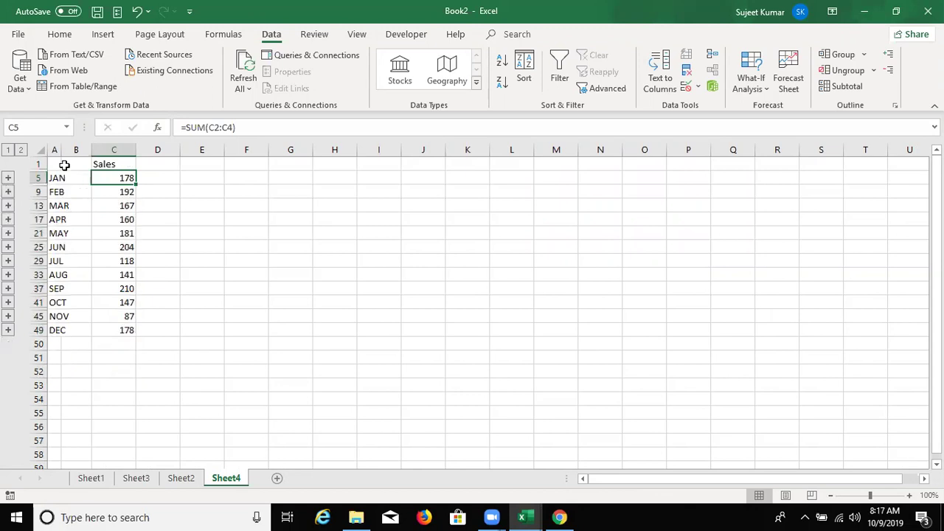
- Delete columns A:D, permanently delete Sheet4, and add a new blank sheet
left_click_drag(54, 142, 179, 151)
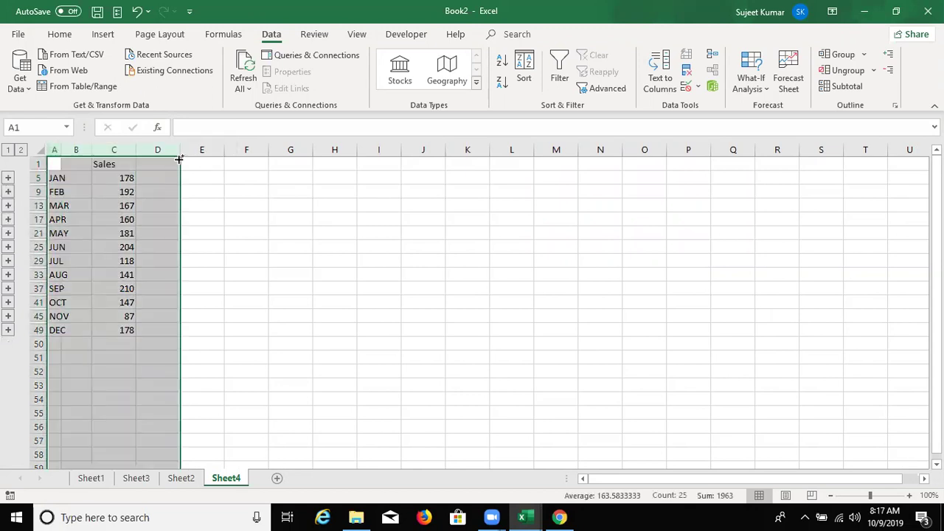
key("ctrl+minus")
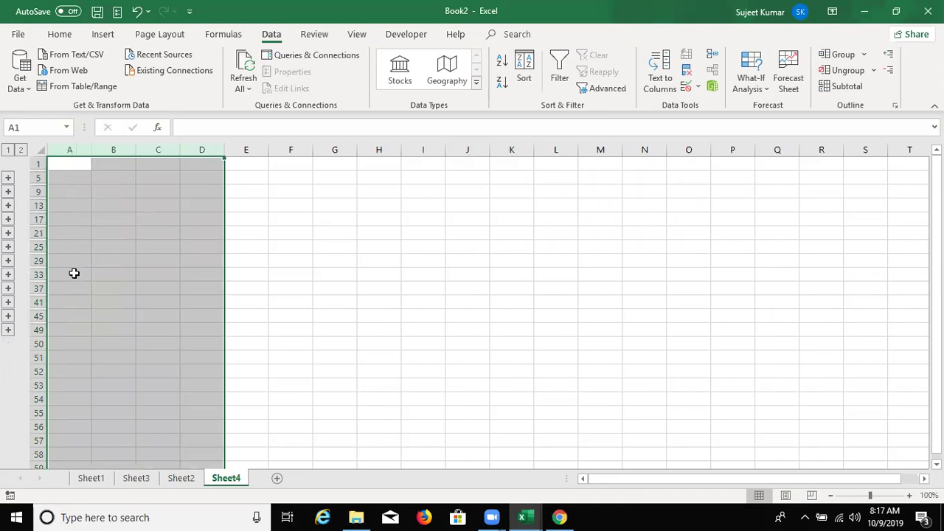
right_click(238, 487)
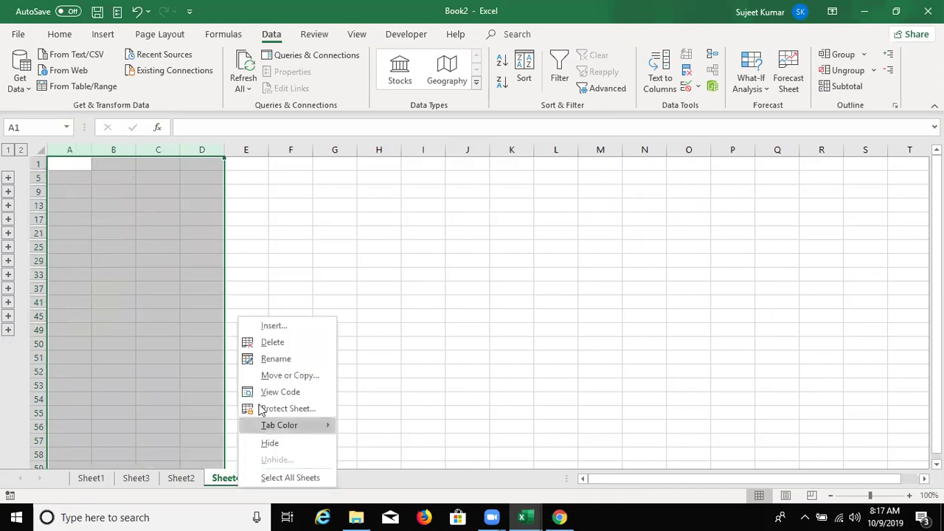
left_click(284, 345)
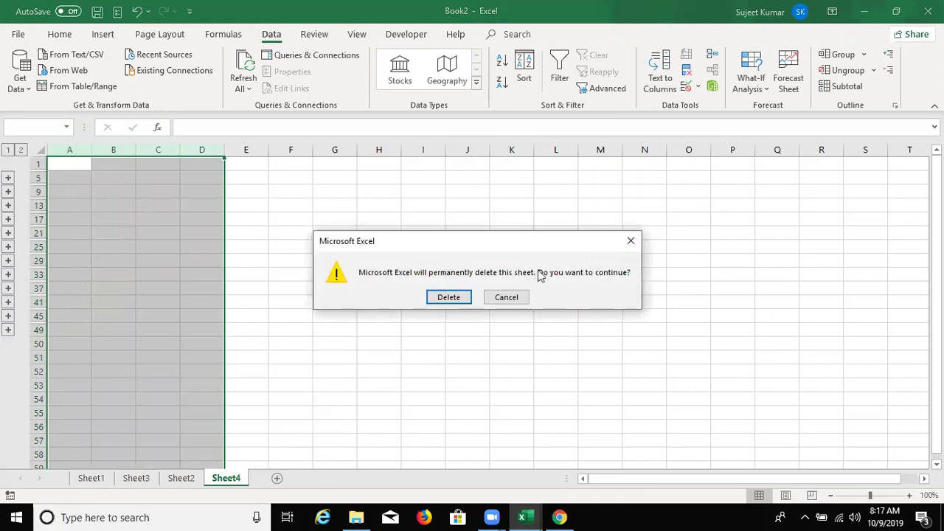
left_click(472, 300)
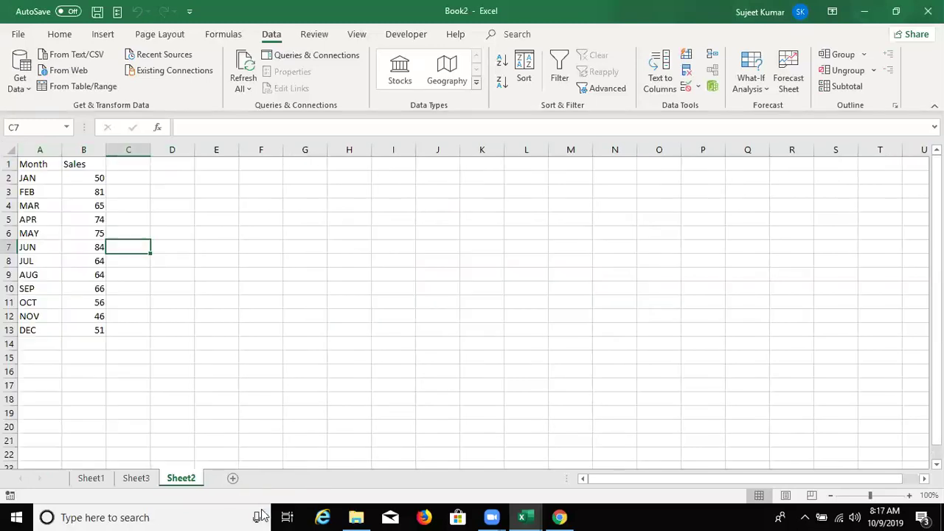
left_click(233, 480)
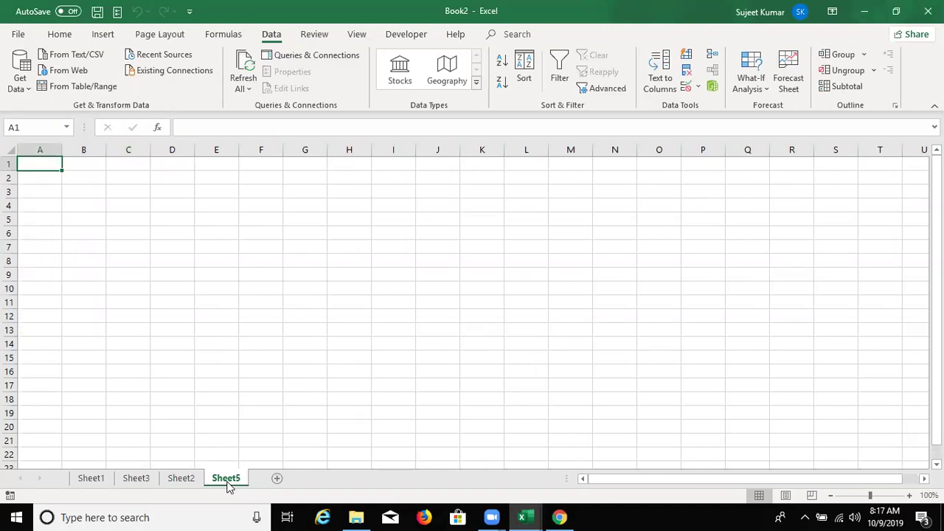
- Start the PivotTable Wizard with Alt+D+P, using multiple consolidation ranges and manually created page fields
key("alt+d")
key("p")
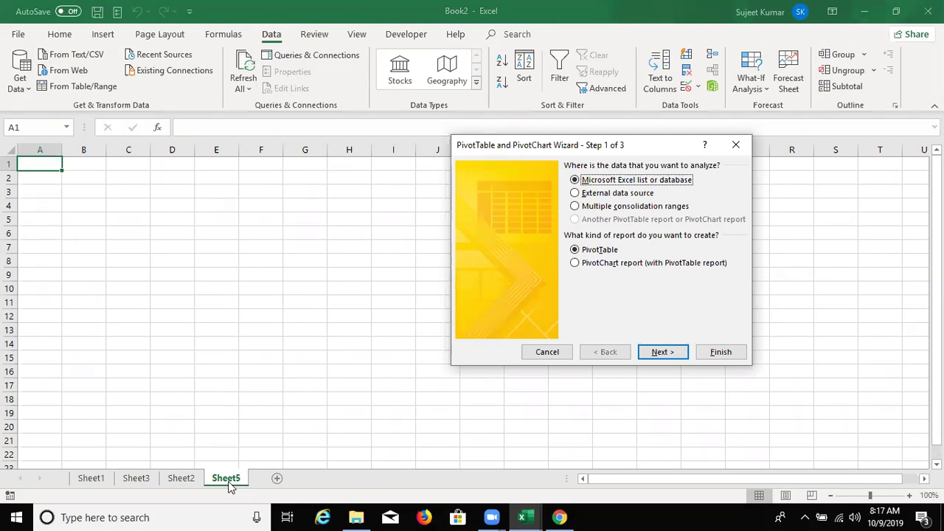
left_click(664, 209)
left_click(662, 352)
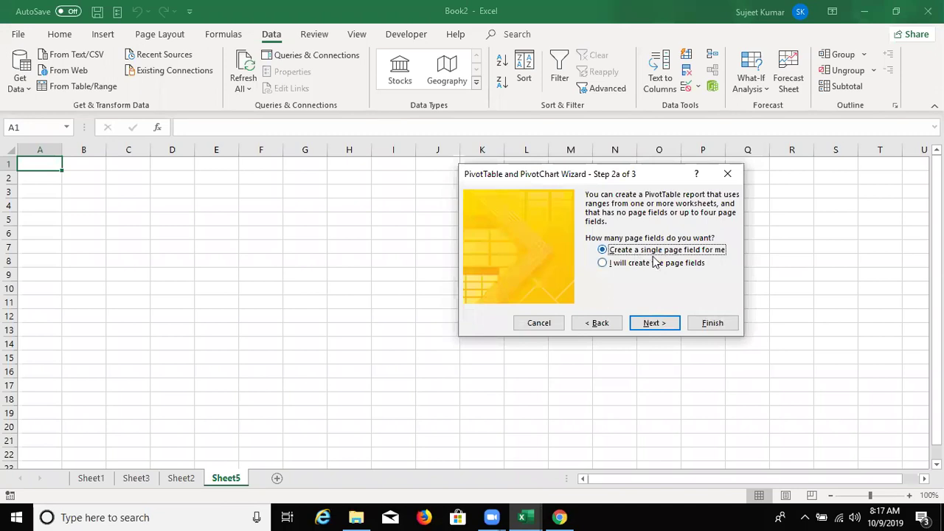
left_click(642, 264)
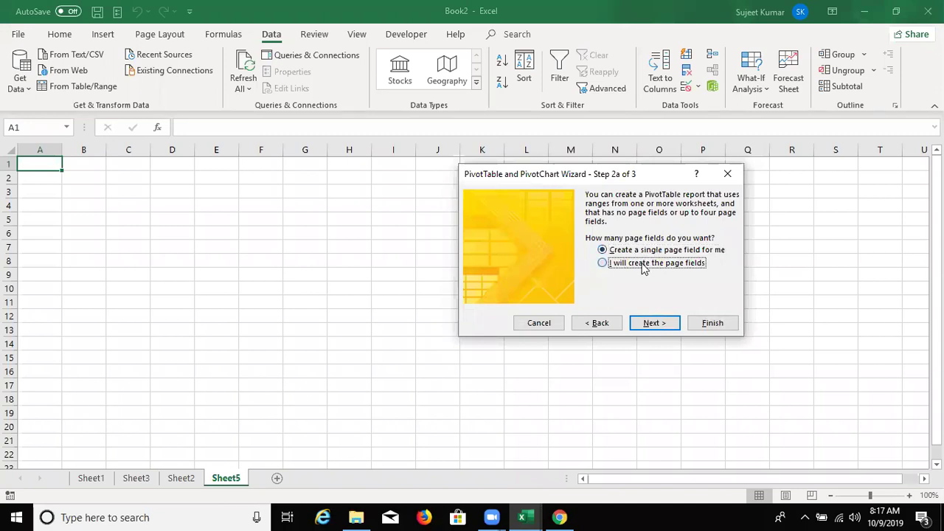
left_click(664, 330)
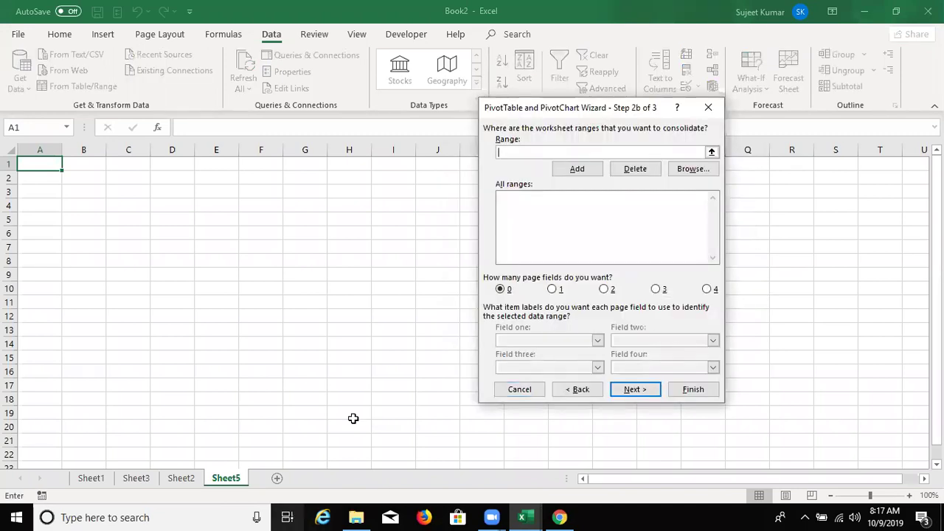
- Add the A1:B13 ranges of Sheet1, Sheet3 and Sheet2 to the PivotTable Wizard's range list
left_click(91, 478)
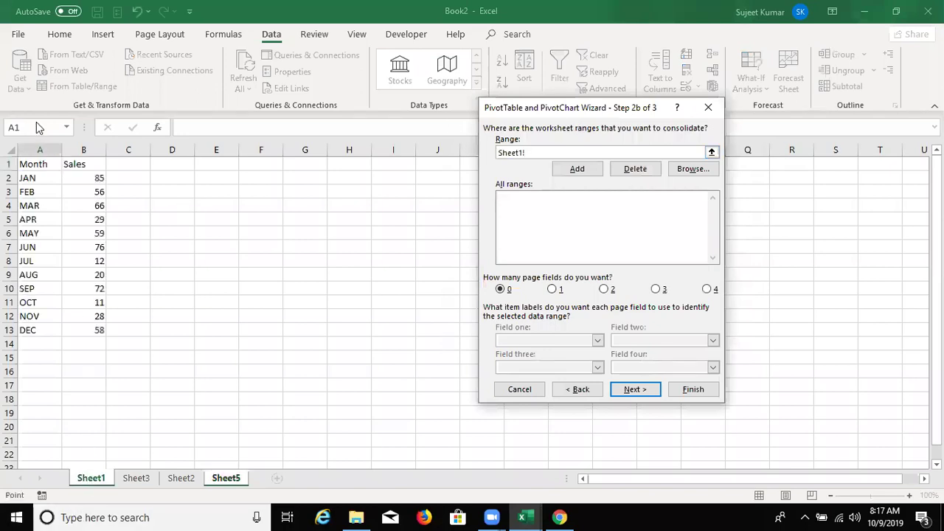
left_click_drag(30, 166, 82, 330)
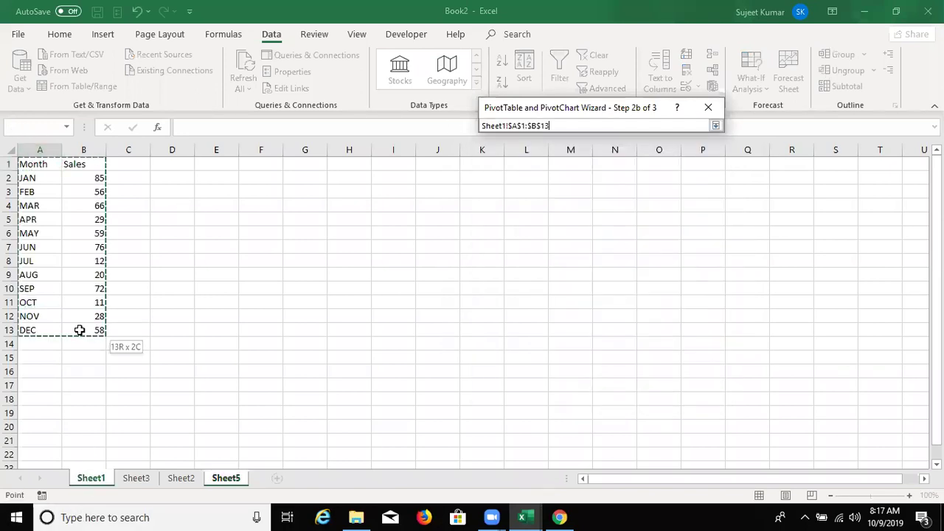
left_click(566, 169)
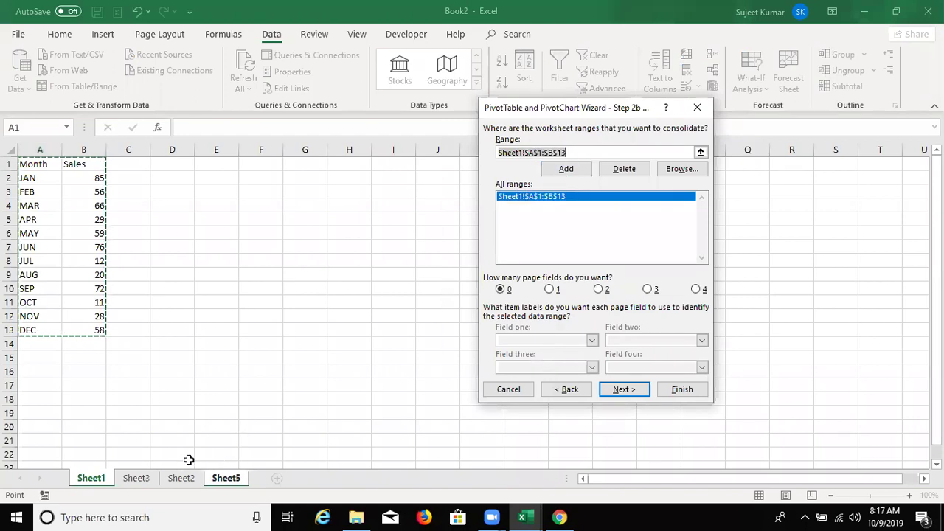
left_click(138, 479)
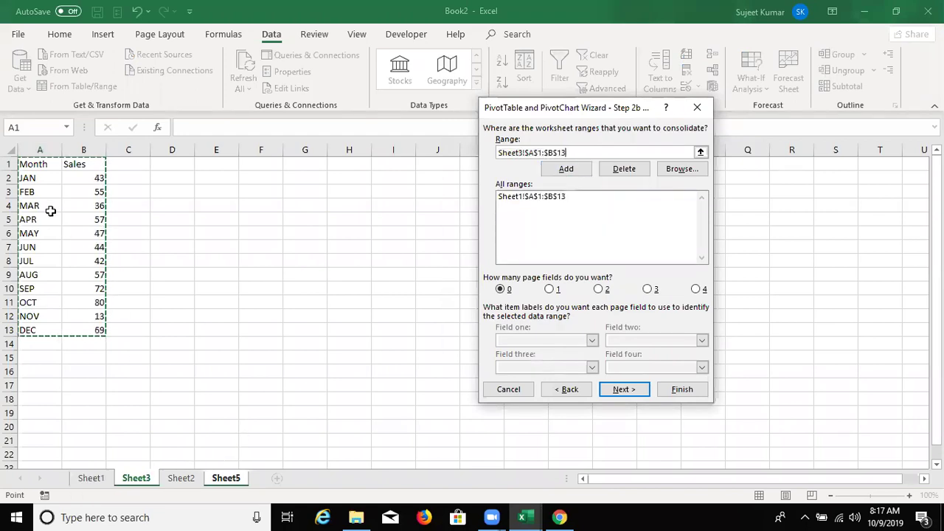
left_click(565, 169)
left_click(181, 478)
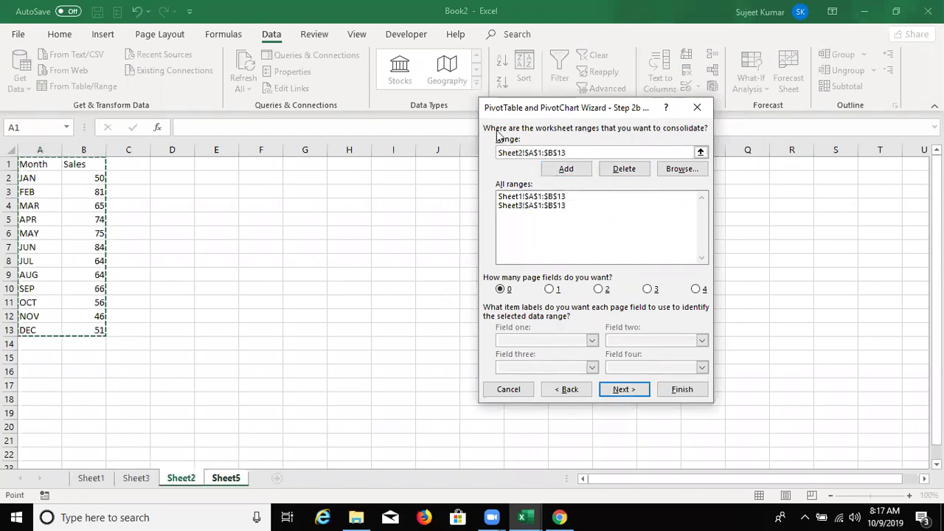
left_click(571, 168)
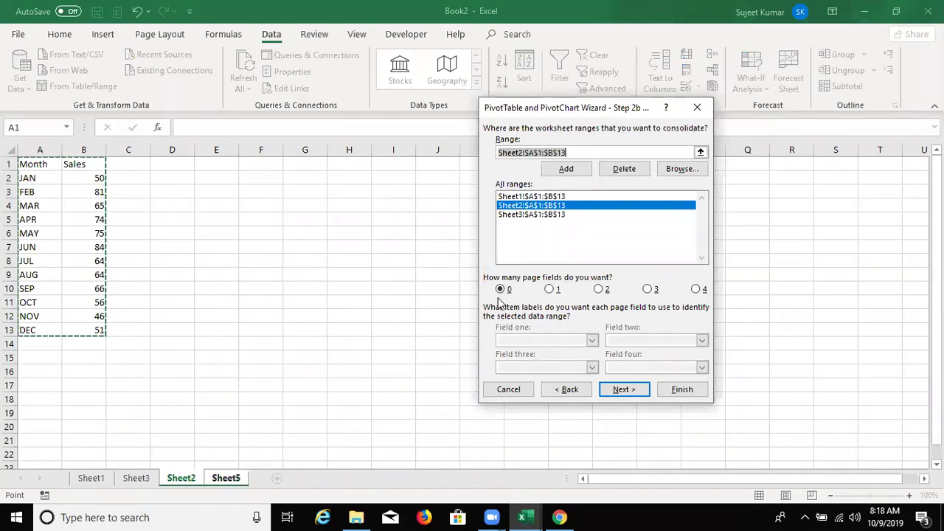
- Finish the wizard, placing the consolidated PivotTable at $A$3 of the existing worksheet
left_click(561, 197)
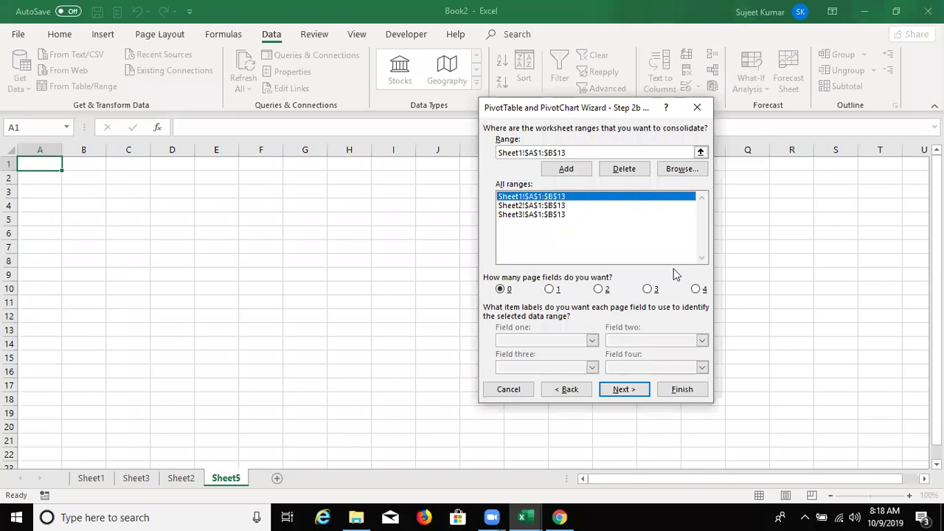
left_click(632, 394)
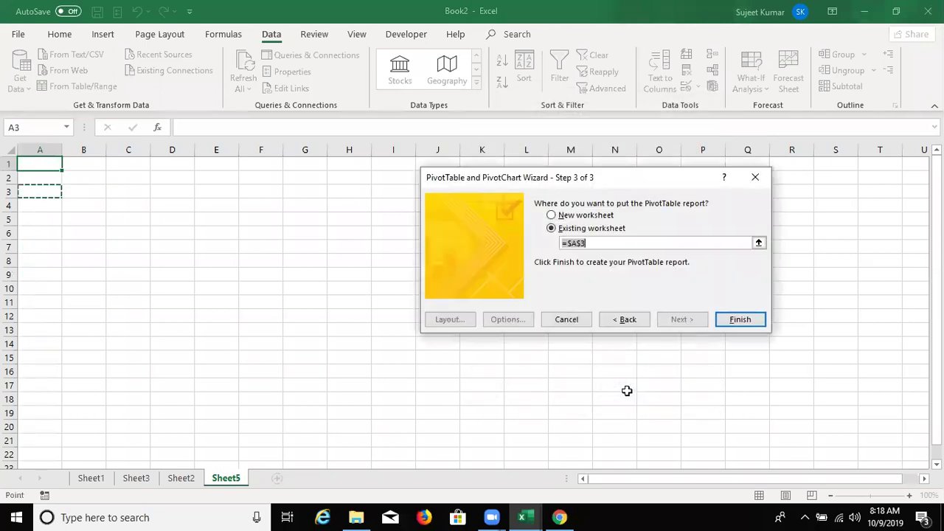
left_click(737, 322)
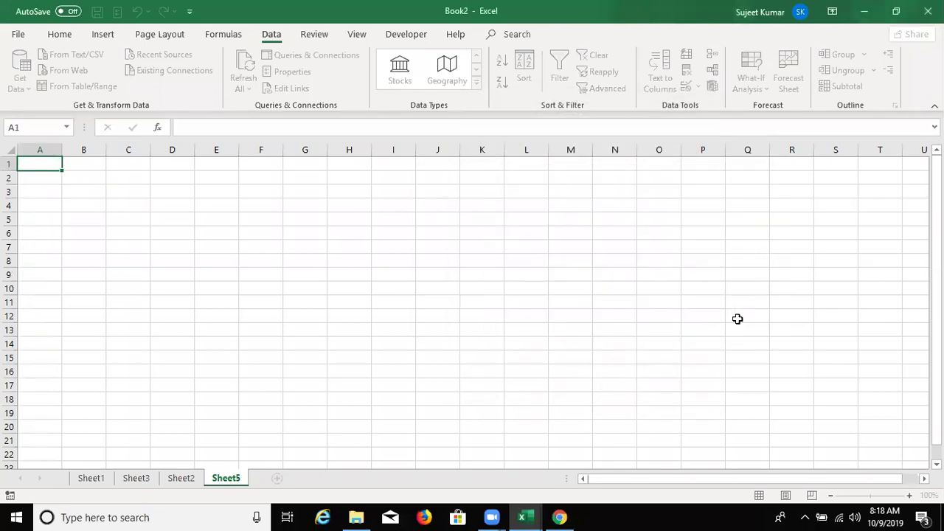
- Delete Sheet5, which holds the consolidated PivotTable with Grand Total 1963
left_click(116, 278)
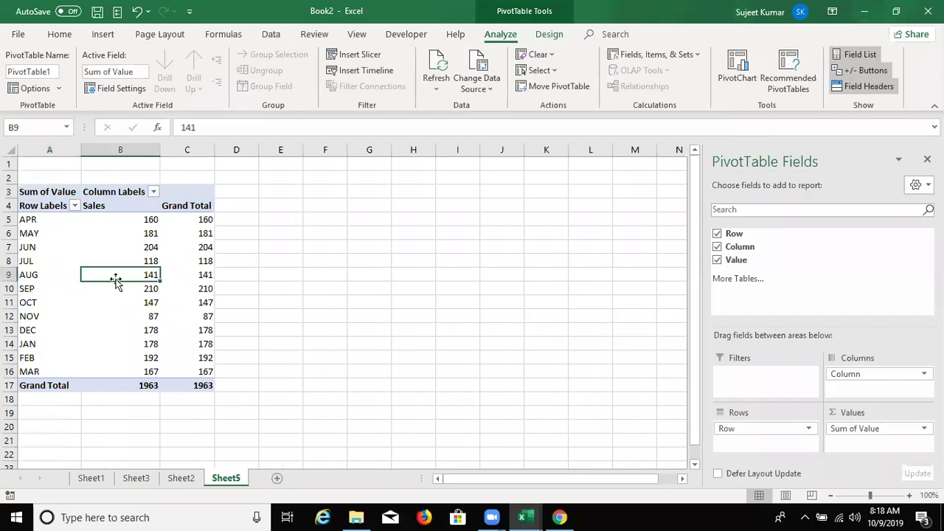
mouse_move(30, 219)
left_mouse_down()
mouse_move(170, 371)
mouse_move(154, 372)
left_mouse_up()
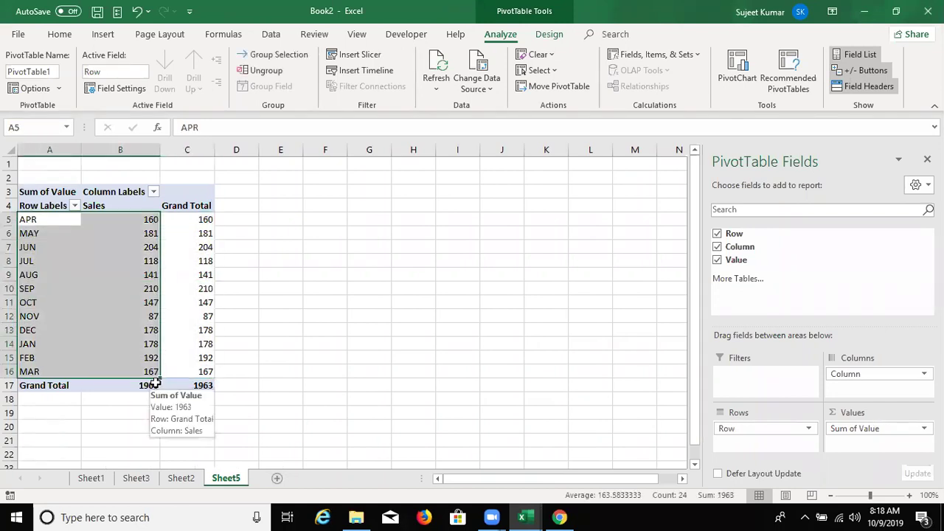
right_click(236, 480)
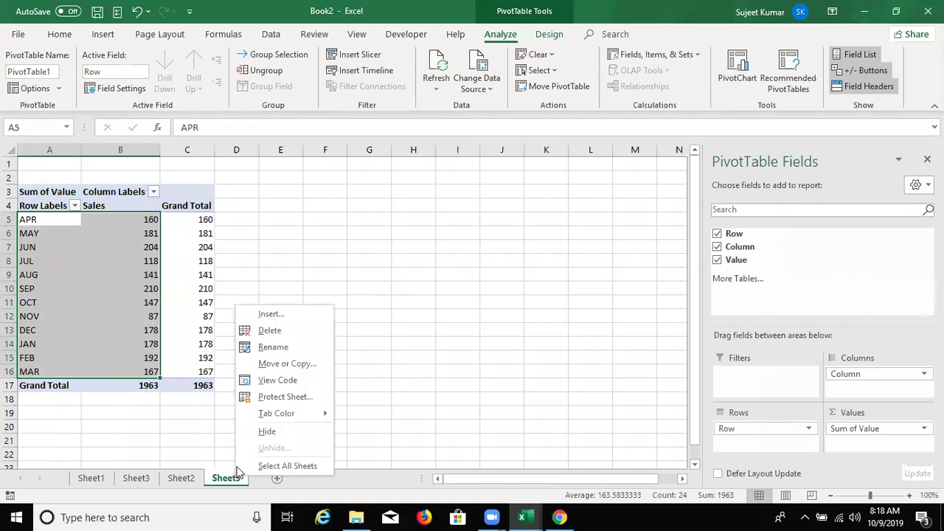
left_click(270, 330)
left_click(449, 298)
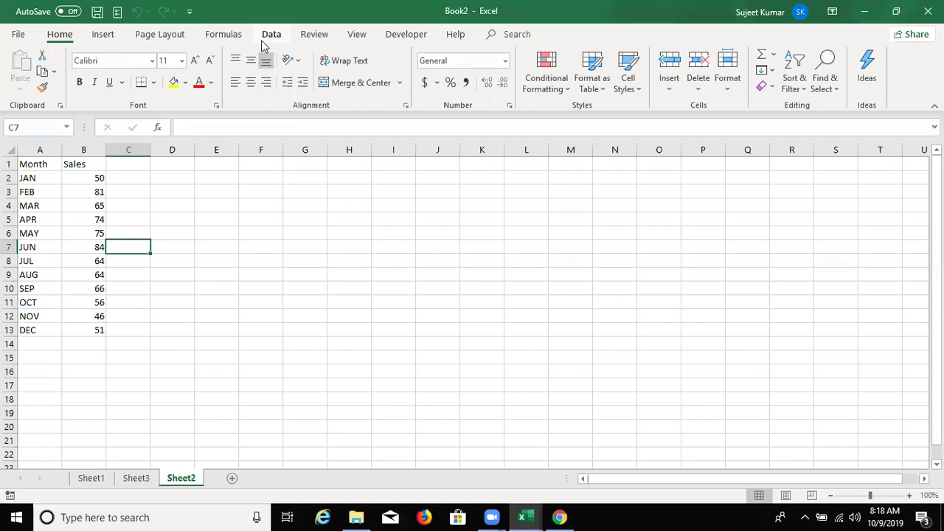
left_click(265, 38)
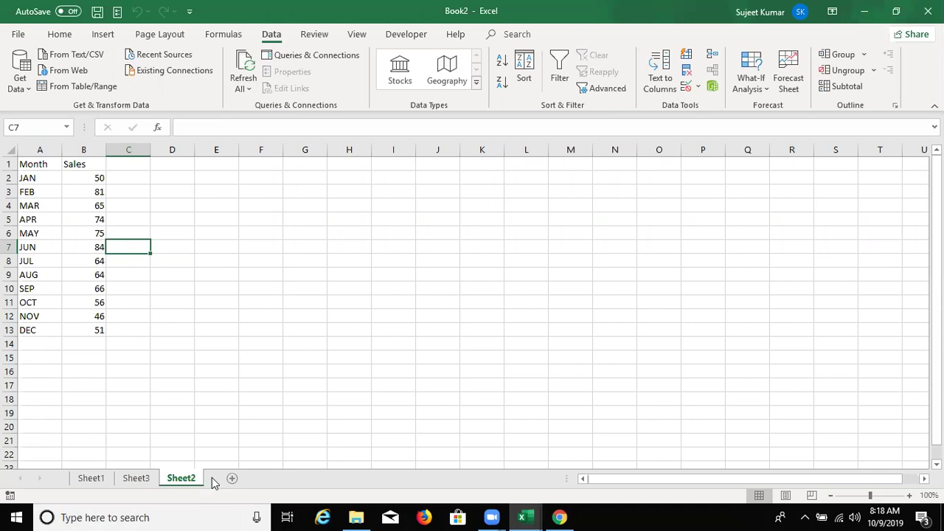
- Add a new Sheet6 with the Month header in A1 and JAN in A2
left_click(232, 479)
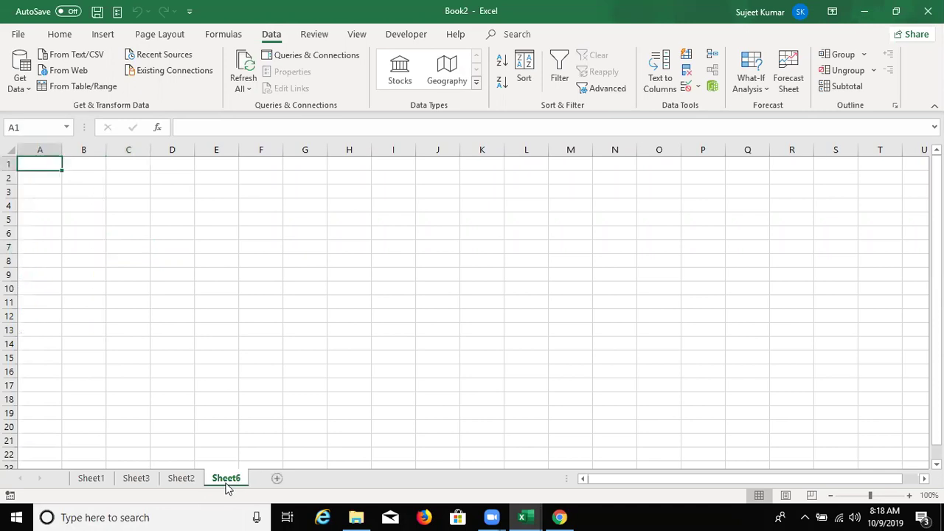
type("Month")
key("Return")
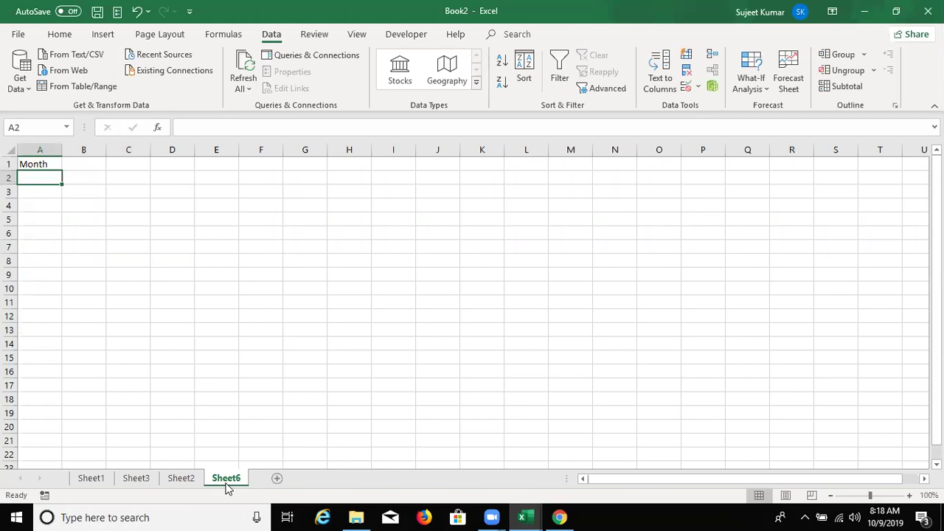
type("JAN")
key("Return")
key("Up")
- Fill the repeating JAN–DEC month series down column A to row 63
mouse_move(63, 185)
left_mouse_down()
mouse_move(64, 472)
mouse_move(34, 514)
left_mouse_up()
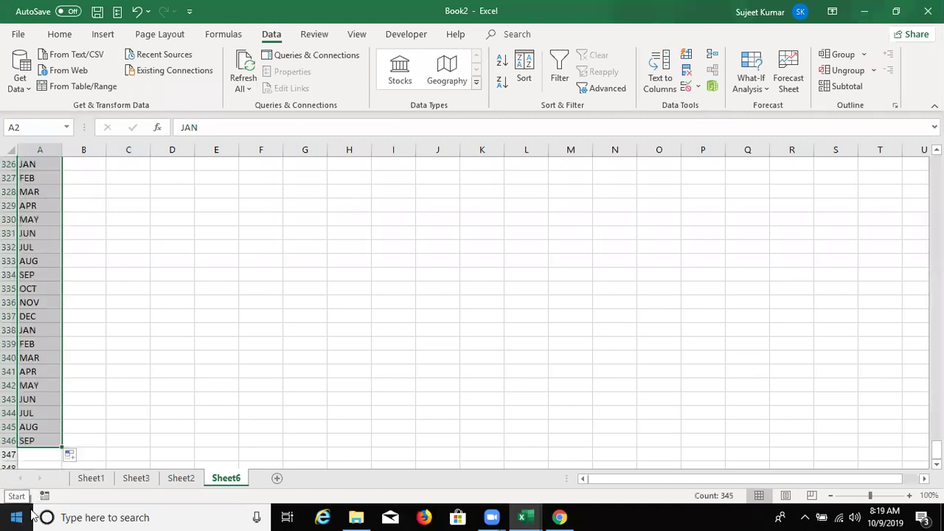
key("ctrl+z")
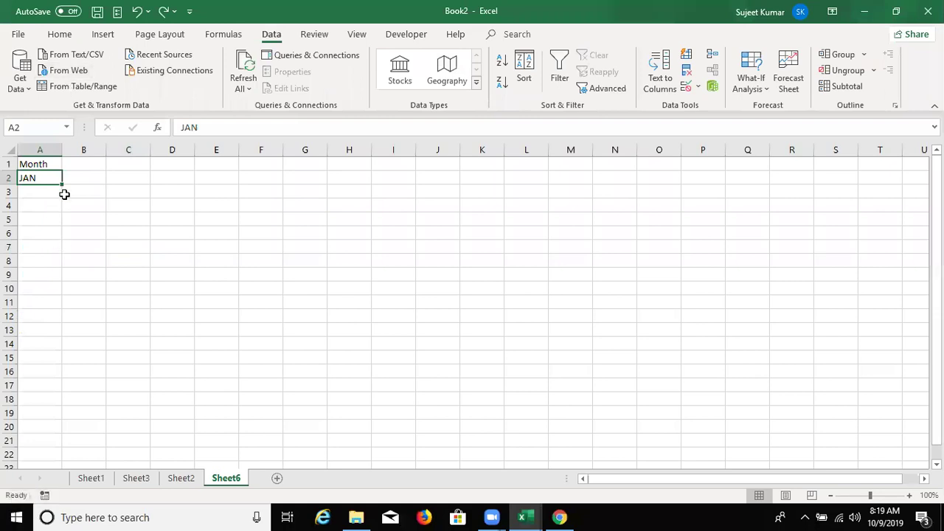
left_click_drag(63, 188, 57, 479)
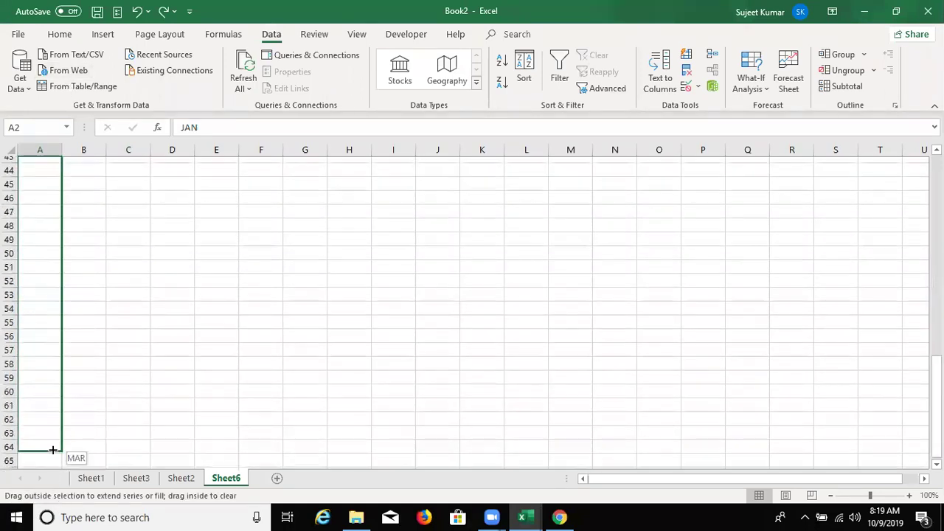
left_click_drag(57, 479, 51, 428)
key("ctrl+Home")
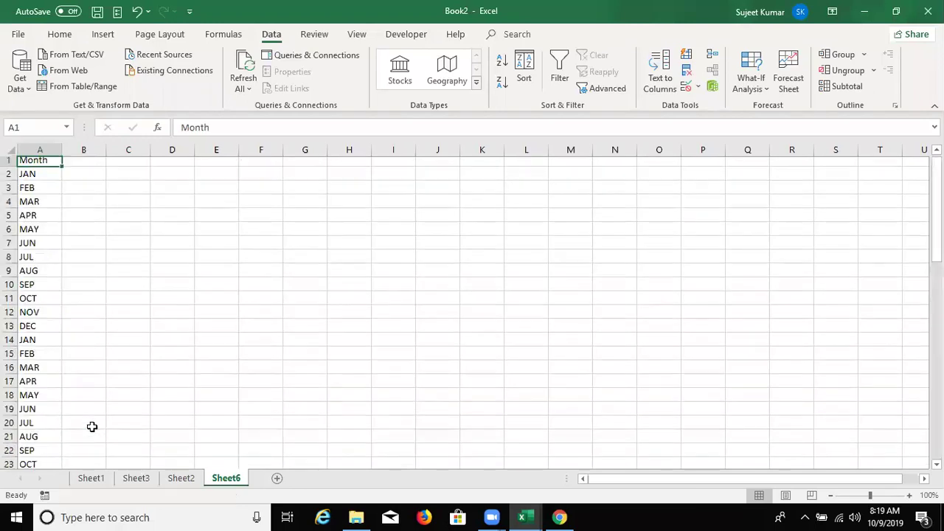
key("Right")
- Enter the Sales header in B1 and fill =RANDBETWEEN(10,90) down to row 63
type("Sales")
key("Return")
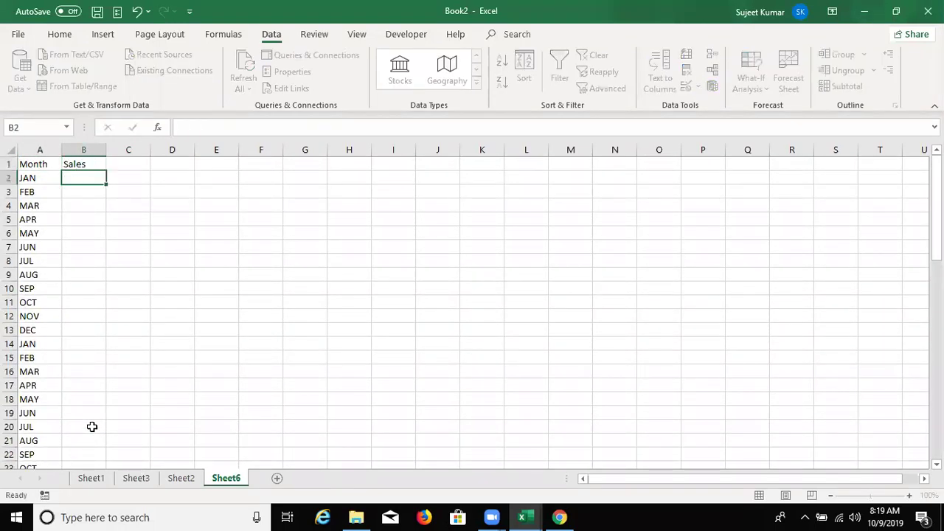
type("=ra")
key("Down")
key("Down")
key("Tab")
type("10,90")
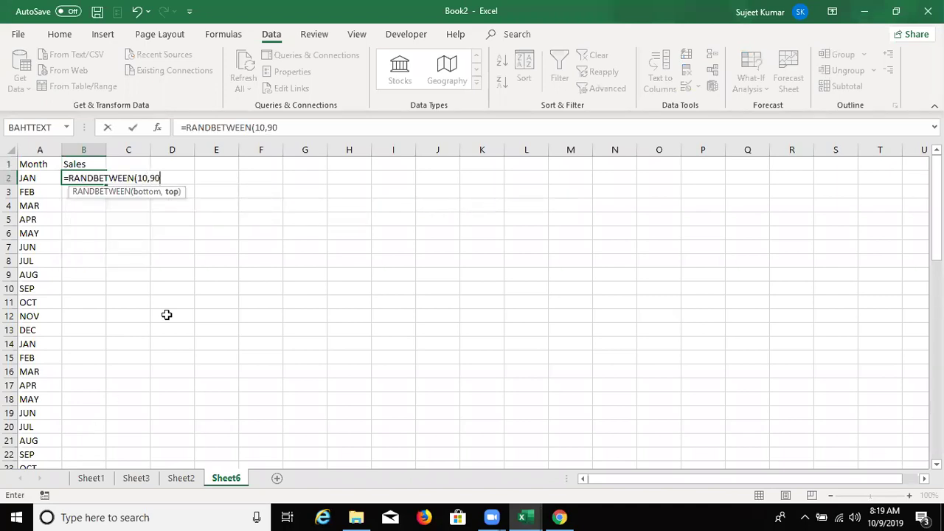
key("ctrl+Return")
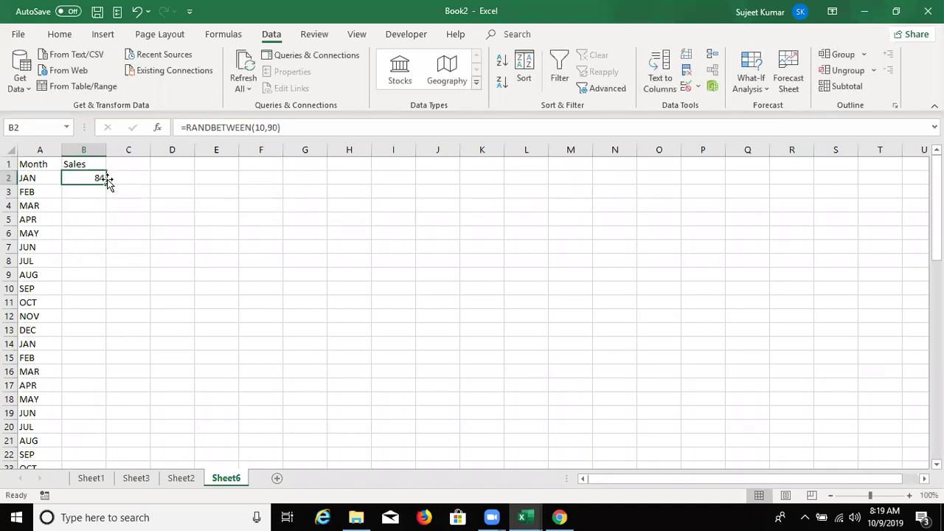
double_click(108, 182)
- Convert the Sales column to fixed numbers with Paste Values
key("ctrl+c")
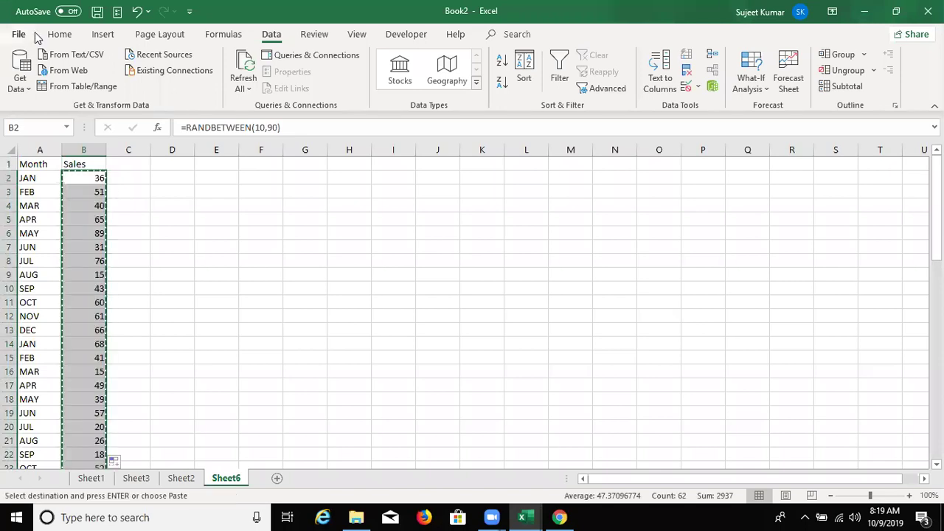
left_click(53, 34)
left_click(21, 86)
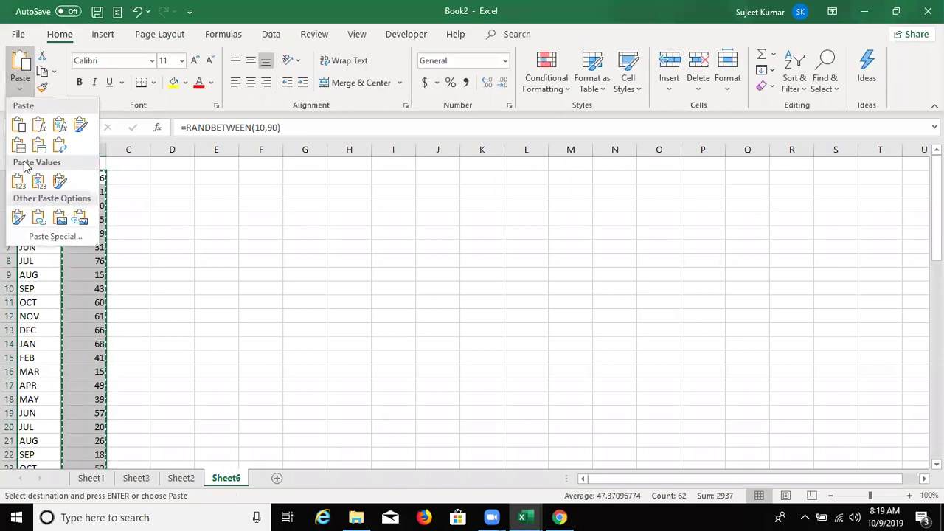
left_click(18, 182)
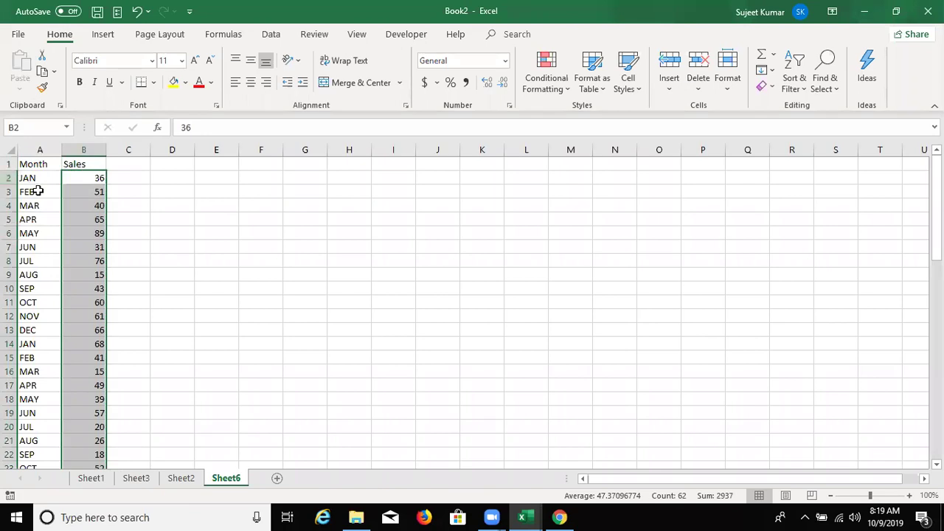
left_click(36, 167)
left_click(39, 178)
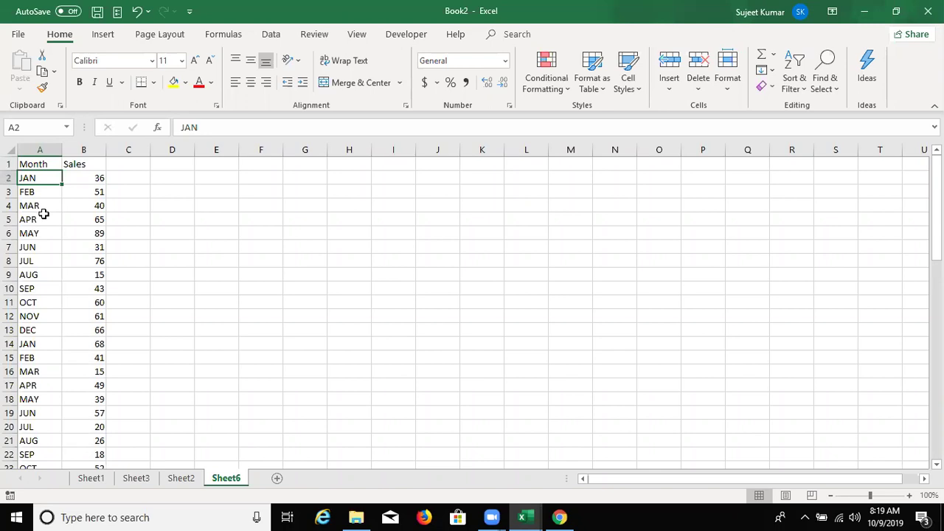
key("Up")
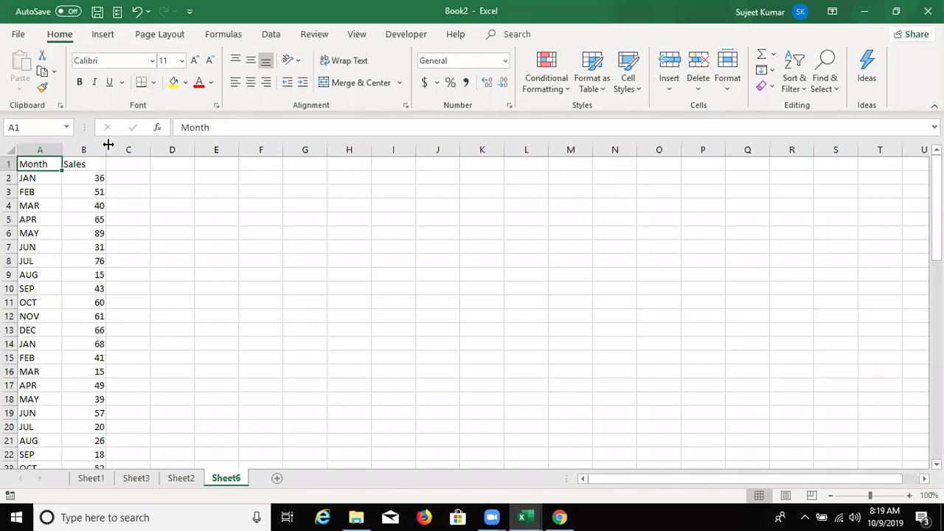
left_click(788, 94)
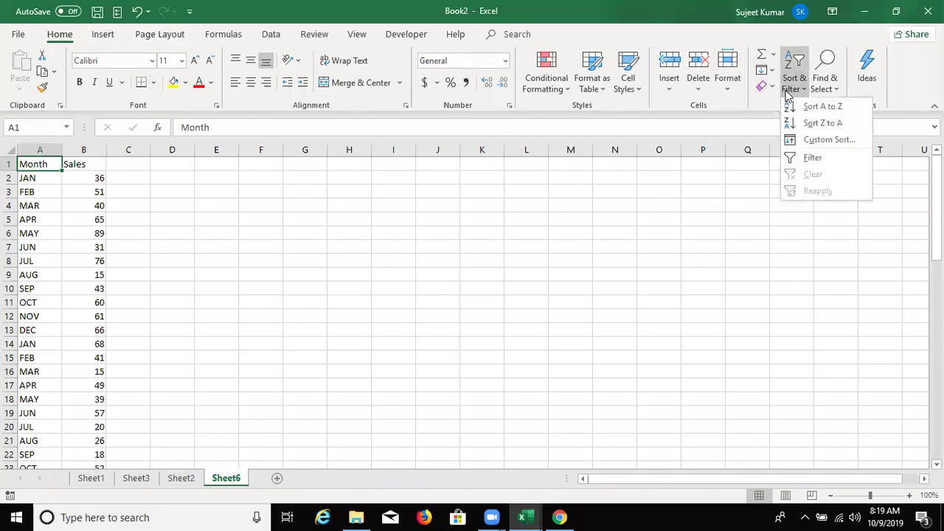
left_click(829, 139)
left_click(519, 235)
left_click(487, 246)
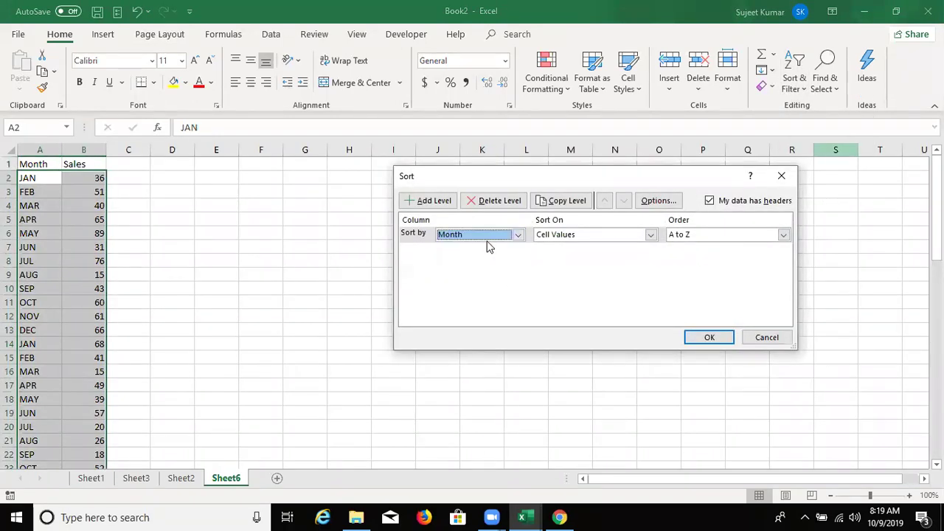
left_click(708, 338)
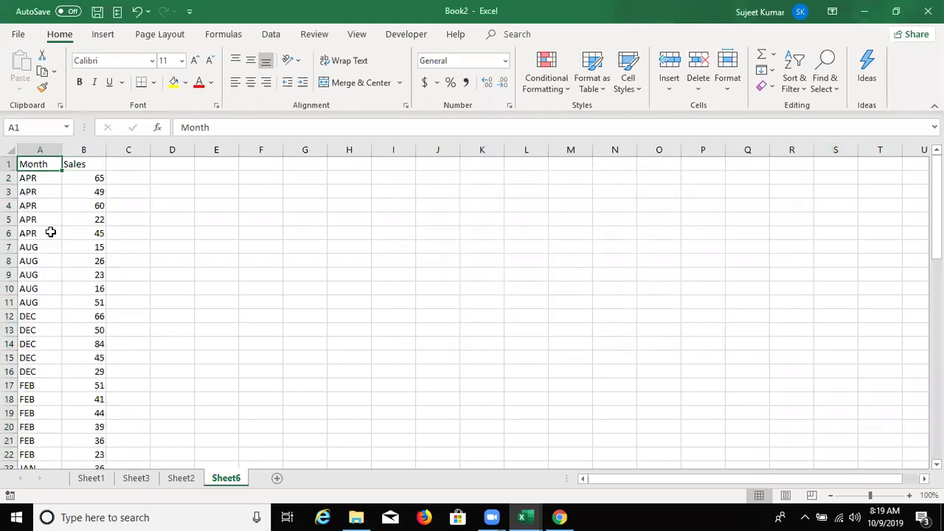
left_click_drag(20, 232, 11, 179)
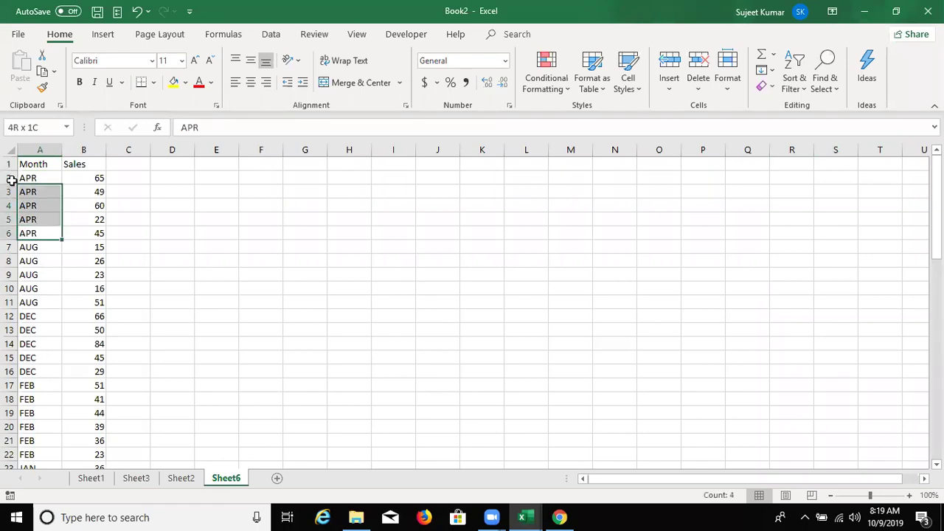
left_click(10, 249)
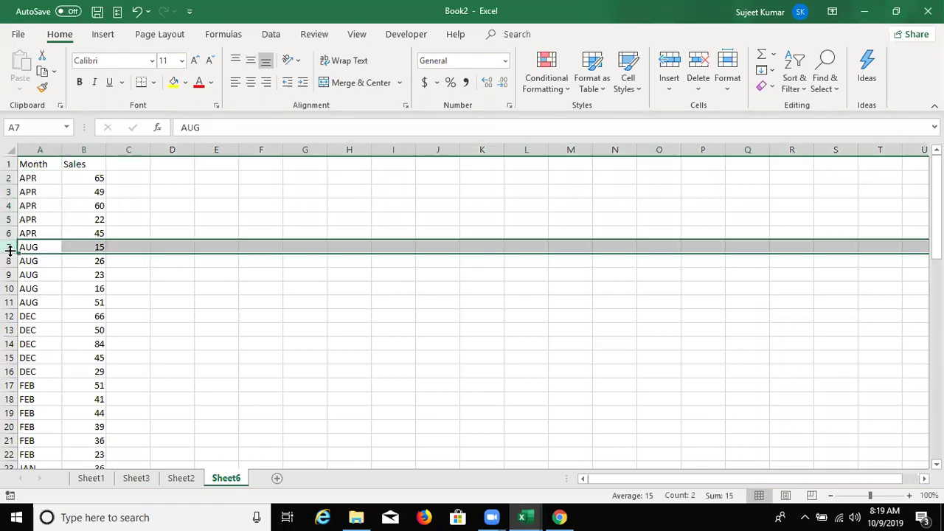
key("ctrl+shift+equal")
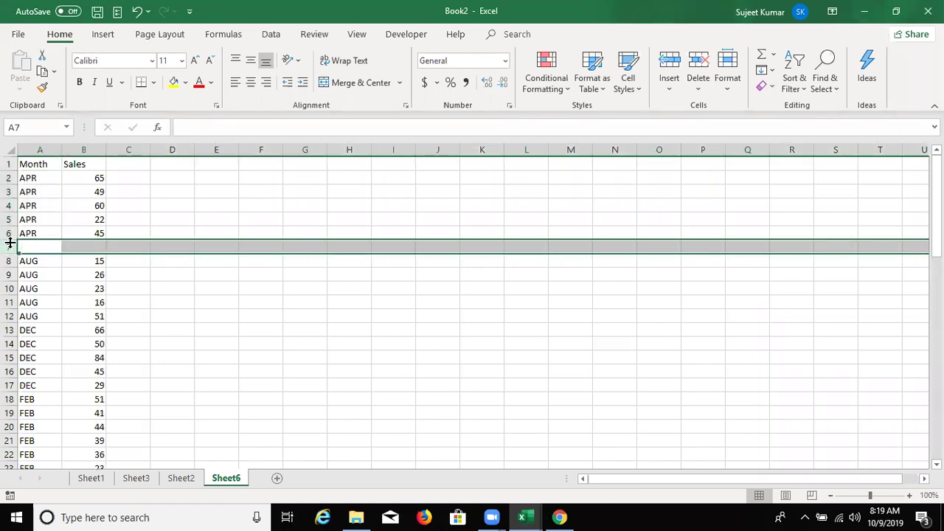
left_click(55, 244)
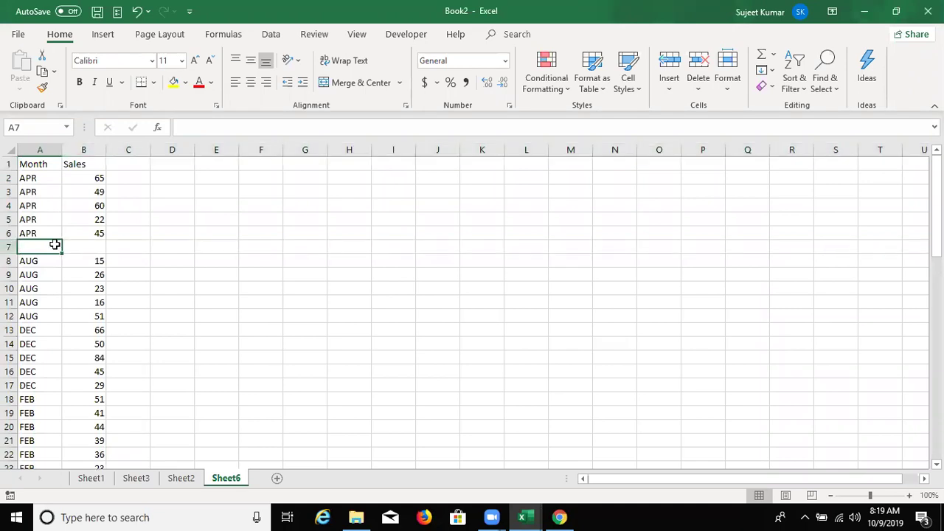
left_click(82, 246)
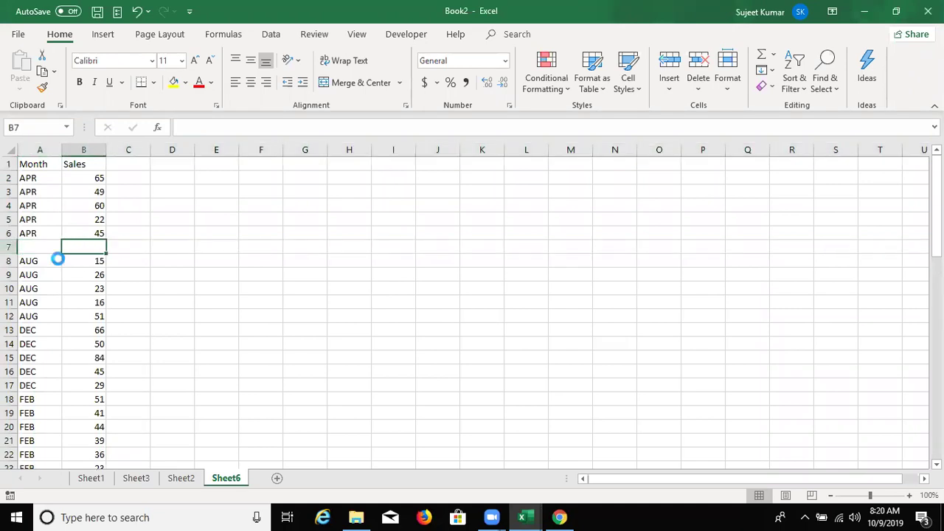
key("ctrl+z")
- Add Sum subtotals of Sales at each change in Month using Data > Subtotal
left_click(24, 165)
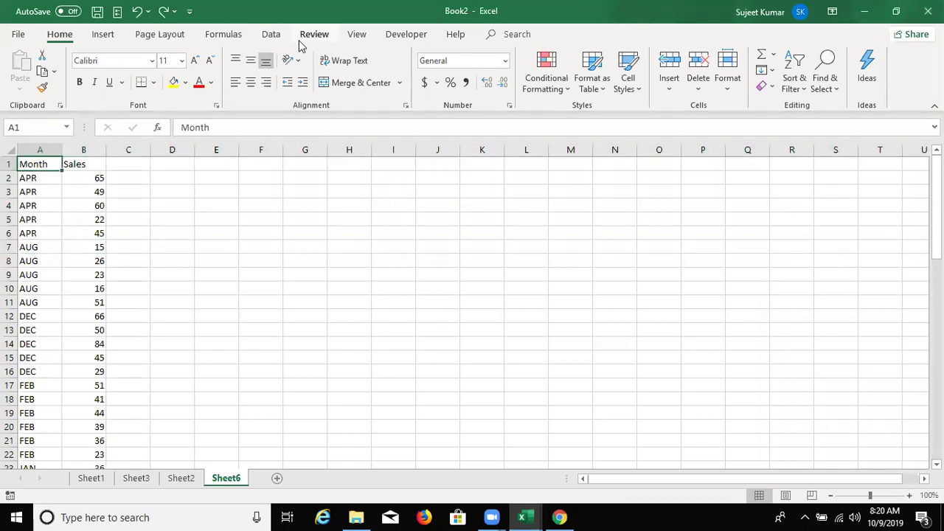
left_click(272, 39)
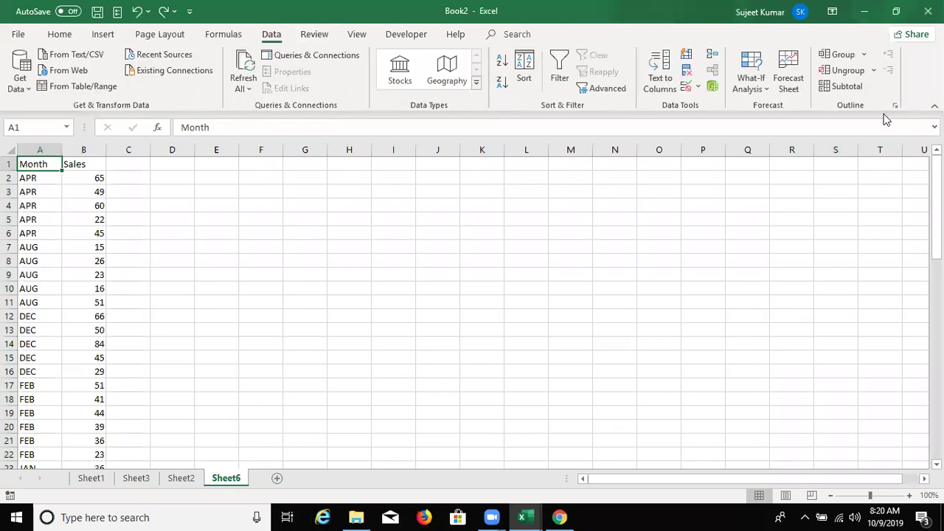
left_click(849, 86)
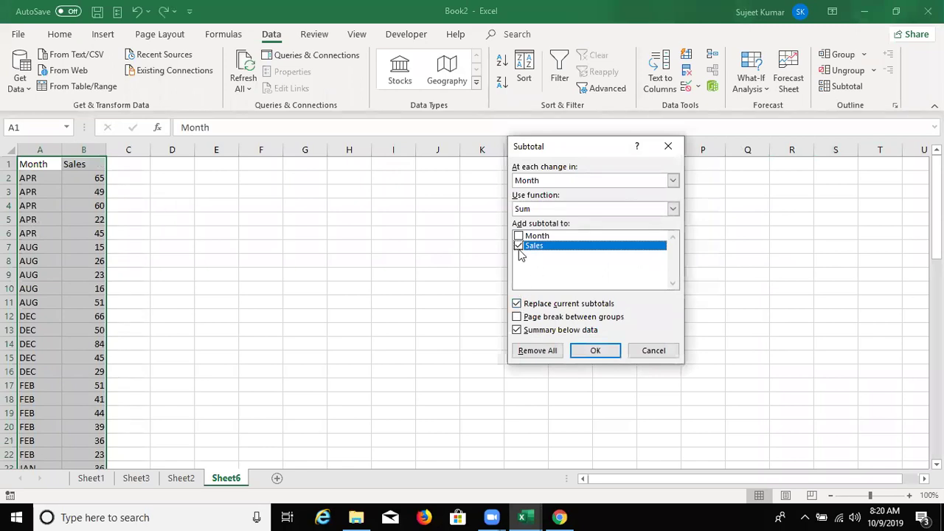
left_click(533, 210)
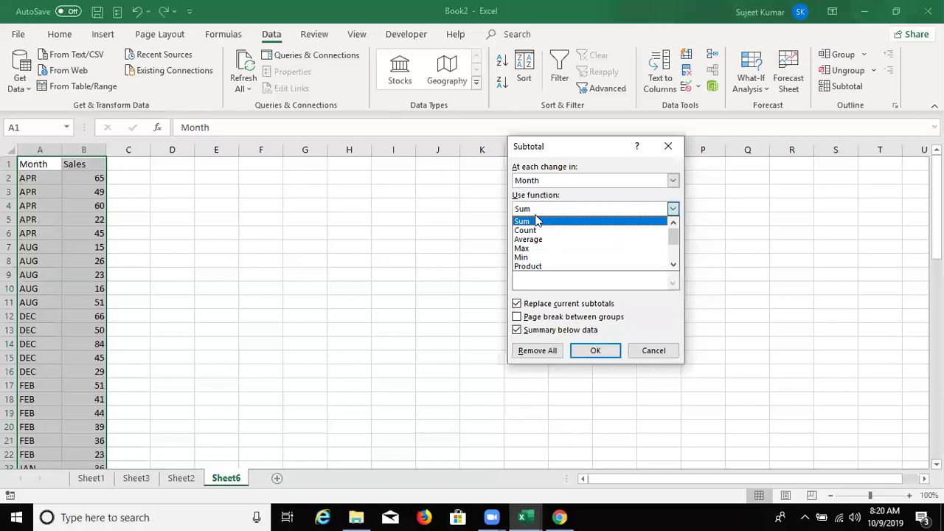
left_click(590, 294)
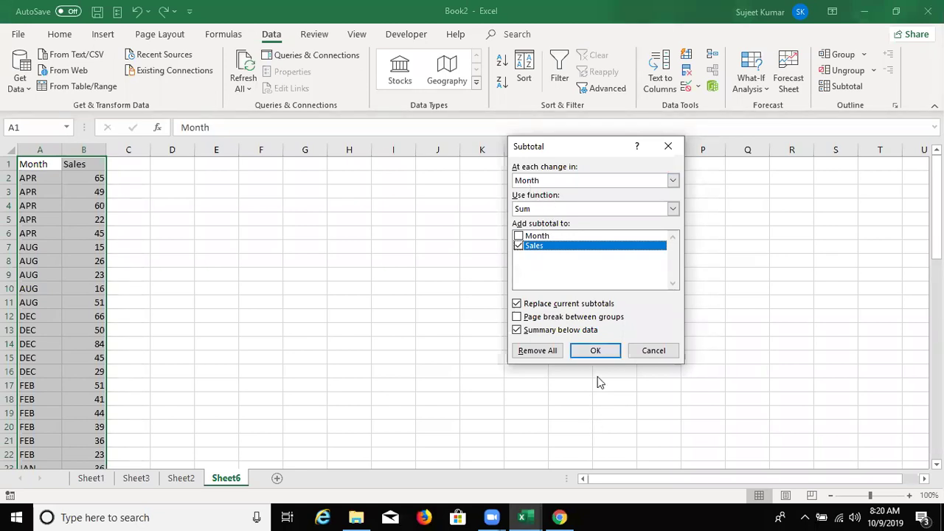
left_click(596, 349)
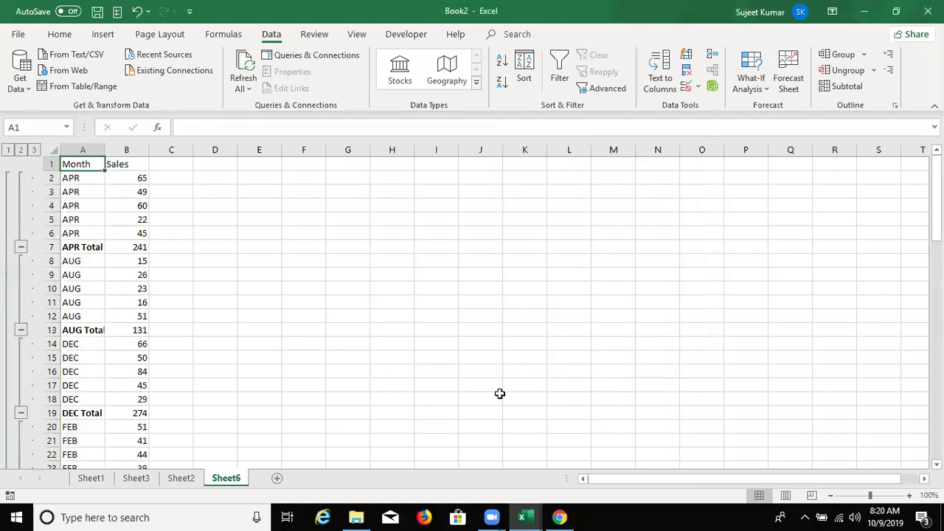
- Check the APR Total formula and try collapsing the APR, AUG and whole-outline levels
left_click(93, 247)
left_click(144, 247)
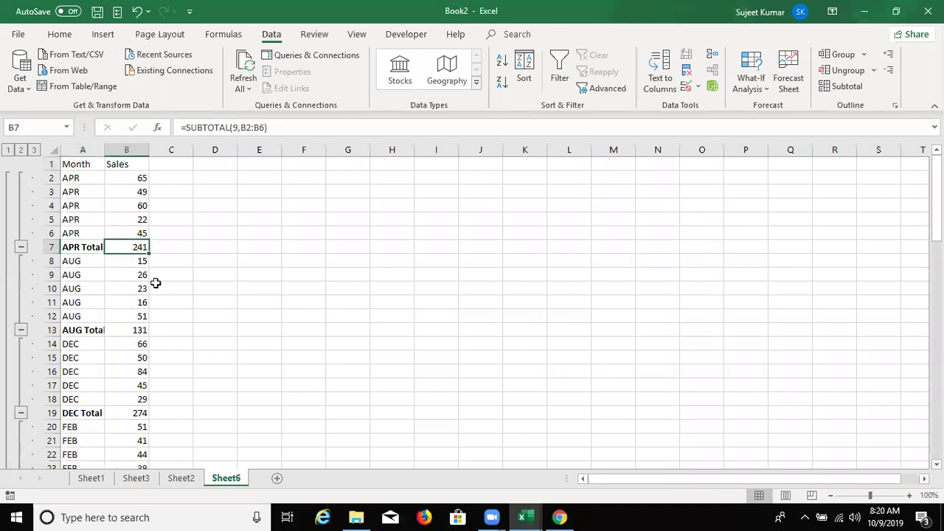
left_click(21, 247)
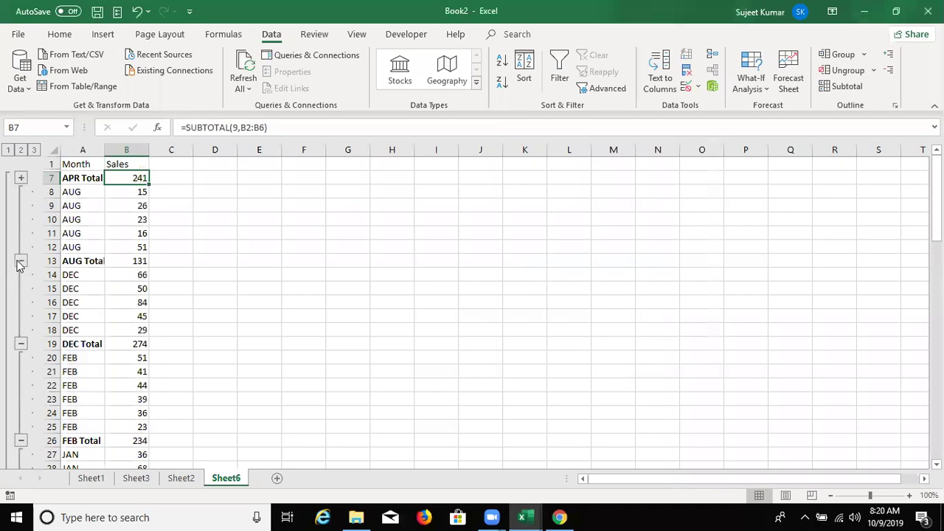
left_click(21, 261)
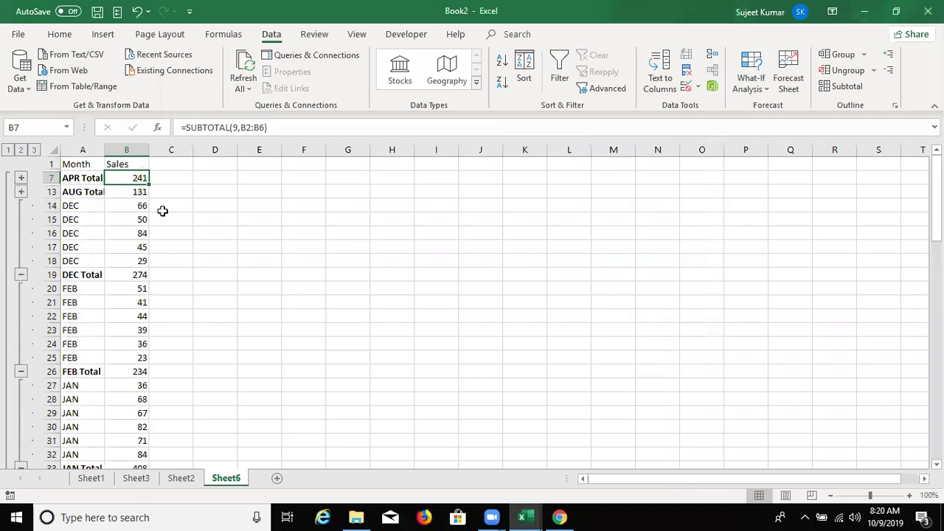
left_click(889, 70)
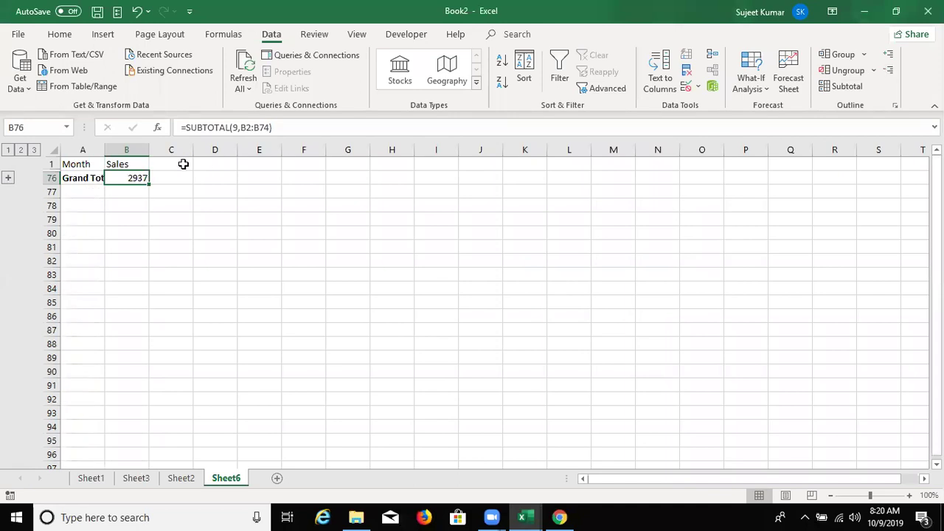
left_click(9, 177)
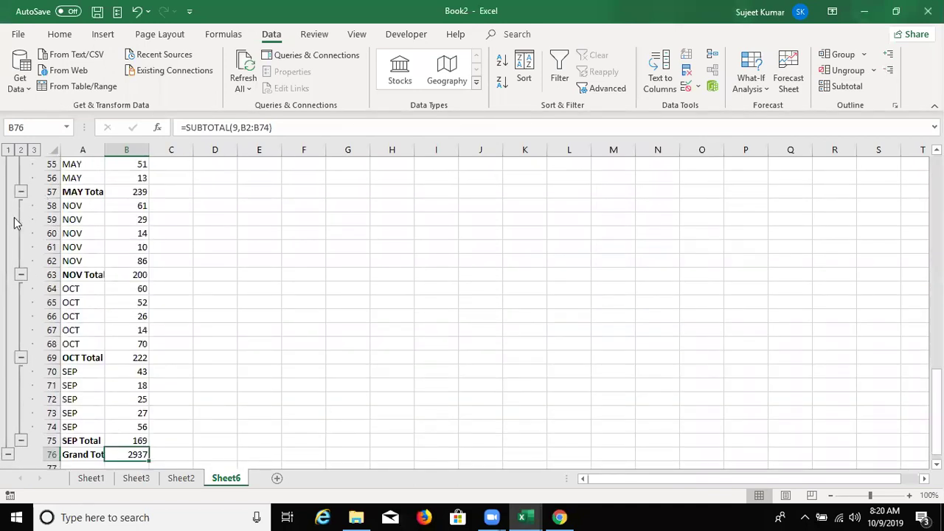
- Collapse DEC and all remaining month groups to their total rows, Grand Total 2937
scroll(22, 222, "up", 6)
scroll(34, 225, "up", 6)
scroll(76, 209, "up", 3)
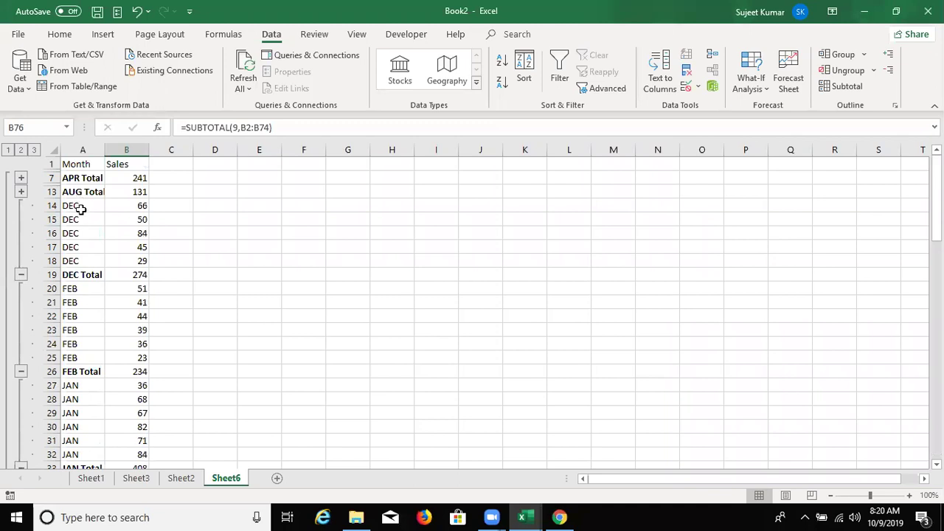
left_click(77, 210)
left_click(889, 74)
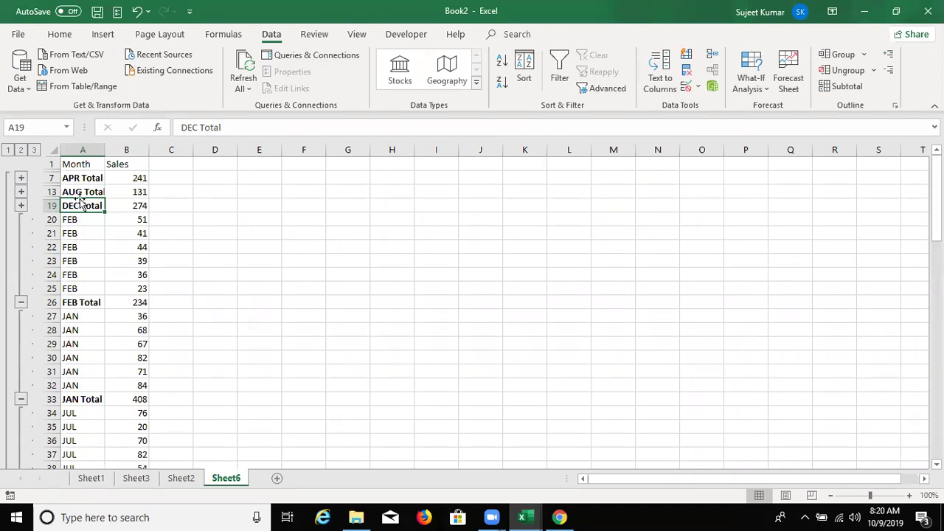
left_click_drag(80, 206, 81, 441)
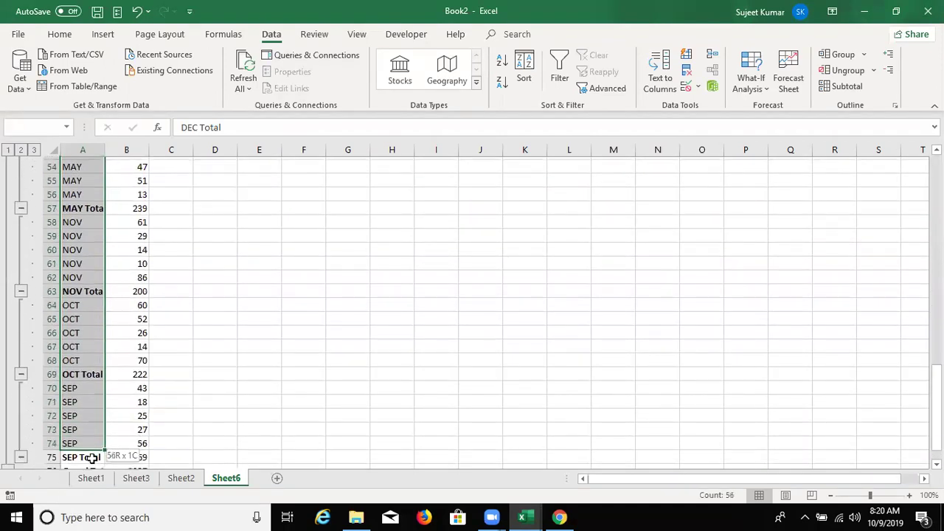
left_click(888, 70)
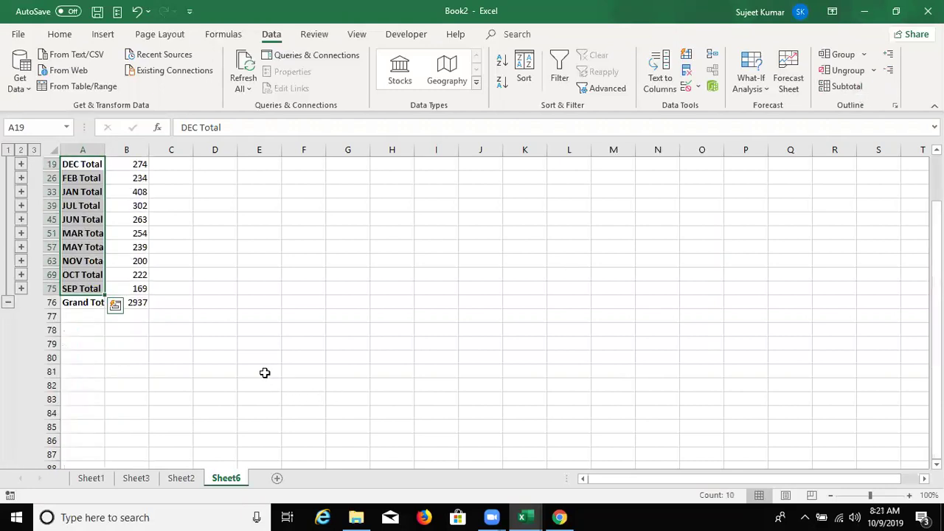
left_click(243, 355)
- Autofit column A, then expand and collapse the JUN and MAY month groups
double_click(105, 150)
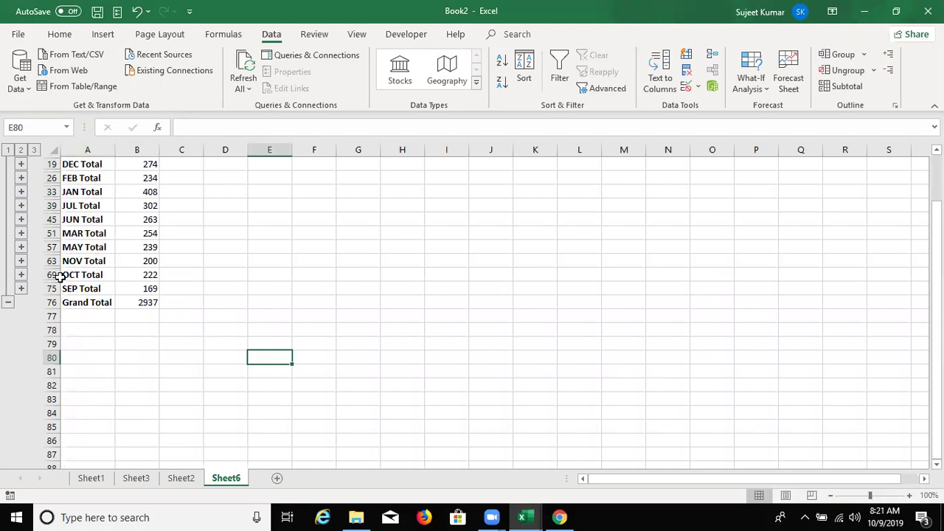
left_click(70, 220)
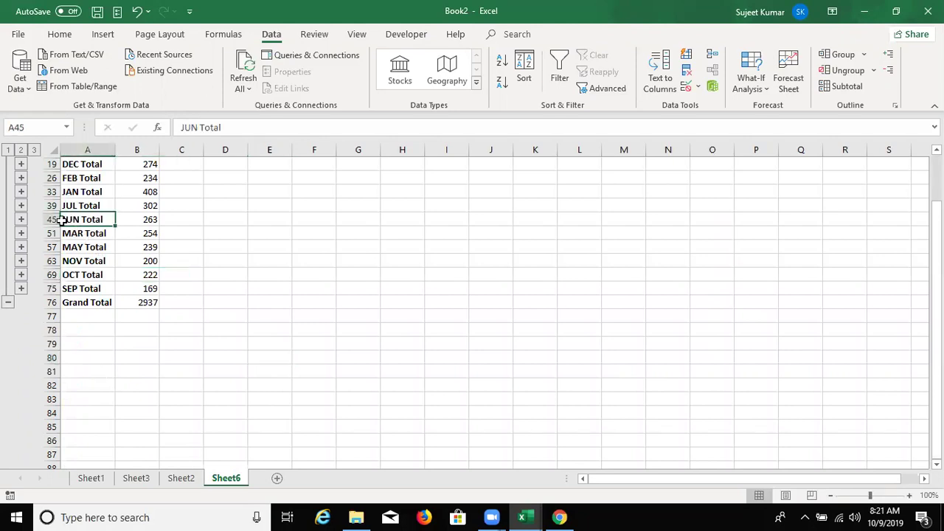
left_click(21, 221)
left_click_drag(94, 217, 152, 274)
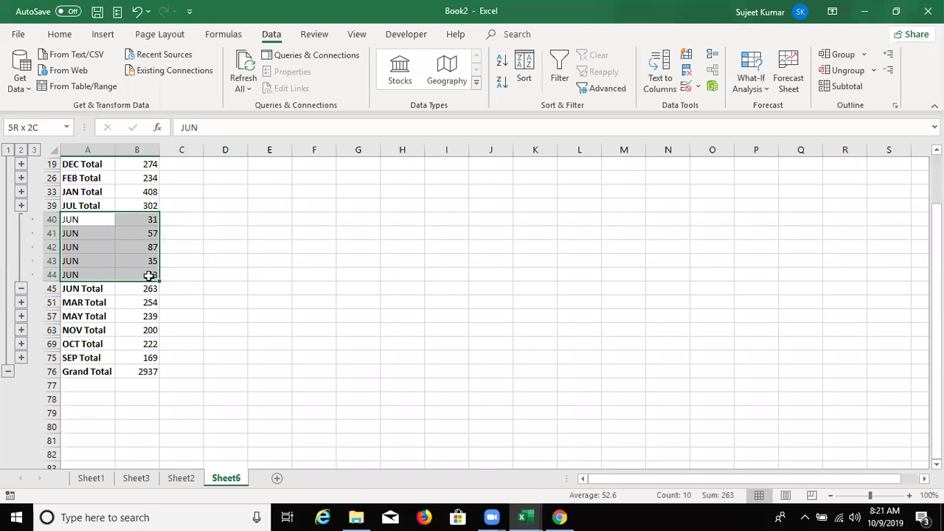
left_click(22, 316)
left_click_drag(74, 317, 155, 369)
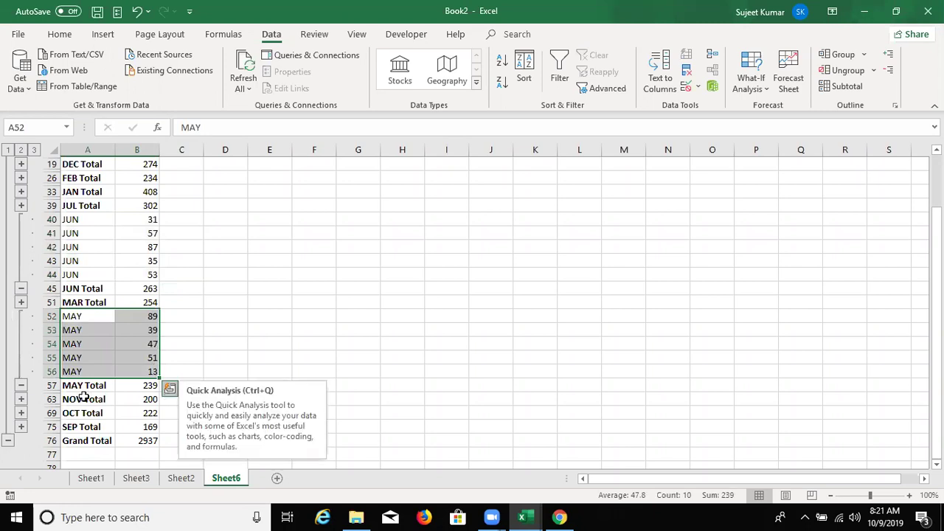
left_click(19, 386)
left_click(8, 374)
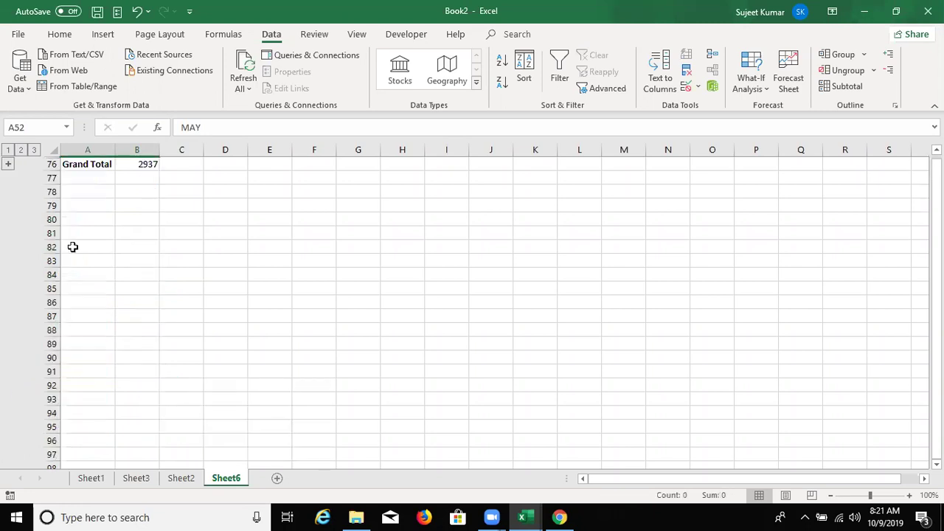
- Re-expand Sheet6's monthly totals, collapse JUN again, and display Sheet2
left_click(98, 479)
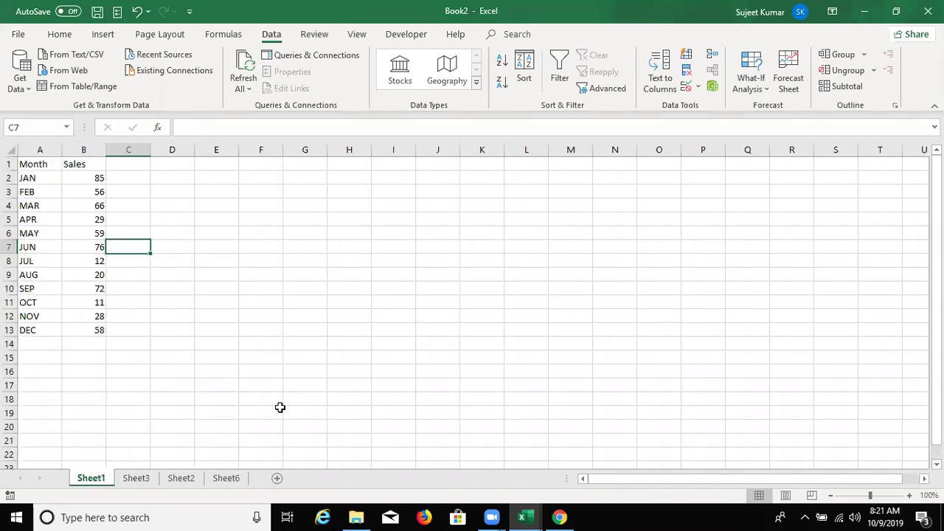
left_click(227, 478)
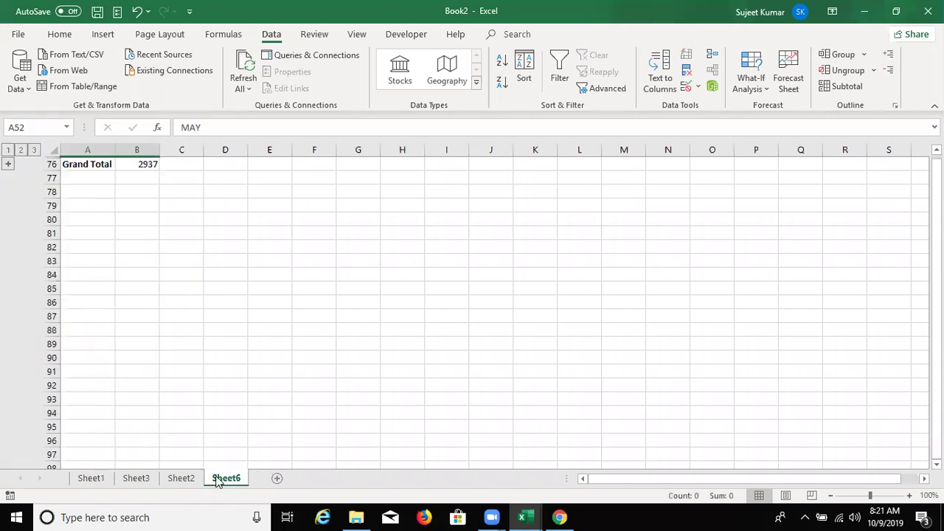
left_click(8, 164)
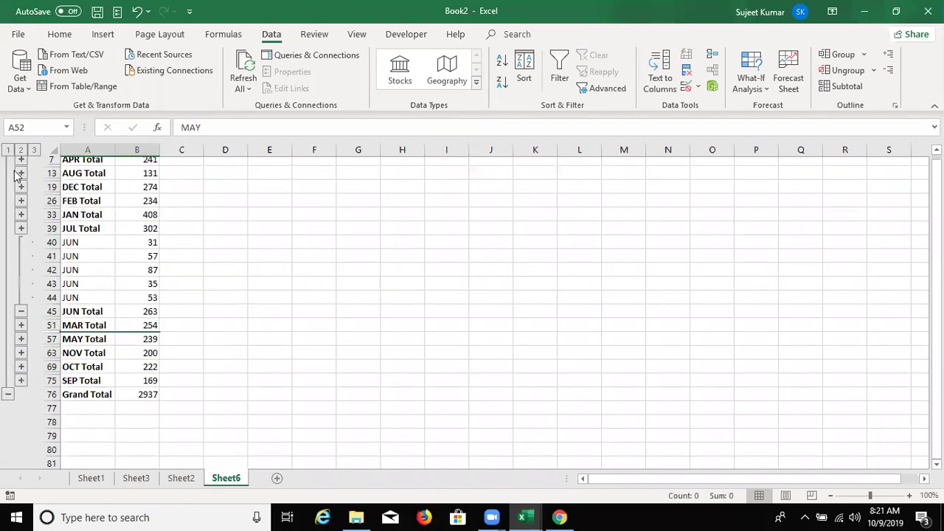
left_click(146, 317)
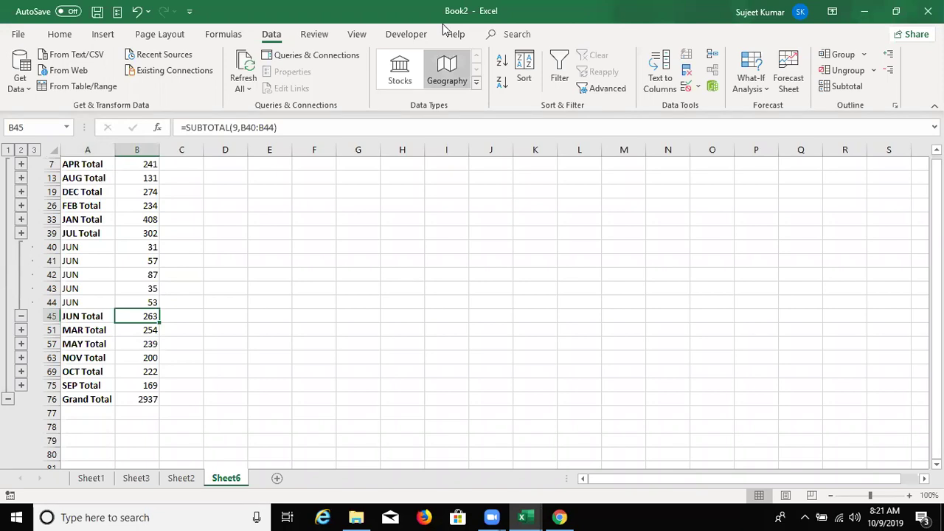
left_click(21, 256)
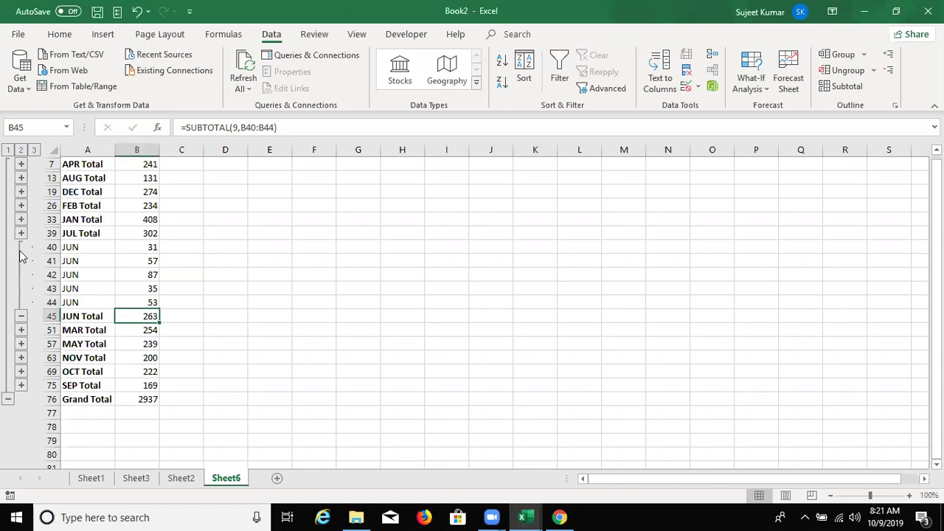
left_click(21, 316)
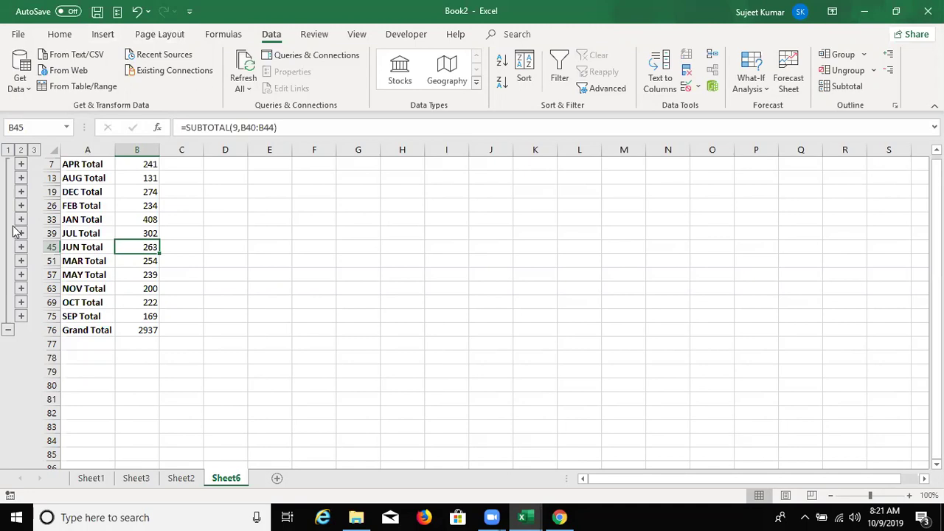
left_click(190, 482)
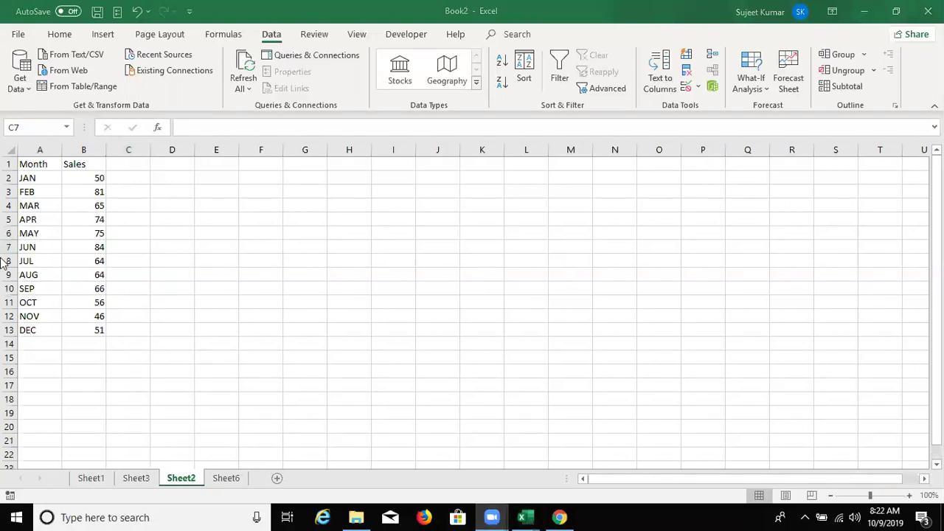
left_click_drag(9, 205, 9, 261)
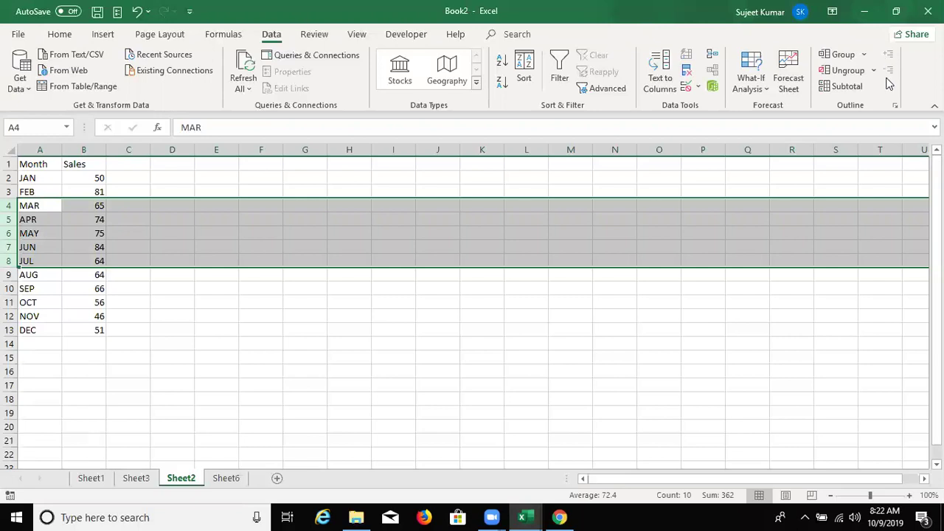
left_click(849, 56)
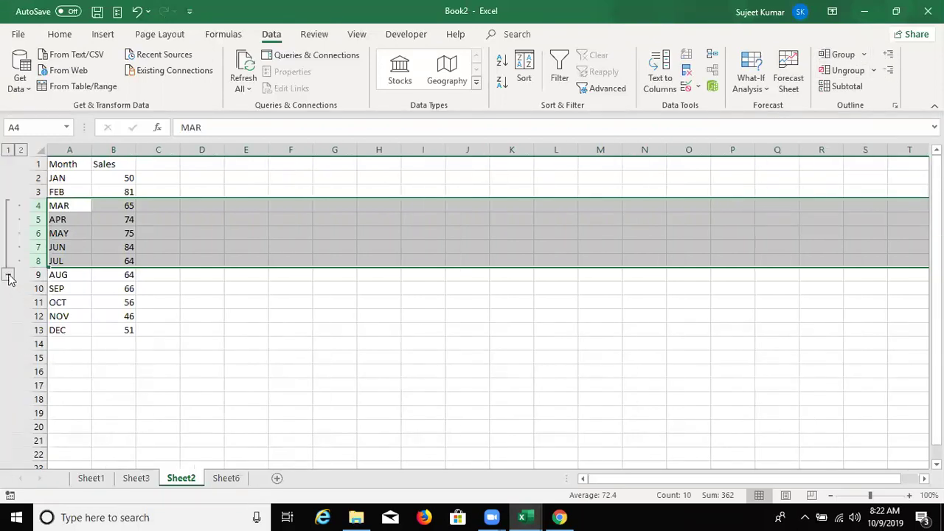
left_click(9, 275)
left_click(9, 206)
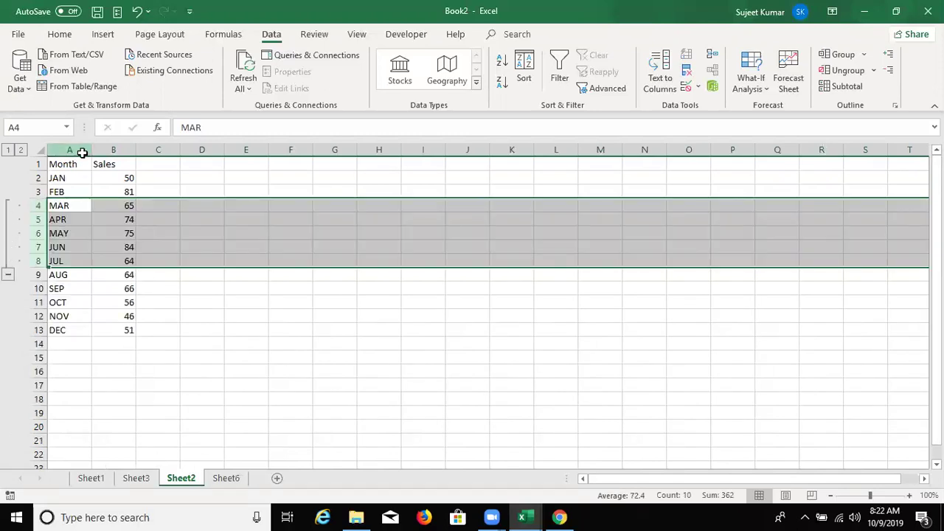
left_click_drag(82, 151, 107, 153)
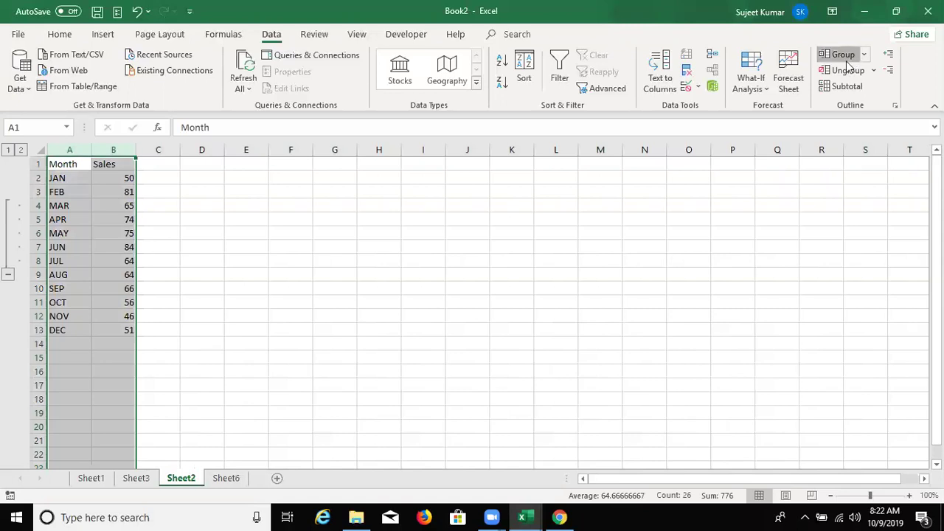
left_click(847, 58)
left_click_drag(226, 277, 226, 263)
left_click(157, 151)
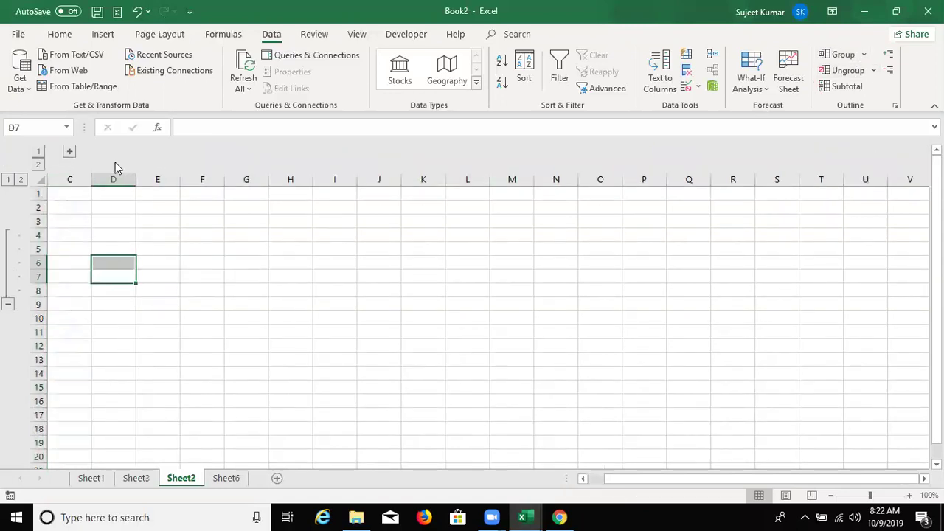
left_click(70, 152)
left_click_drag(67, 179, 121, 179)
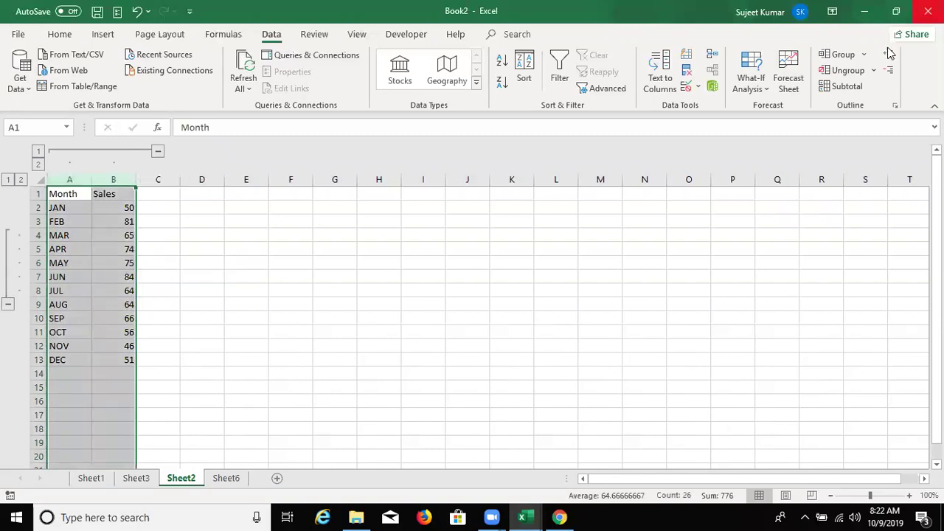
left_click(862, 74)
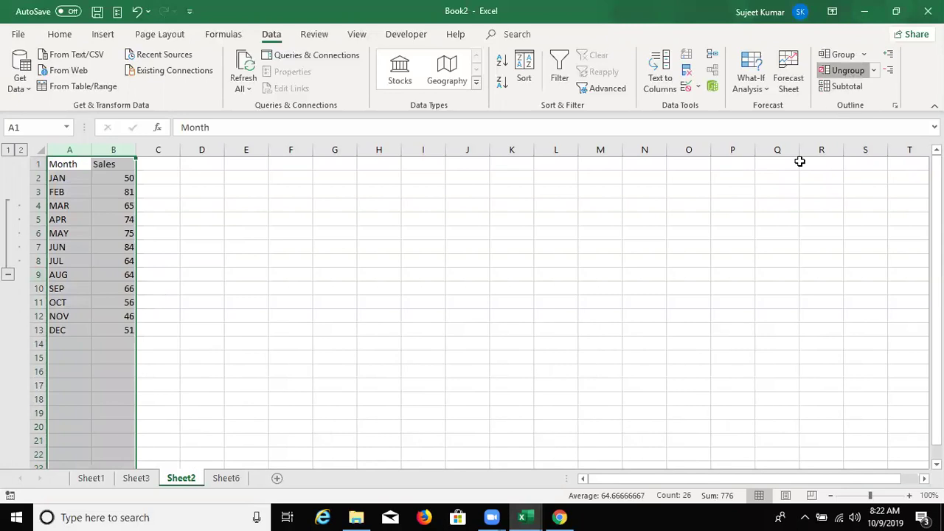
left_click(56, 247)
left_click_drag(36, 199, 42, 286)
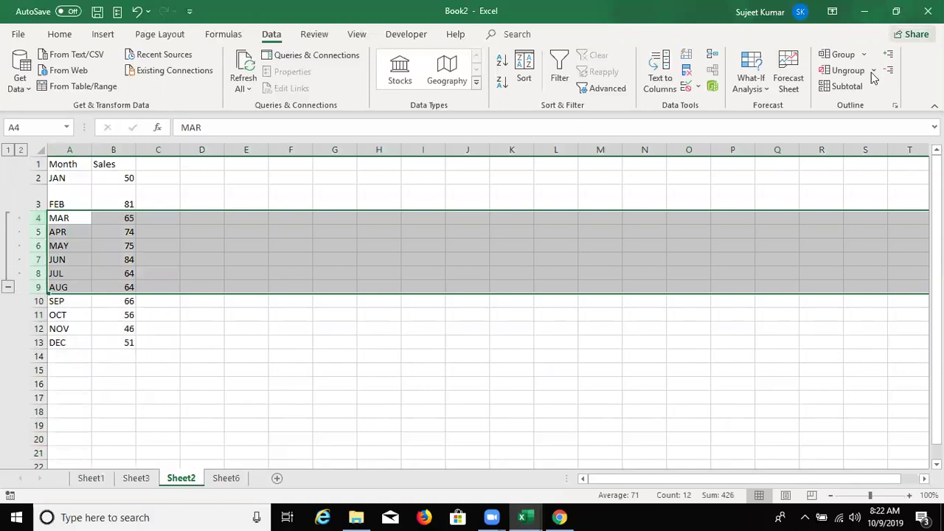
left_click(846, 70)
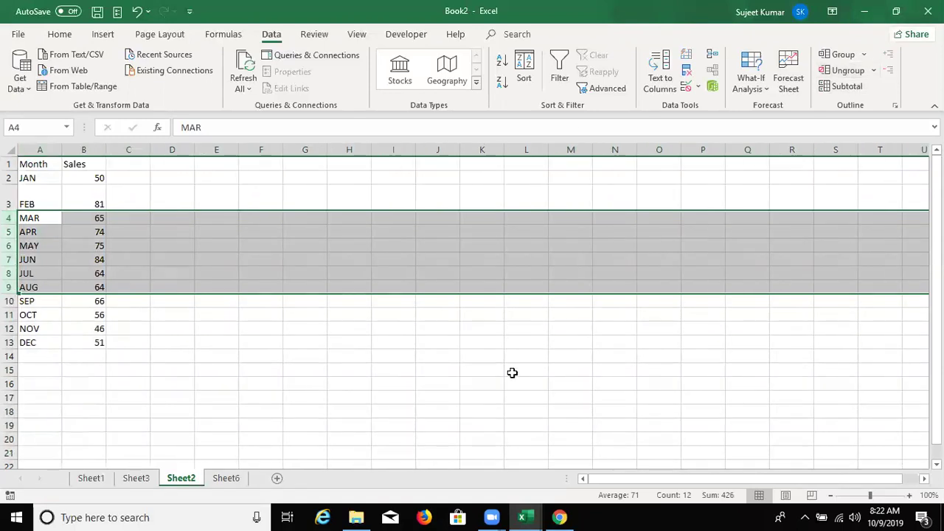
double_click(13, 212)
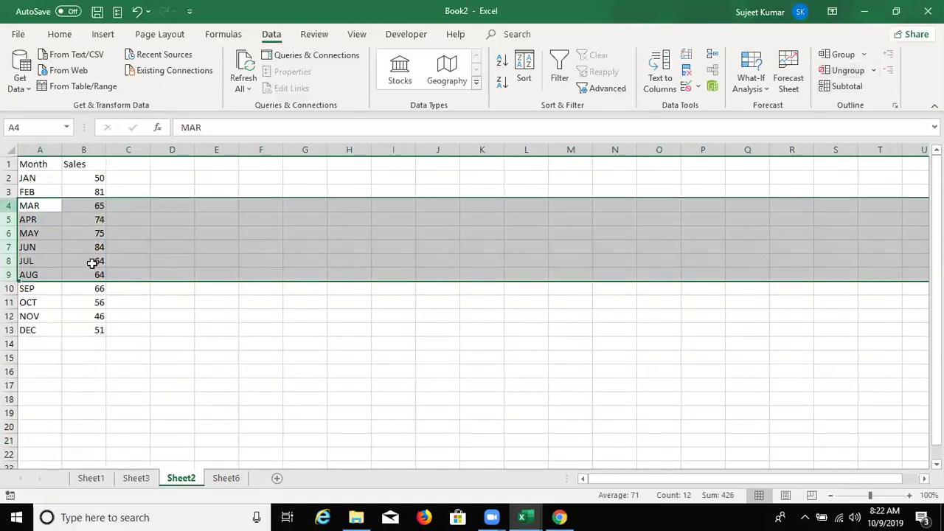
left_click(92, 329)
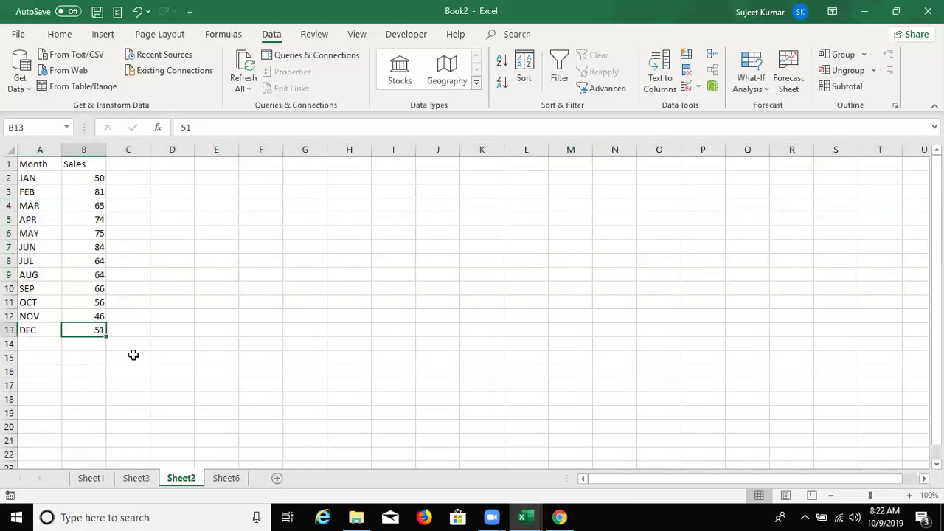
left_click(81, 260)
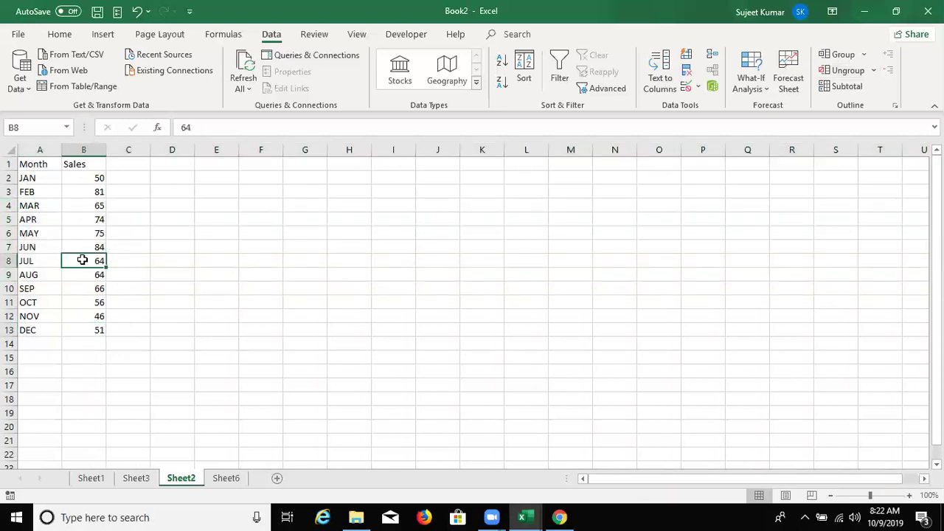
- Select A1:B13 and add a scenario named sd in Scenario Manager, then show it
left_click(765, 87)
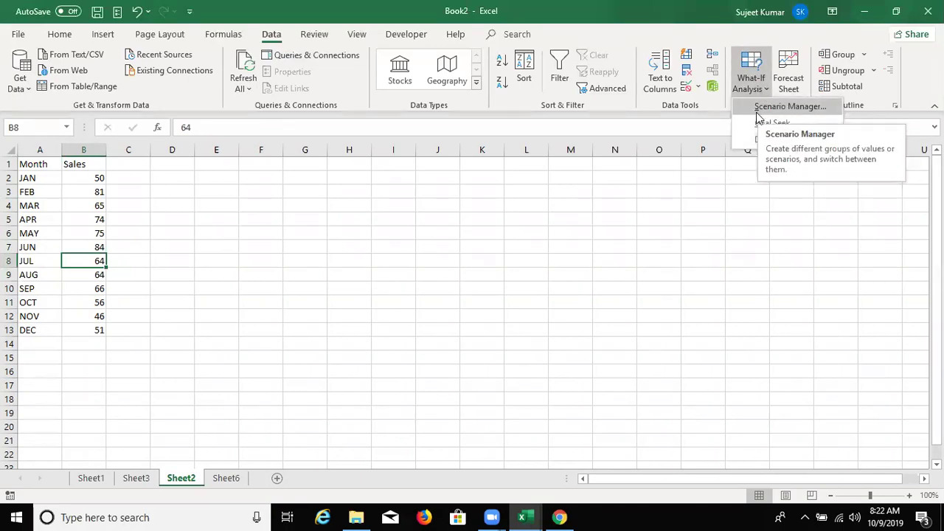
left_click(27, 167)
left_click_drag(27, 166, 86, 331)
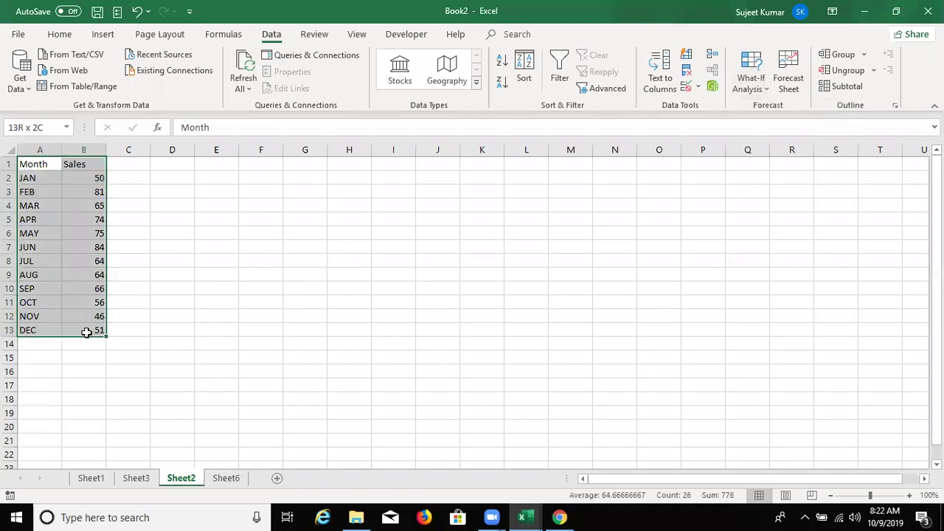
left_click(755, 92)
left_click(754, 109)
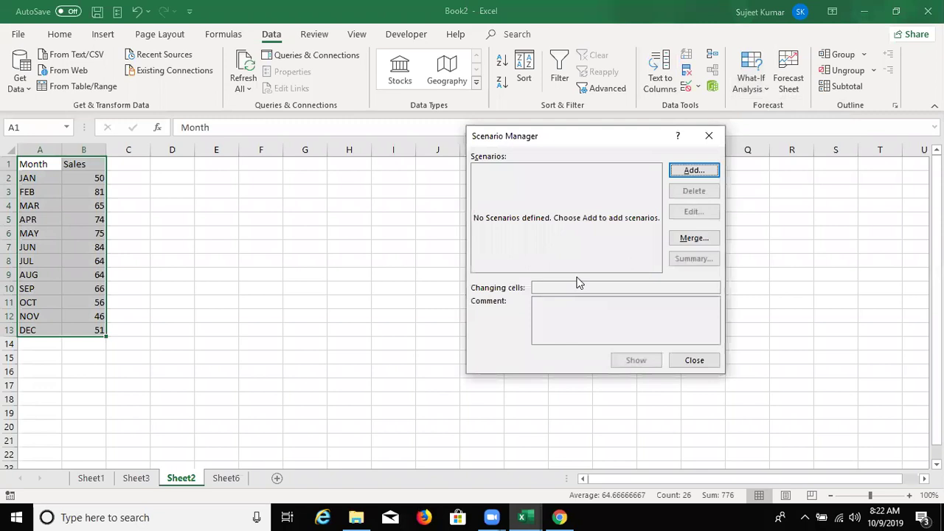
left_click(690, 171)
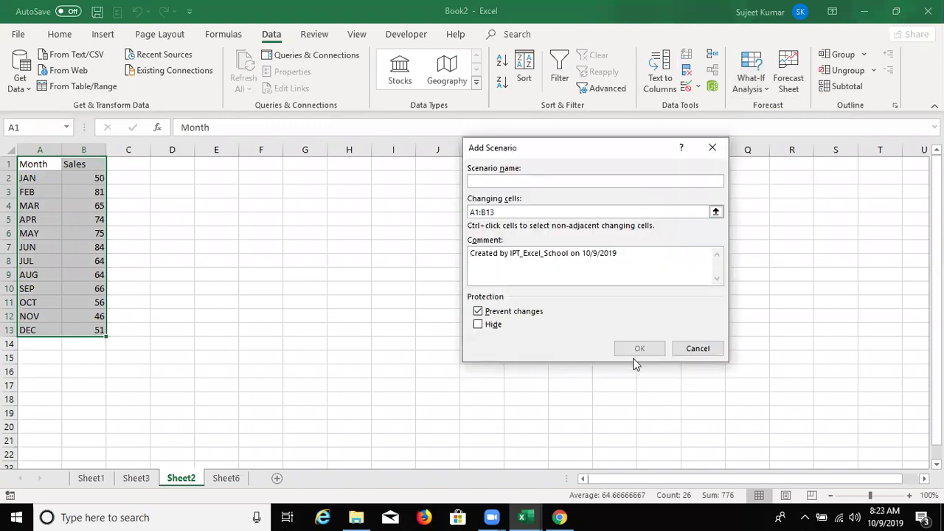
type("sd")
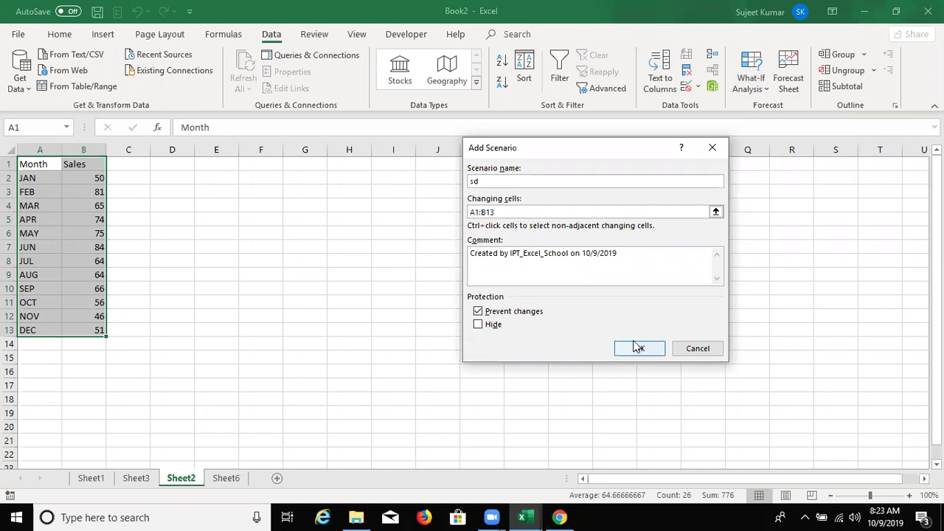
left_click(630, 341)
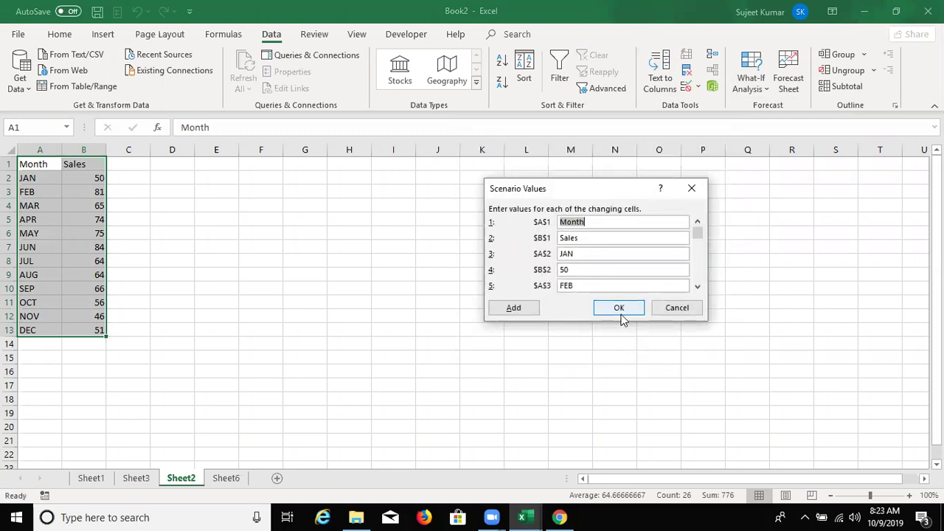
left_click(620, 316)
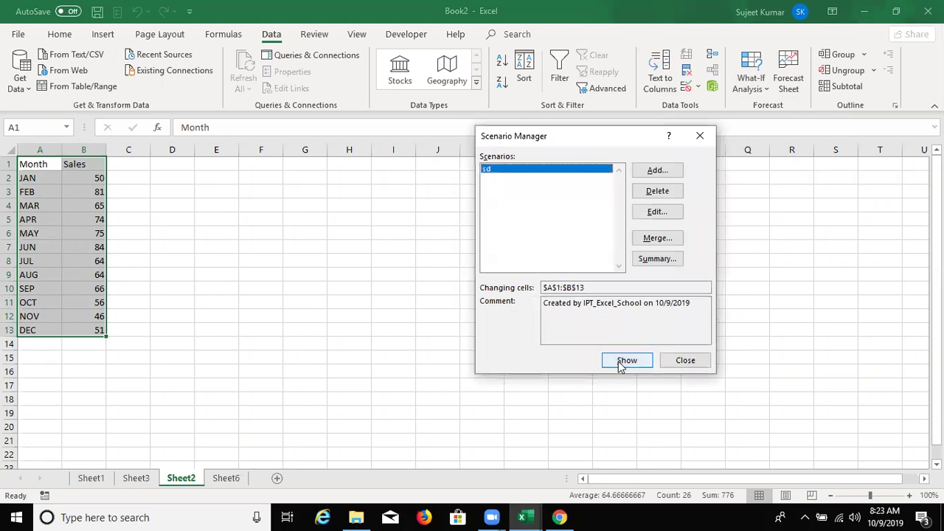
left_click(625, 360)
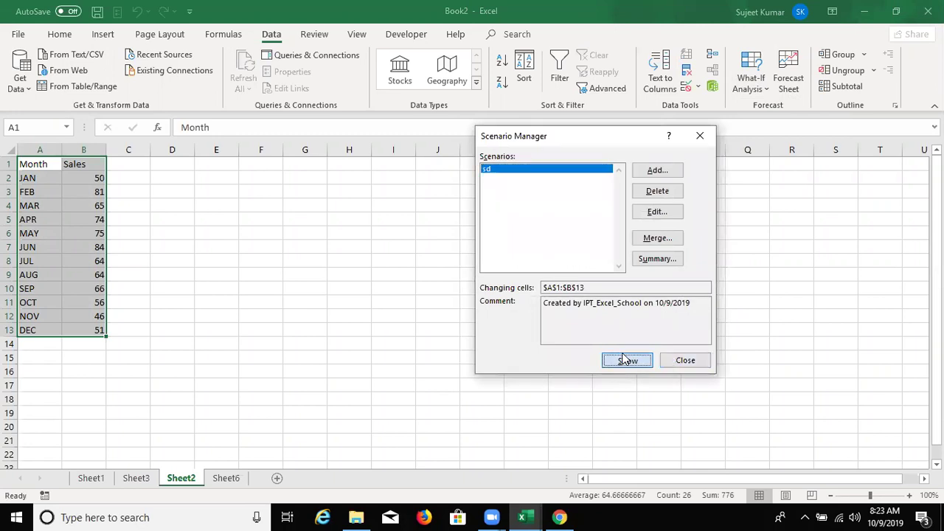
left_click(624, 361)
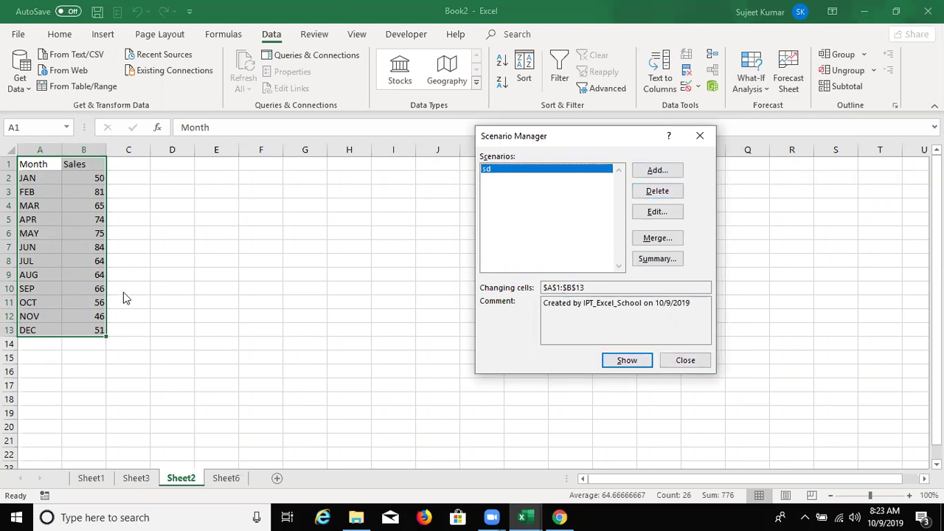
- Create a Scenario Summary report using I4 as the result cell
left_click(656, 171)
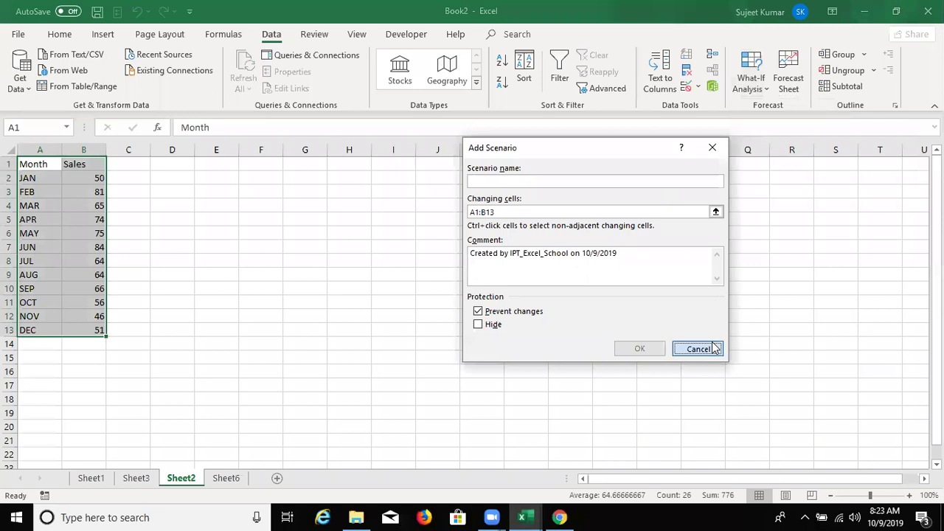
left_click(713, 347)
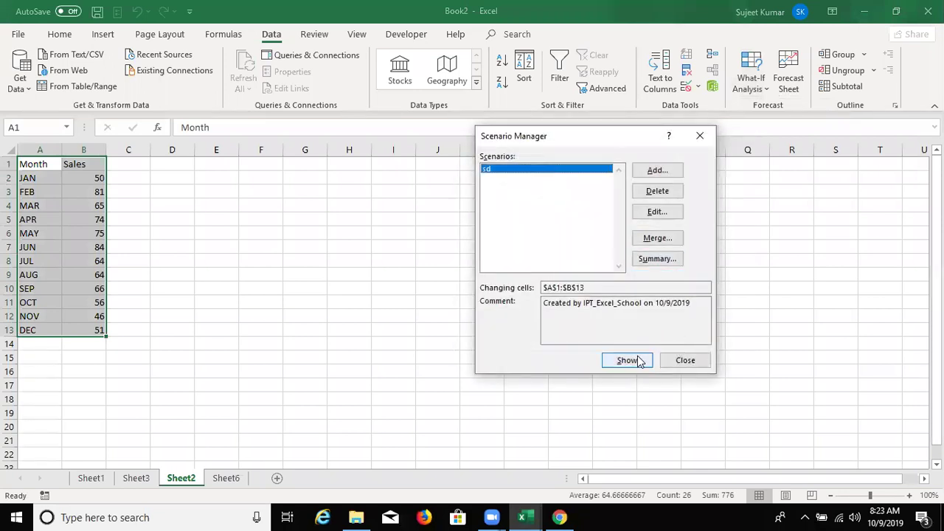
left_click(625, 362)
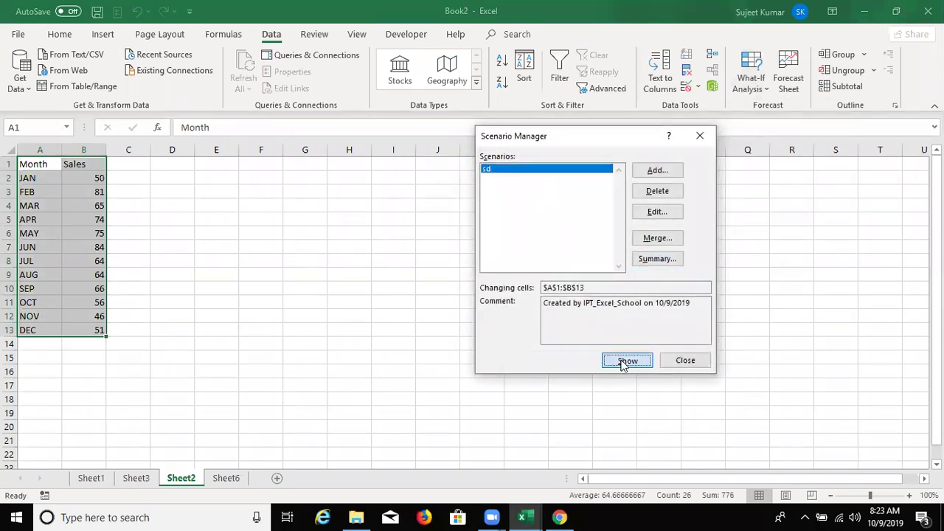
left_click(662, 273)
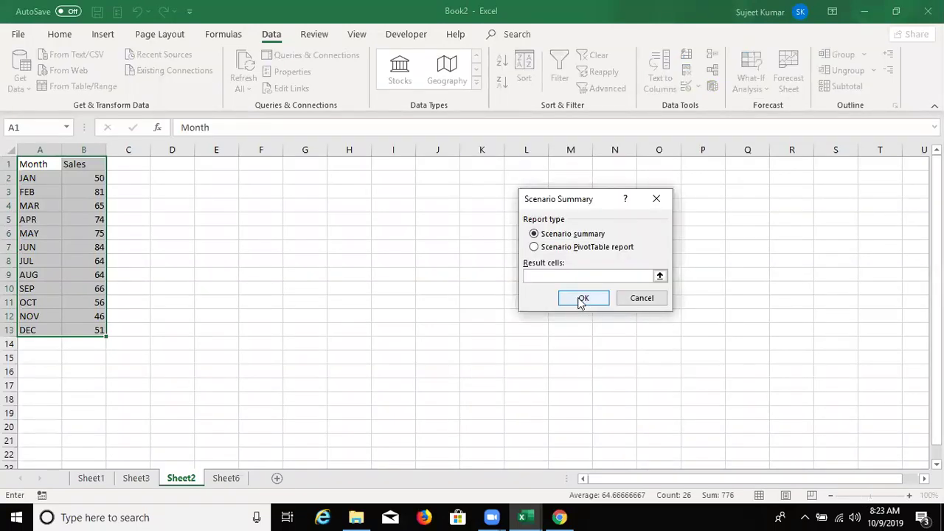
left_click(398, 206)
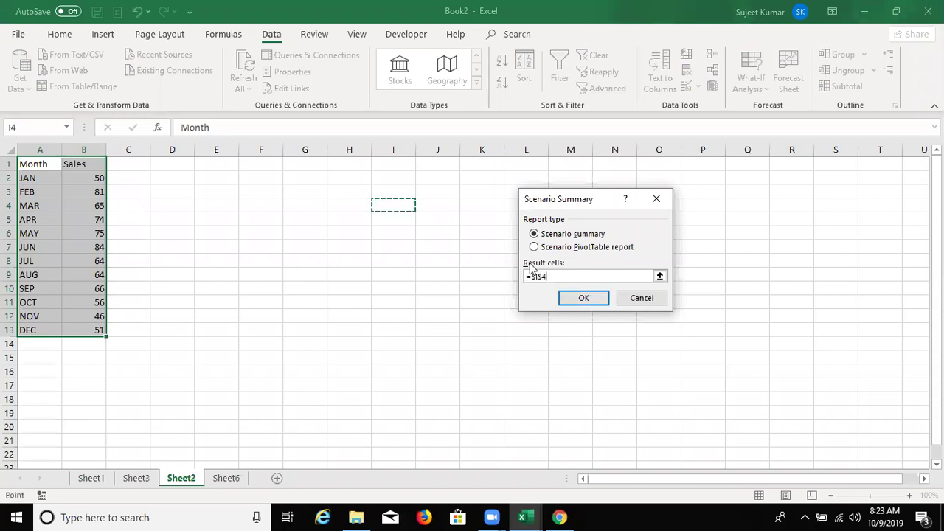
left_click(582, 301)
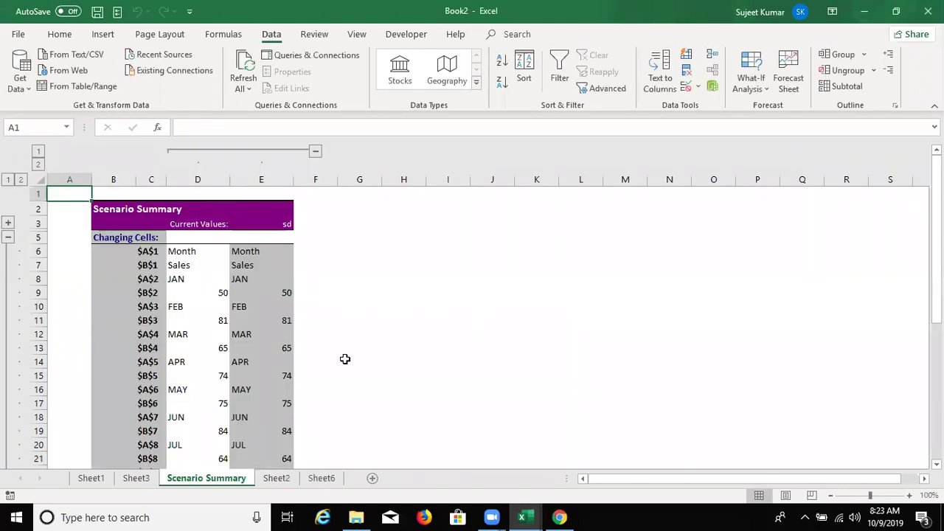
- Review the Scenario Summary report, delete that sheet, and return to Sheet6
scroll(341, 358, "down", 4)
scroll(339, 360, "down", 1)
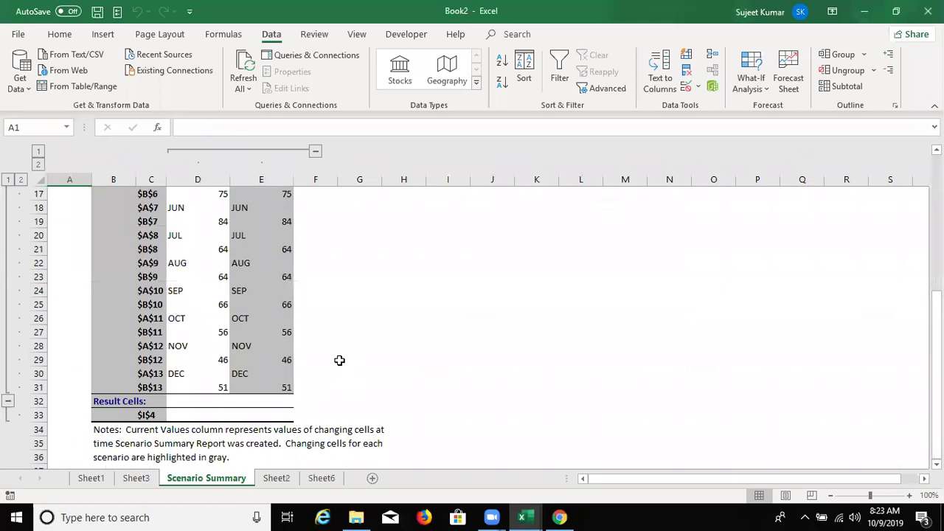
scroll(339, 360, "down", 3)
scroll(340, 359, "up", 5)
scroll(340, 358, "up", 4)
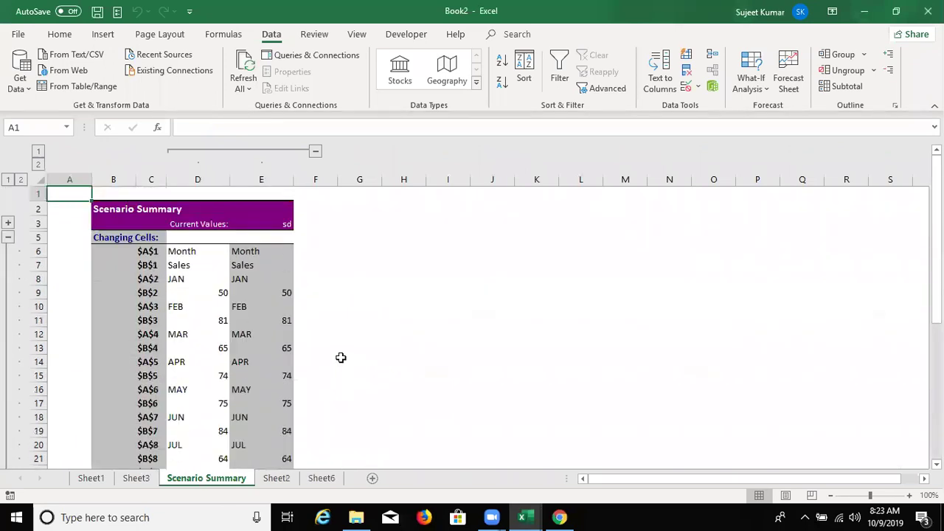
left_click(281, 294)
left_click(284, 319)
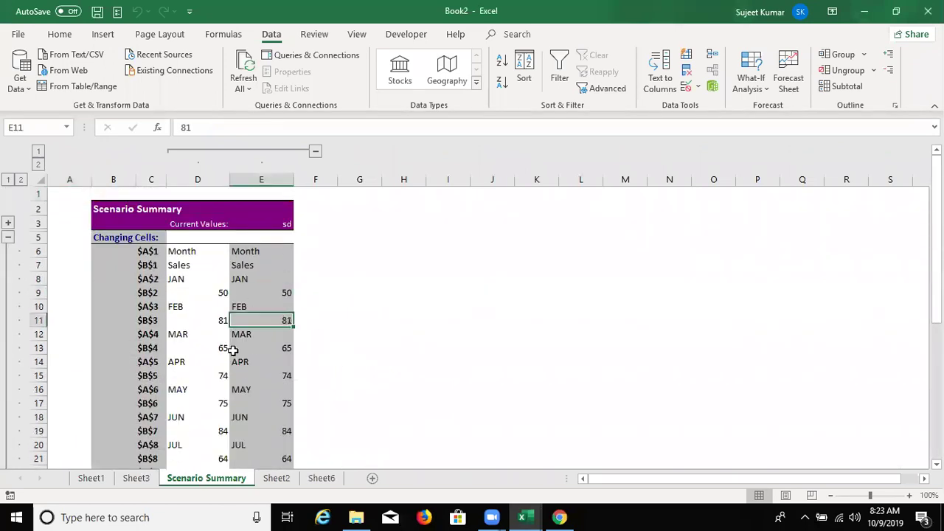
right_click(201, 481)
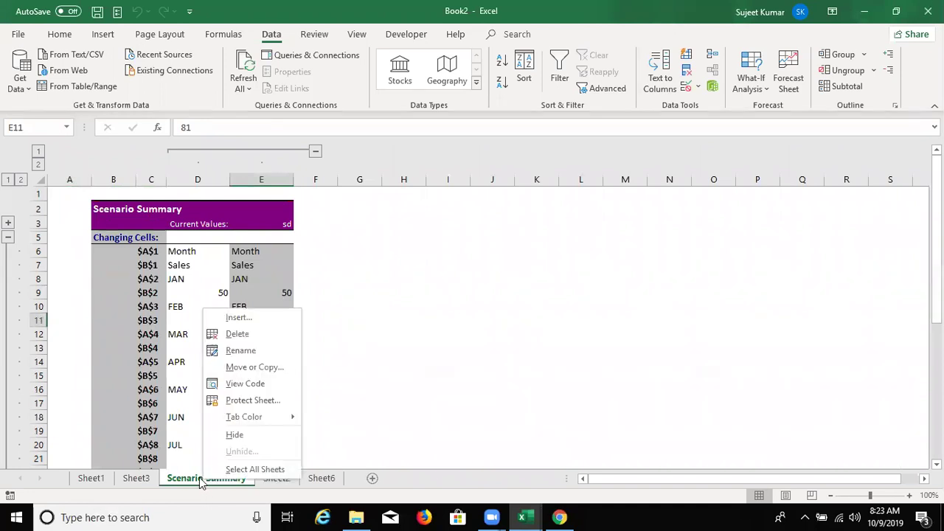
left_click(241, 334)
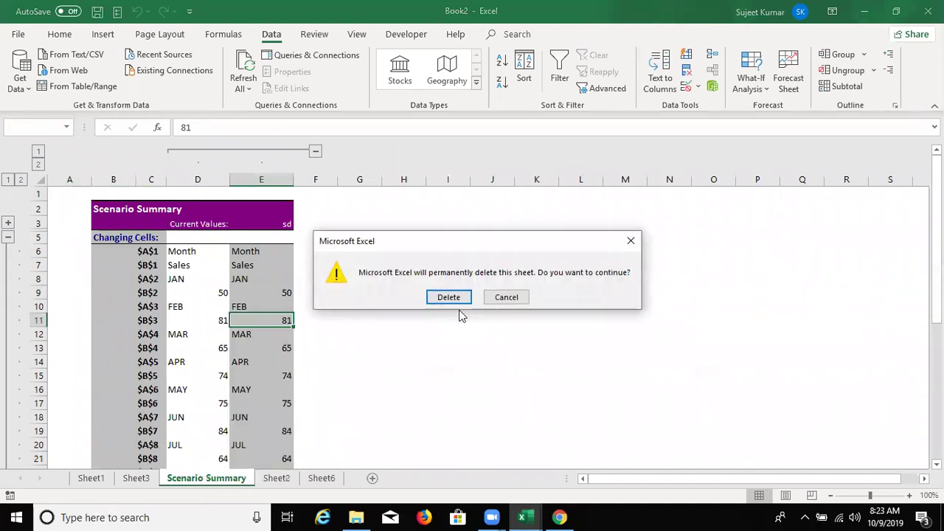
left_click(448, 297)
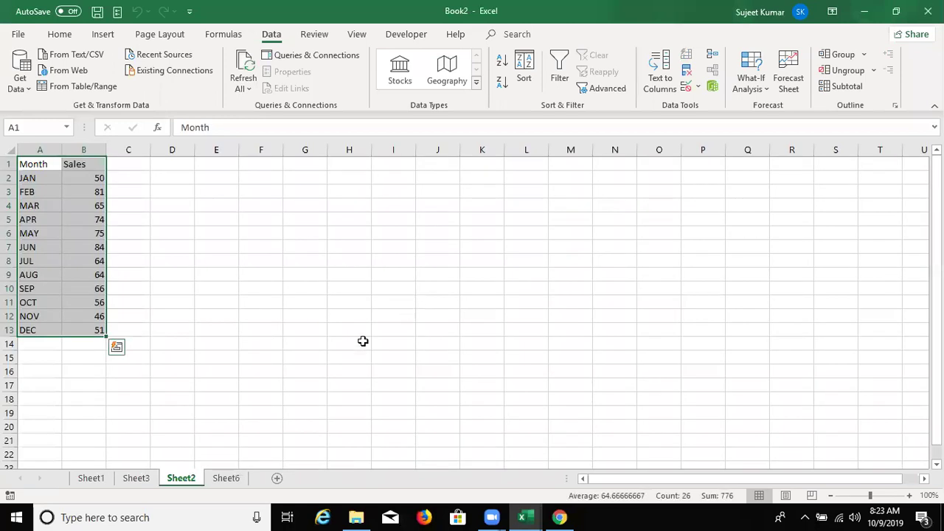
left_click(238, 478)
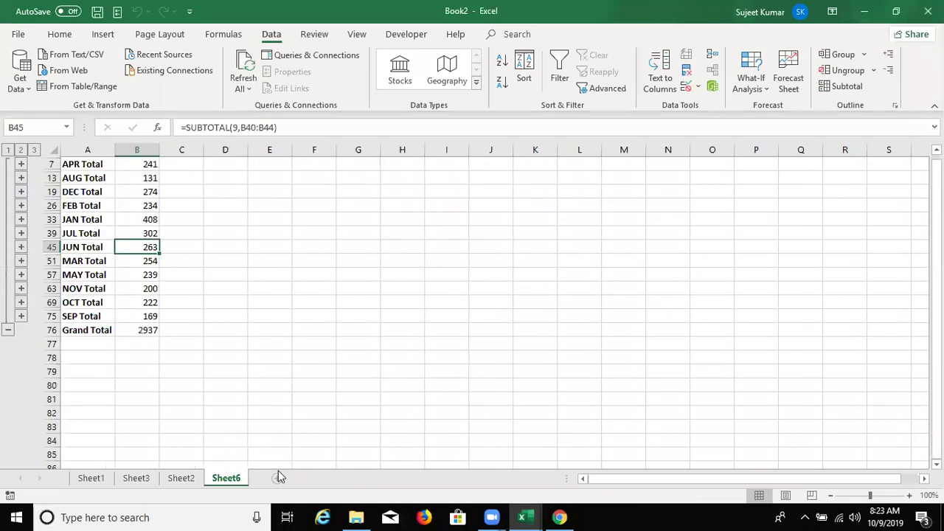
- Add Sheet8 with 20, 30, 40 in B4:D4 and an AutoSum total of 90 in E4
left_click(276, 478)
left_click(65, 204)
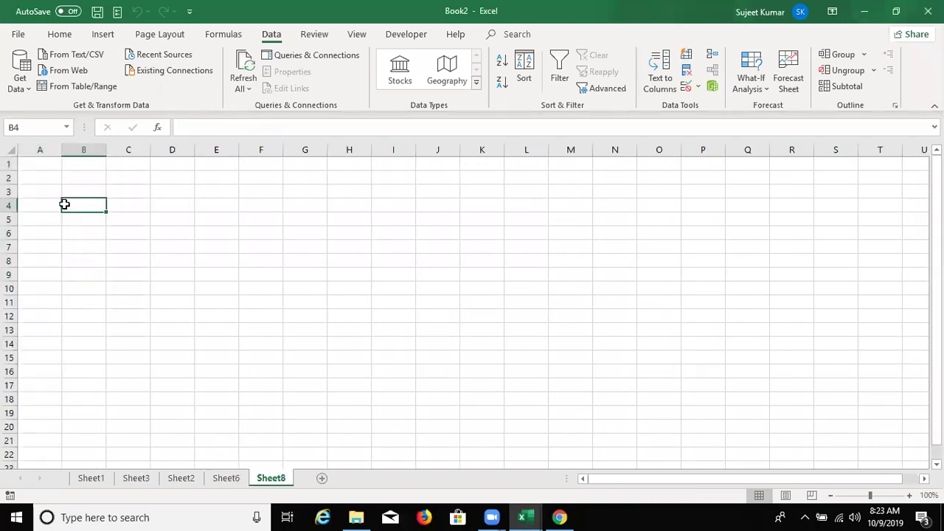
type("20")
key("Tab")
type("30")
key("Tab")
type("4")
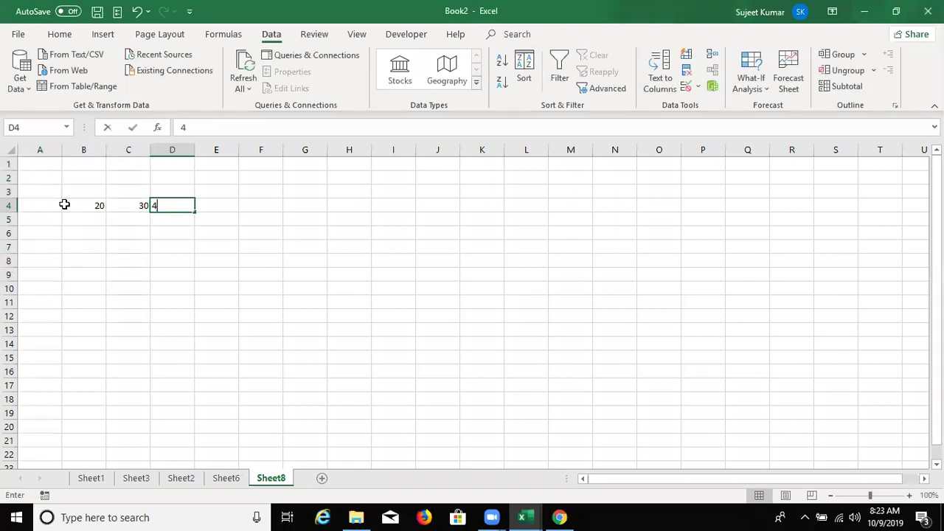
type("0")
key("Tab")
key("alt+equal")
key("Return")
key("Up")
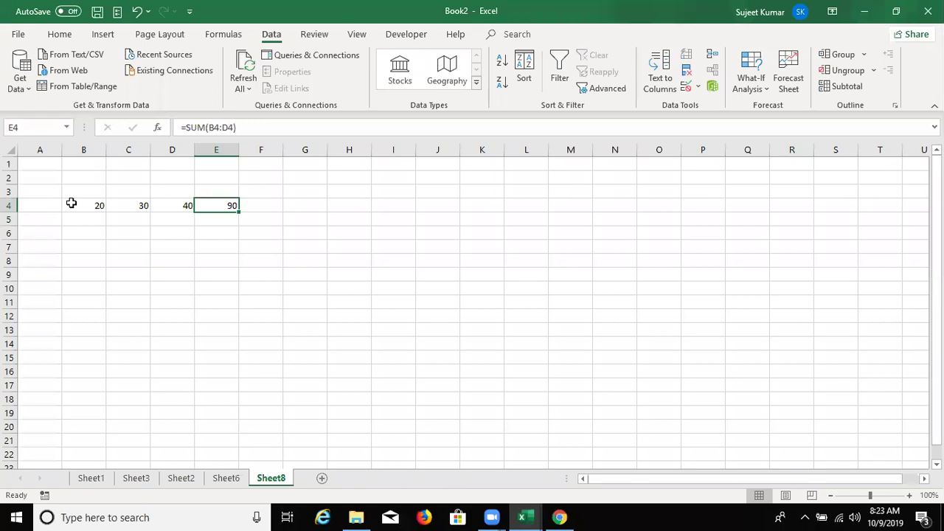
- Test changing B4 to 30, then undo so B4 returns to 20
key("Left")
key("Left")
key("Left")
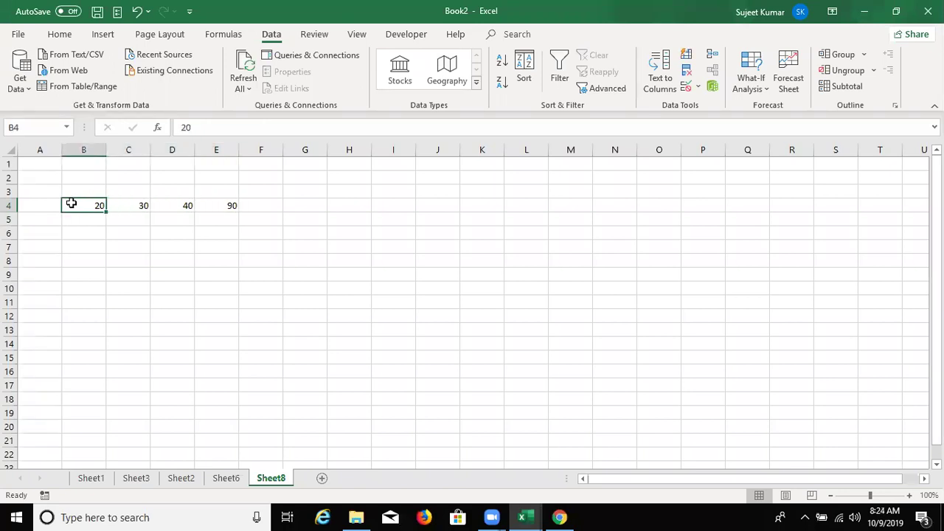
type("100")
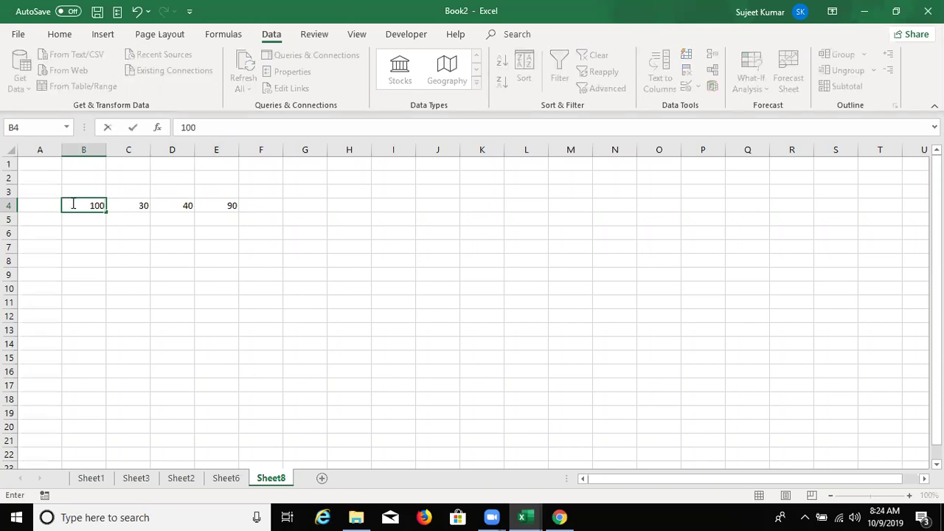
key("Escape")
type("30")
key("Tab")
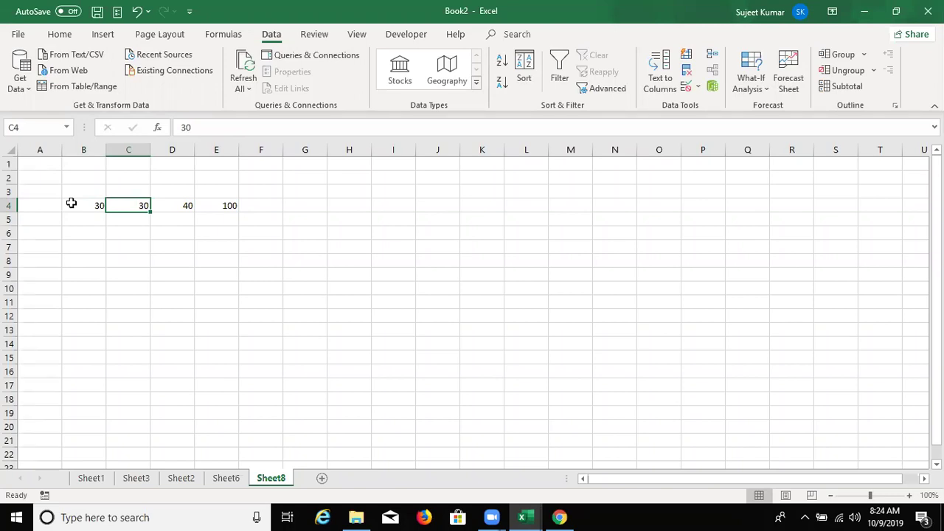
key("ctrl+z")
key("Right")
key("Right")
key("Right")
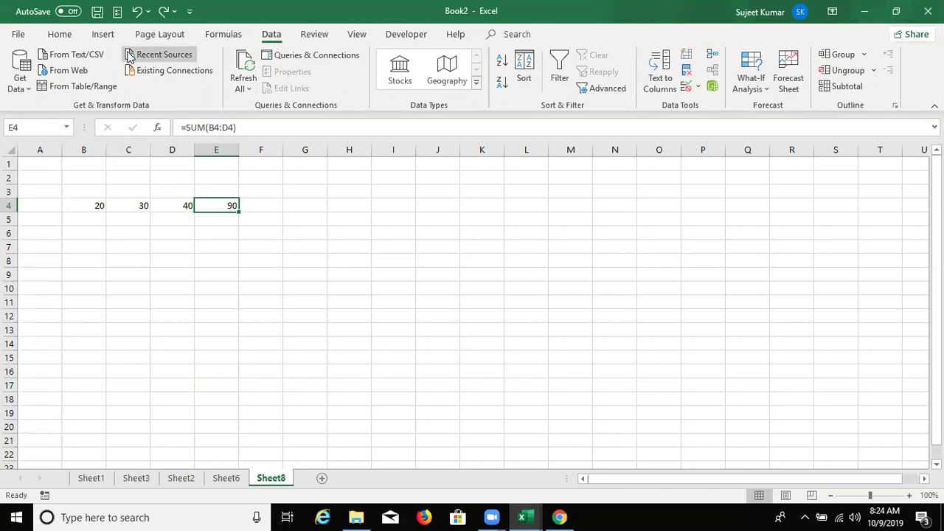
- Run Goal Seek to reach 100 by changing B4, with B4:D4 mistakenly as the set cell
left_click(751, 81)
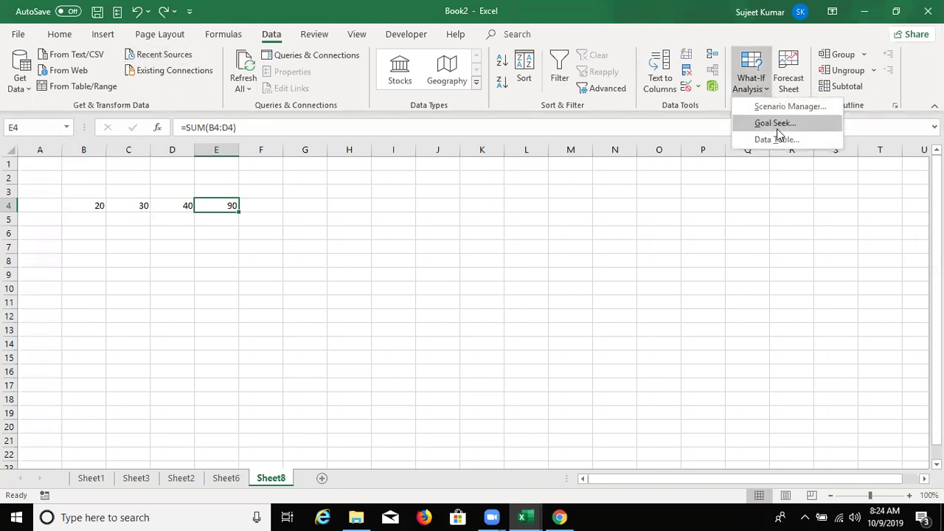
left_click(776, 124)
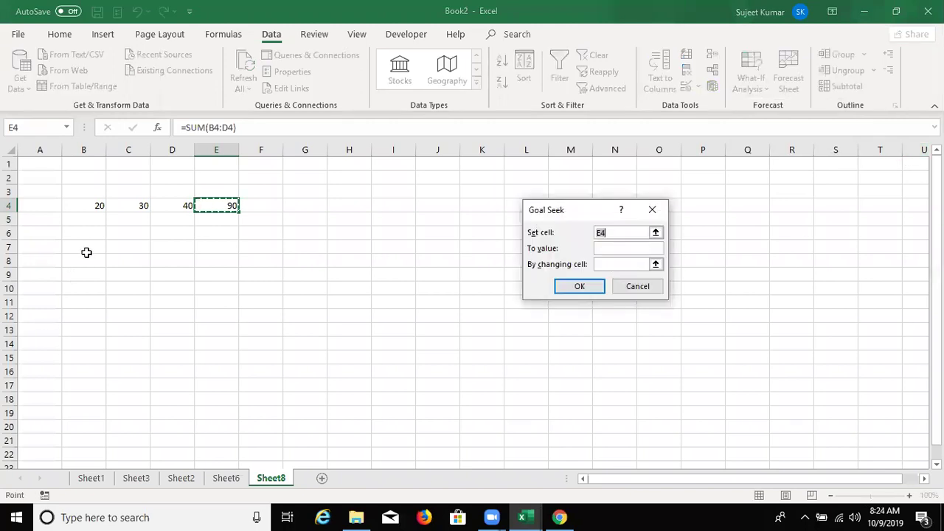
left_click_drag(84, 206, 184, 206)
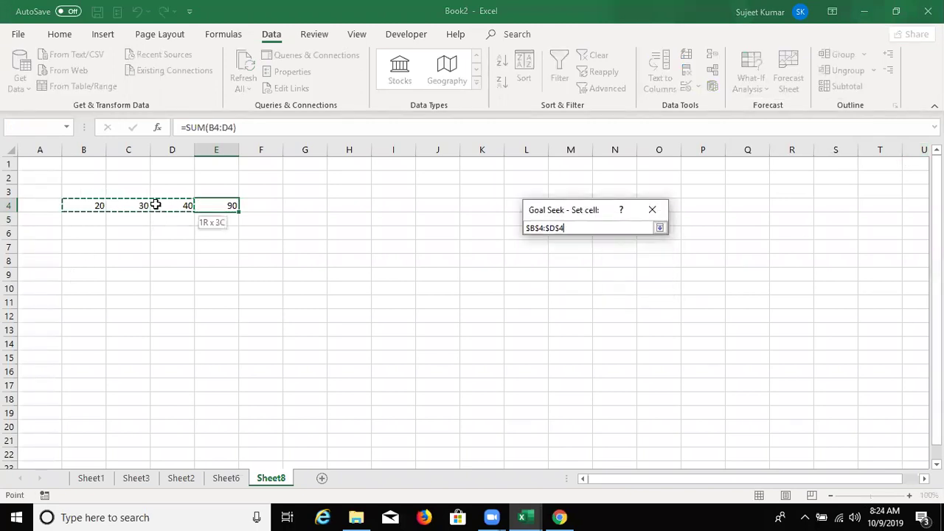
left_click(615, 249)
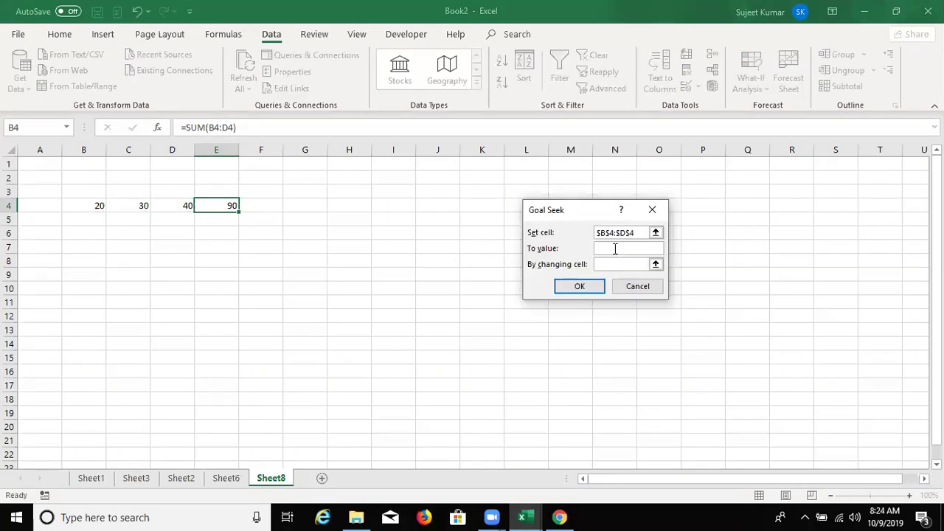
type("100")
left_click(599, 264)
left_click(96, 205)
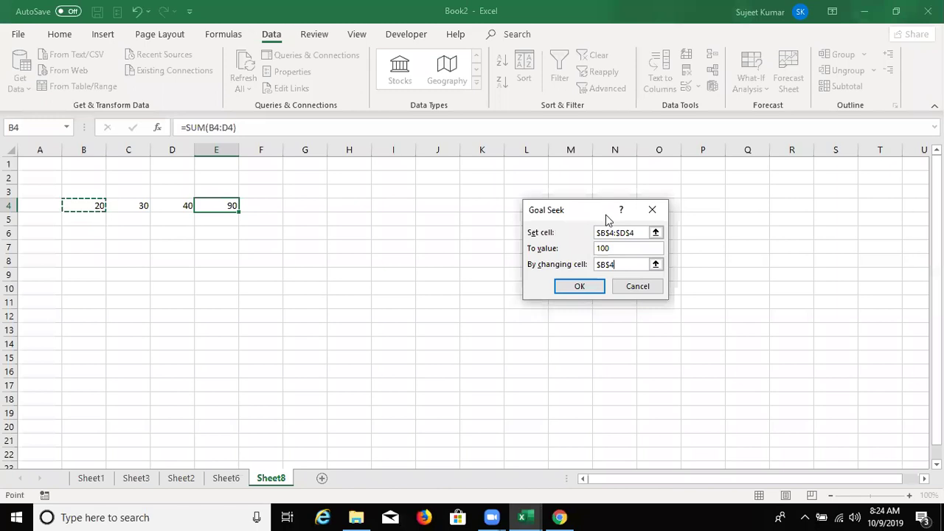
left_click(580, 286)
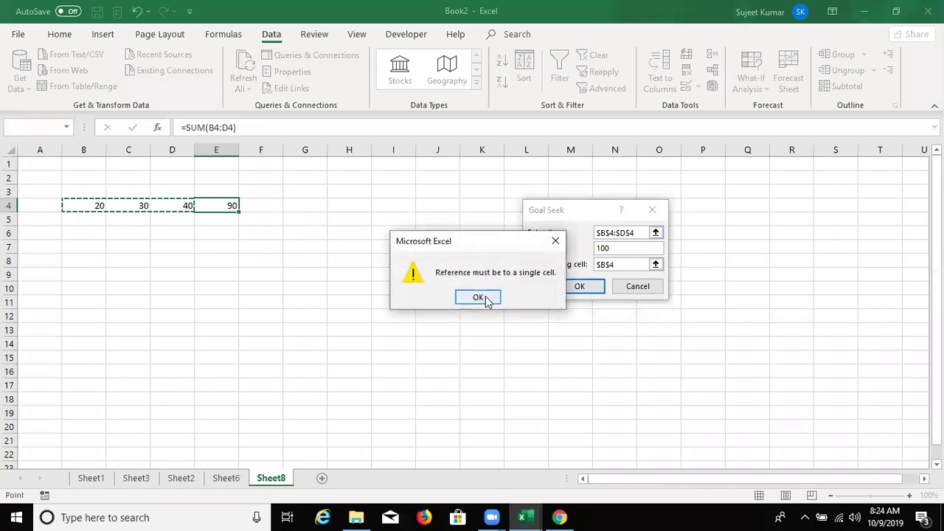
- Correct the set cell to E4, accept the solution with B4 at 30, and select the test numbers
key("Return")
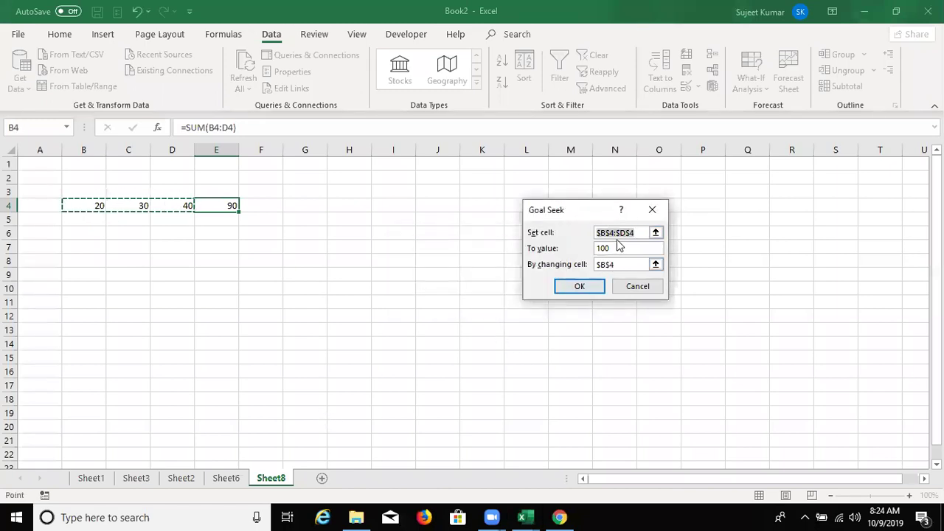
key("BackSpace")
left_click(226, 205)
left_click(558, 288)
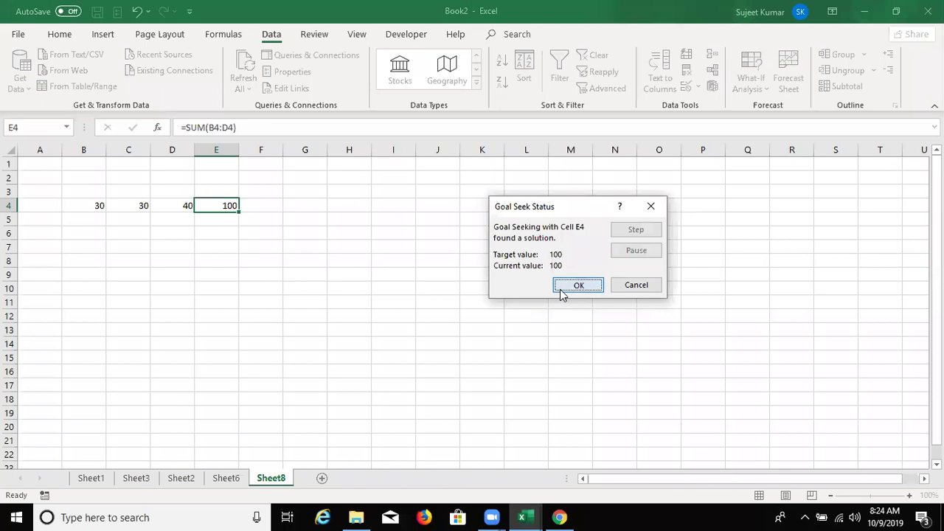
left_click(561, 293)
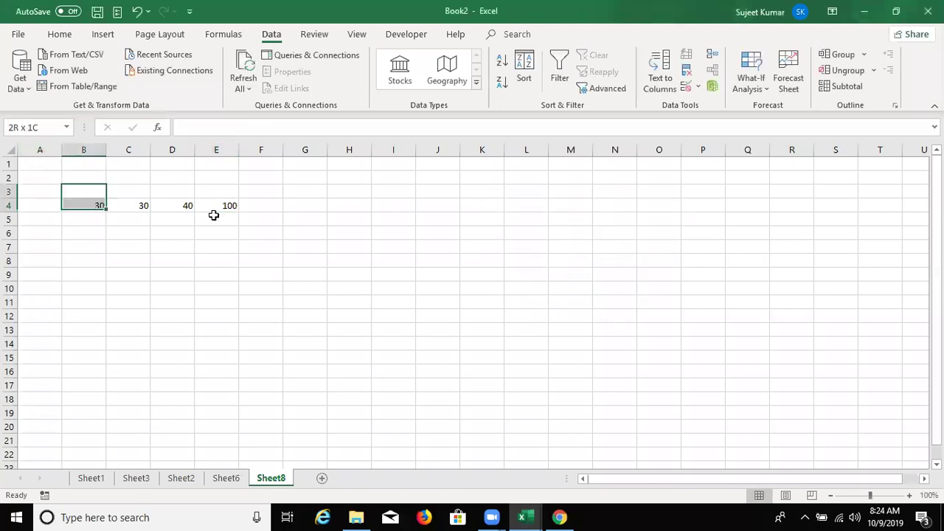
left_click_drag(80, 194, 276, 218)
- Clear the test numbers and enter the headings Qty, MRP and Amt in row 3
key("Delete")
key("Left")
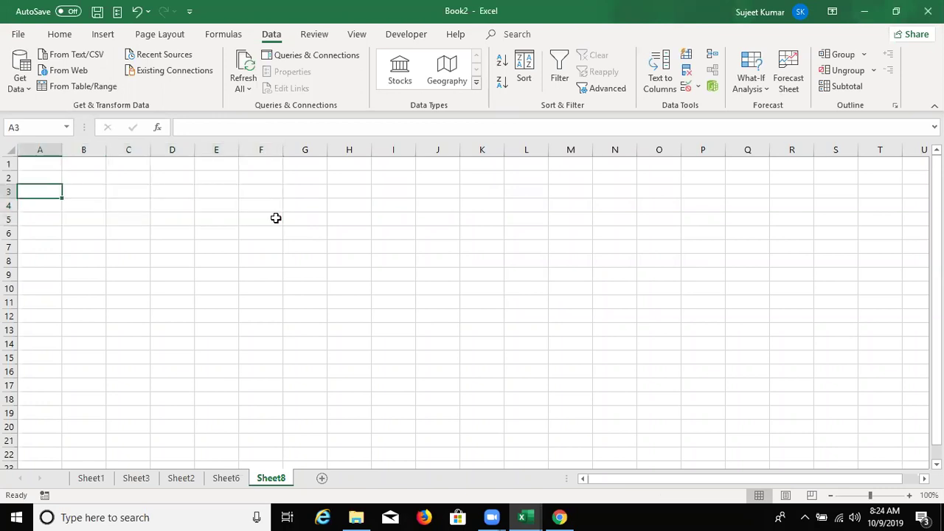
type("Qty")
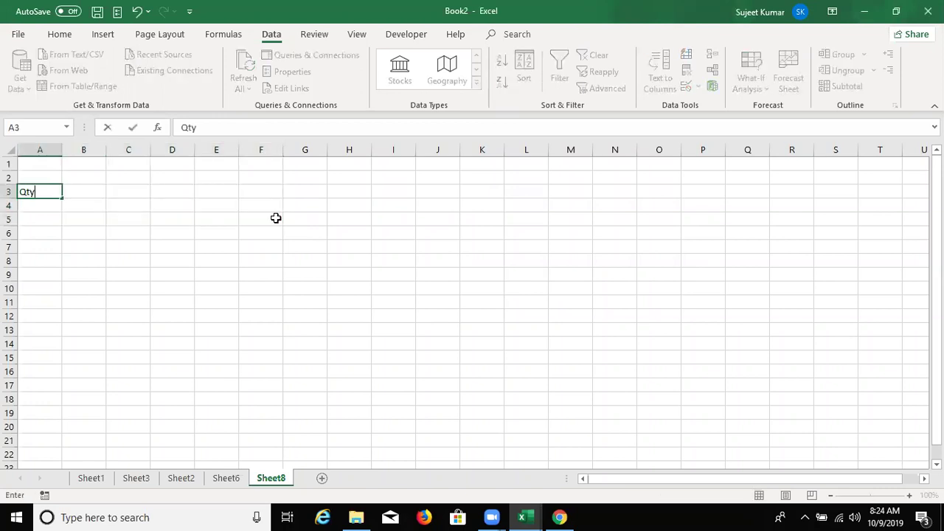
key("Return")
key("Up")
key("Right")
type("MRP")
key("Tab")
type("Amt")
key("Return")
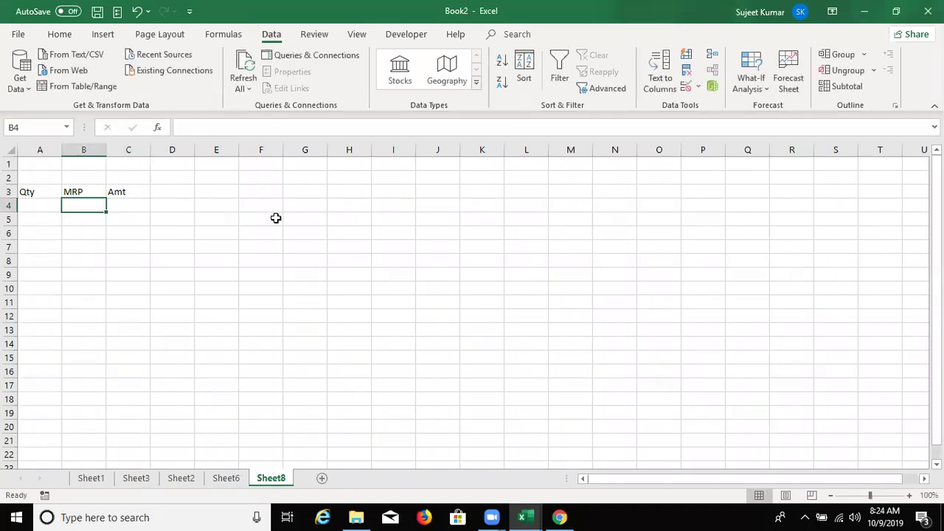
- Enter quantities 74, 22, 32, 58, 96, 45, 12, 85 and 25 down column A
key("Left")
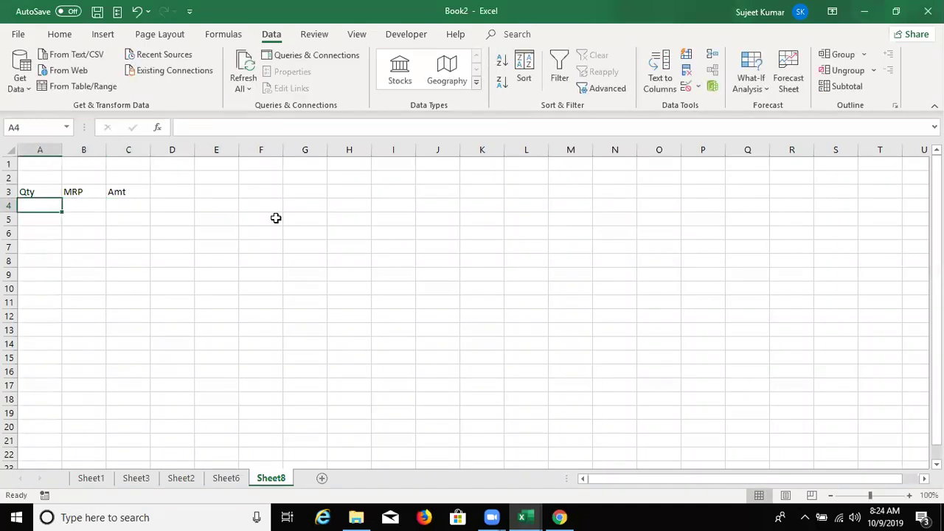
type("74")
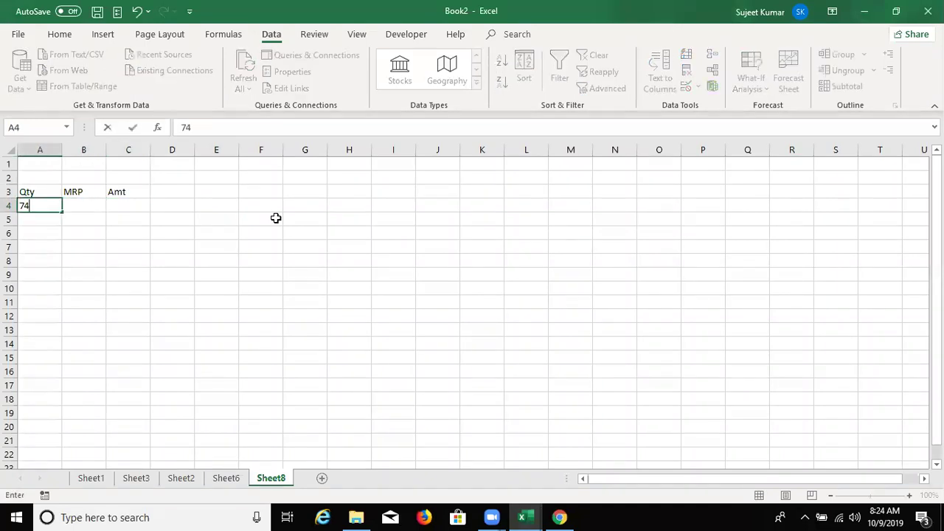
key("Return")
type("22")
key("Return")
type("32")
key("Return")
type("58")
key("Return")
type("96")
key("Return")
type("45")
key("Return")
type("12")
key("Return")
type("85")
key("Return")
type("25")
- Enter MRP values 100, 210, 320, 41, 541, 265, 321, 1542 and 12 in B4:B12
key("Return")
key("ctrl+Up")
key("ctrl+Up")
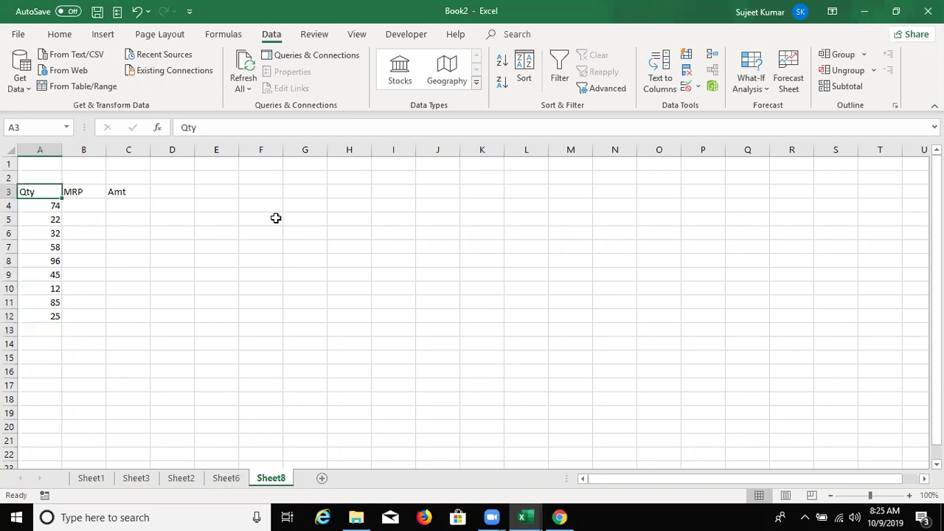
key("Right")
key("Down")
type("100")
key("Return")
type("210")
key("Return")
type("320")
key("Return")
type("41")
key("Return")
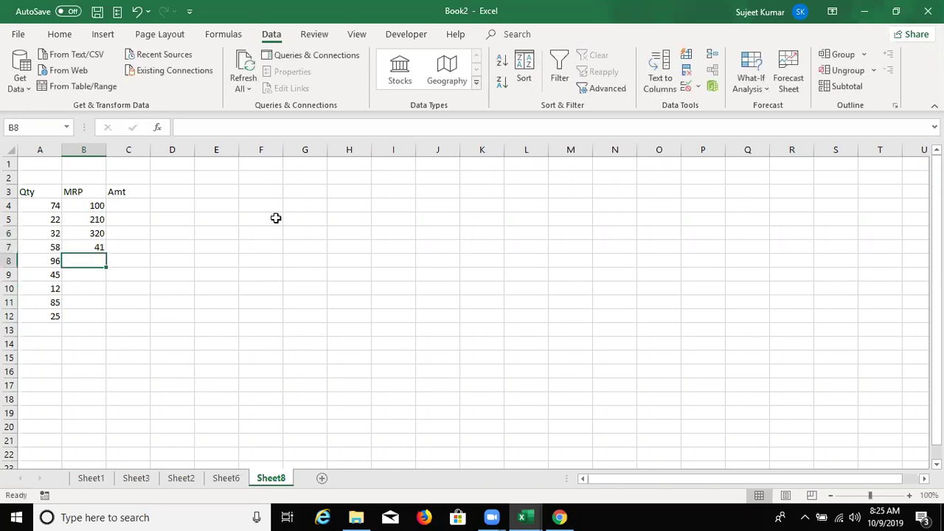
type("541")
key("Return")
type("265")
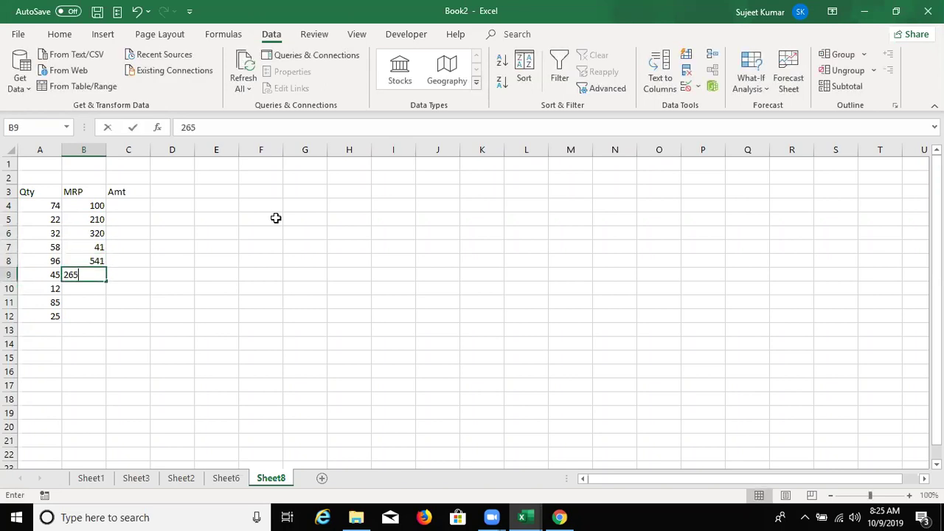
key("Return")
type("321")
key("Return")
type("1542")
key("Return")
type("12")
key("ctrl+Return")
- Enter the Amt formula =A4*B4 in C4 and fill it down to C12
key("ctrl+Up")
key("Right")
key("Down")
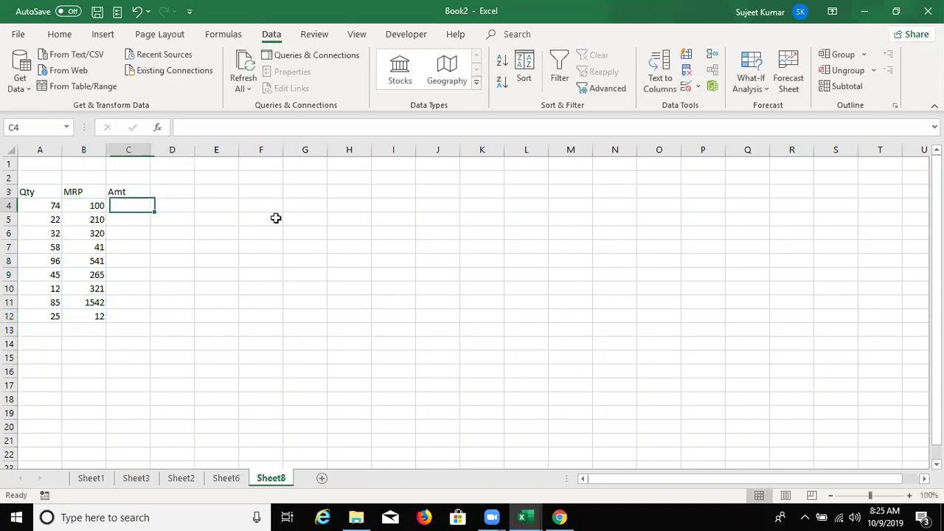
type("=")
key("Left")
key("Left")
type("-")
key("BackSpace")
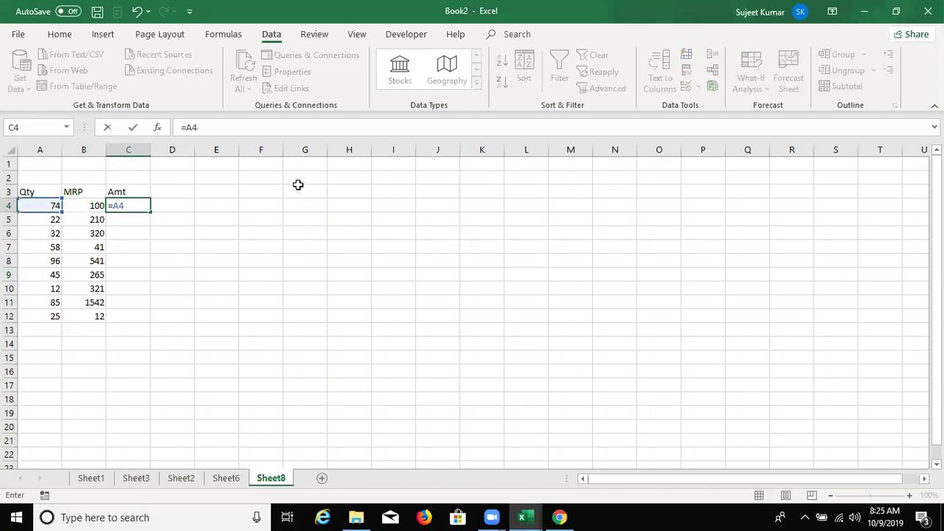
key("Left")
key("Return")
key("Left")
key("ctrl+Down")
key("Right")
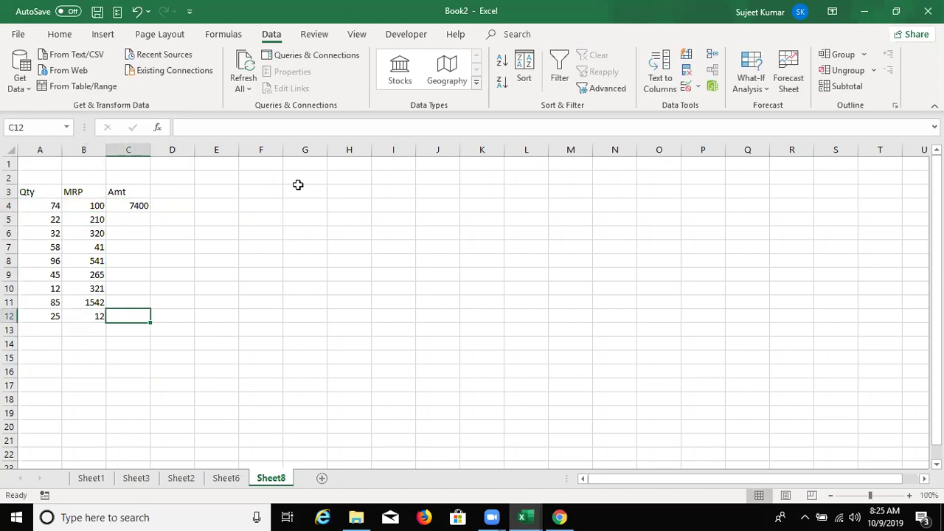
key("ctrl")
key("ctrl+shift+Up")
key("ctrl+d")
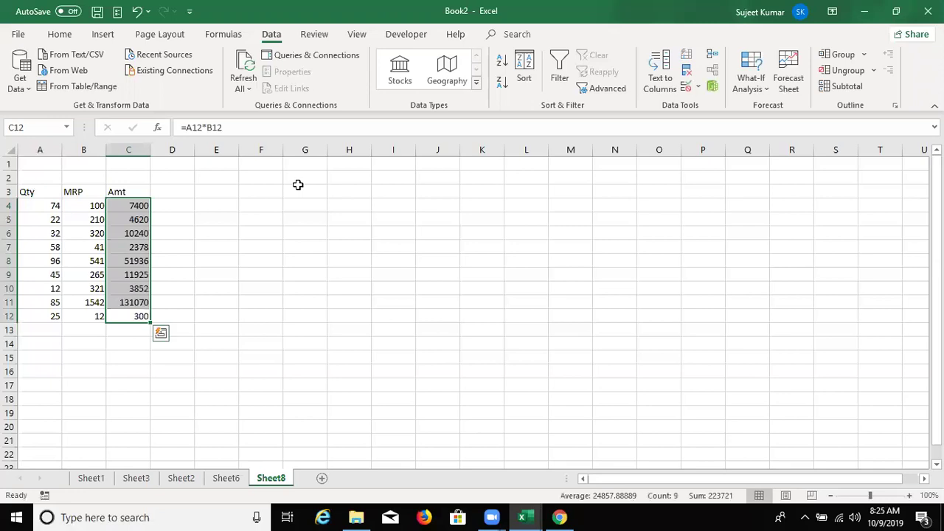
- Label B14 'Total' and put =SUM(C4:C12) in C14
key("ctrl+Down")
key("ctrl+Up")
key("Down")
key("Down")
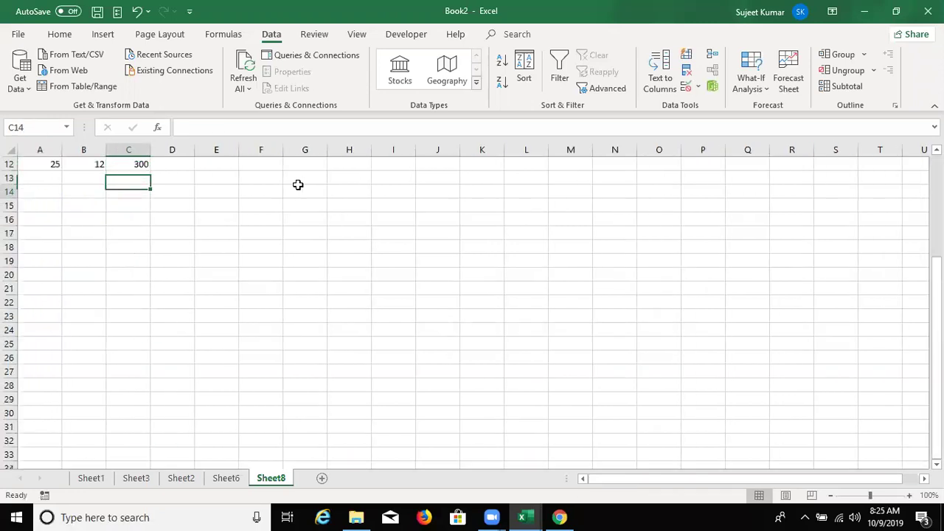
key("Left")
type("T")
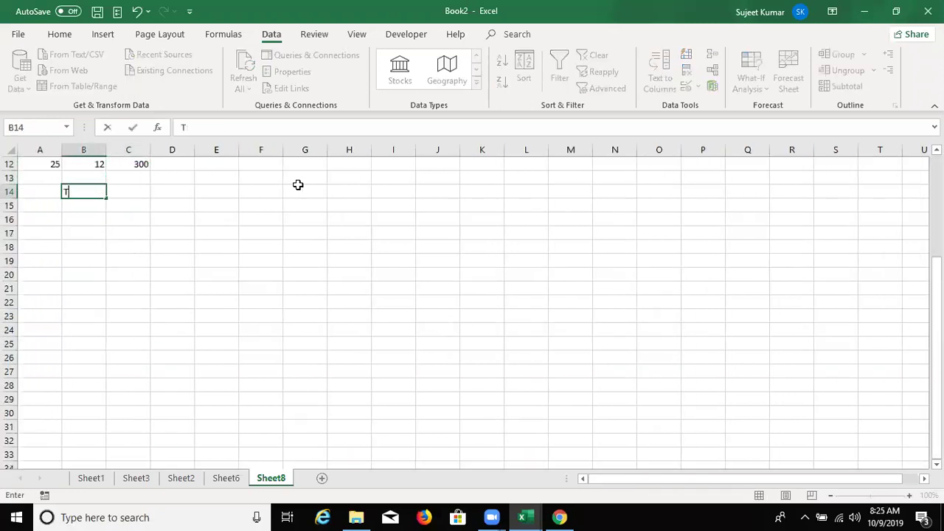
type("otal")
key("Tab")
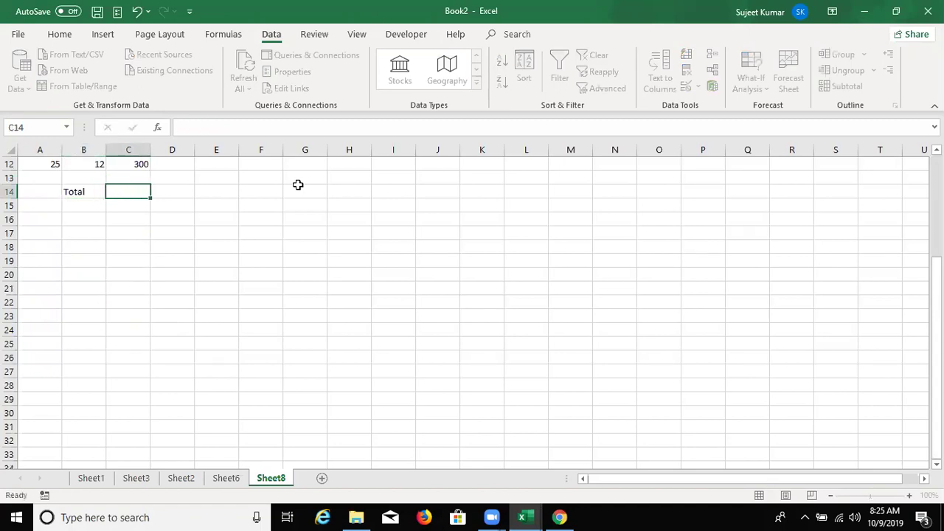
type("=sum")
key("Tab")
key("Up")
key("Up")
key("shift+Up")
key("shift+Up")
key("shift+Up")
key("shift+Up")
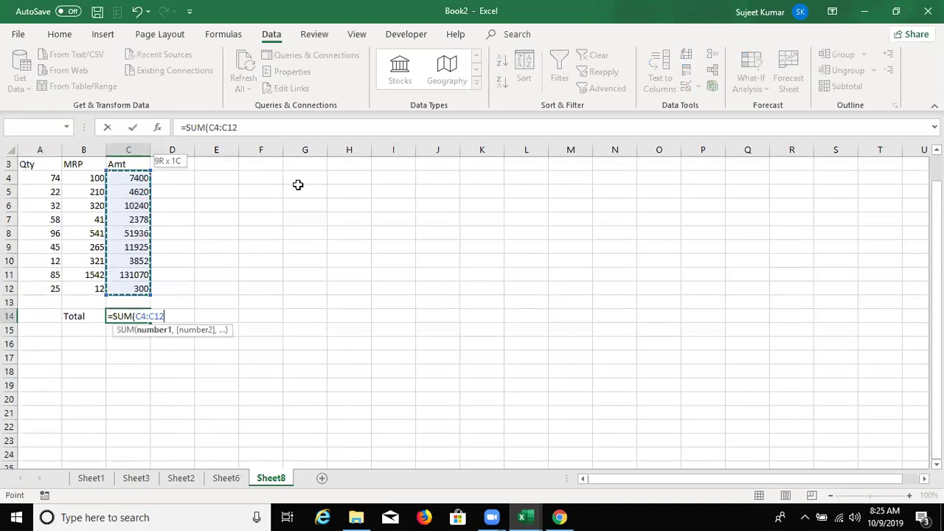
key("Return")
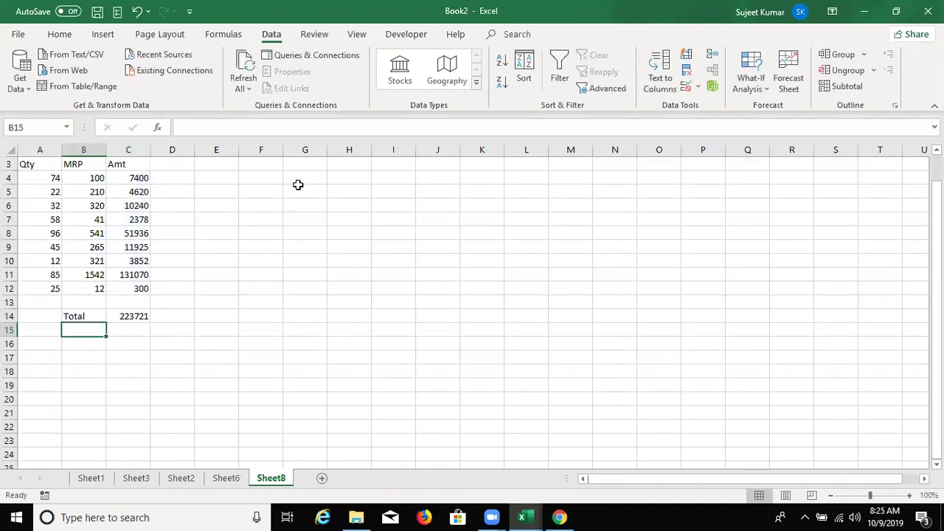
key("Left")
key("Up")
key("Up")
key("Up")
key("ctrl+shift+Up")
key("shift+Down")
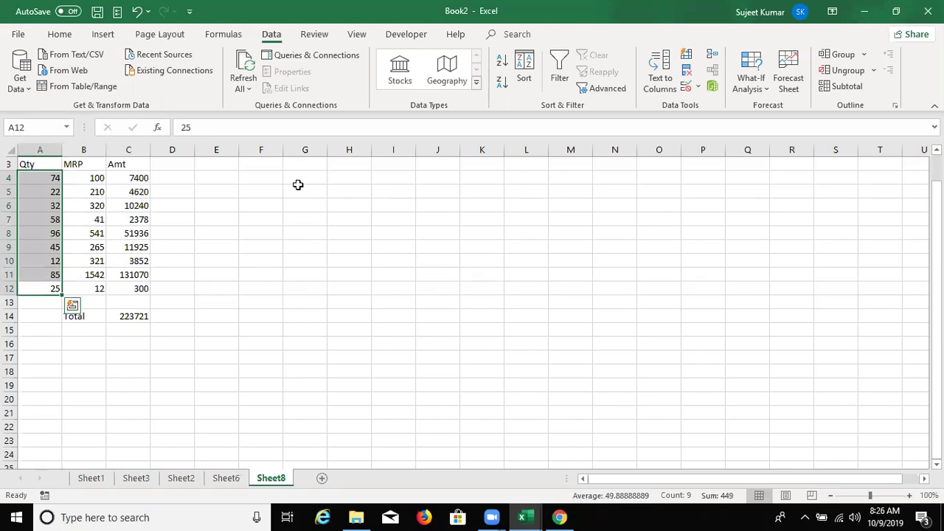
key("shift+BackSpace")
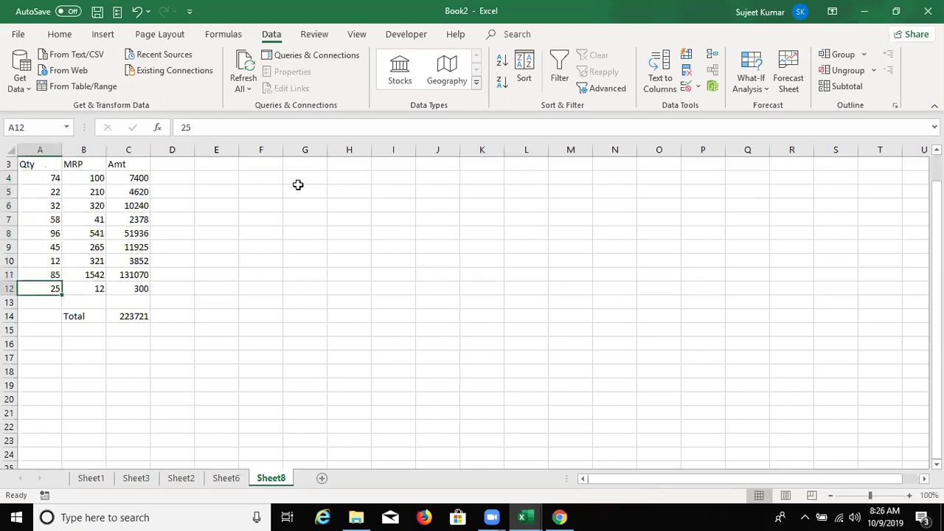
key("Up")
key("Up")
key("Up")
key("Up")
key("Up")
key("Up")
key("Up")
key("Down")
key("Down")
key("Down")
key("Down")
key("Down")
key("Down")
key("Down")
key("Right")
key("Right")
key("Down")
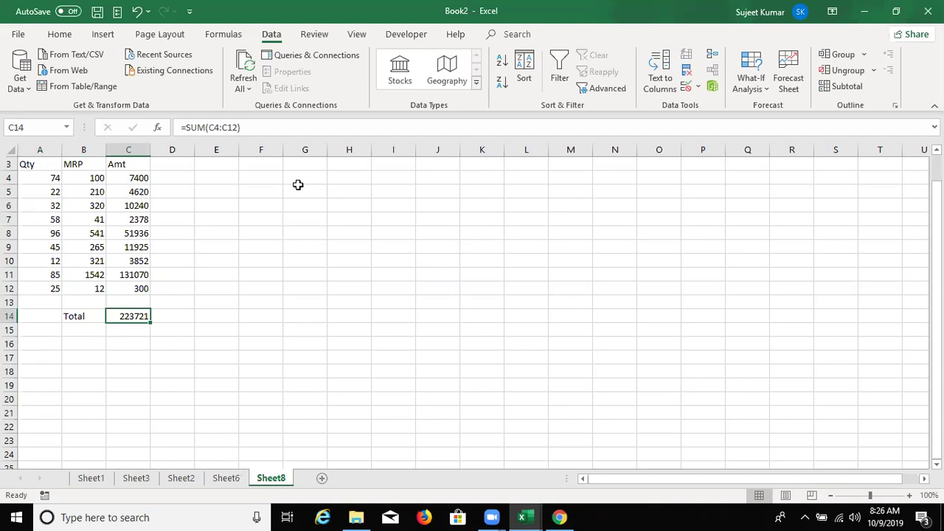
key("Left")
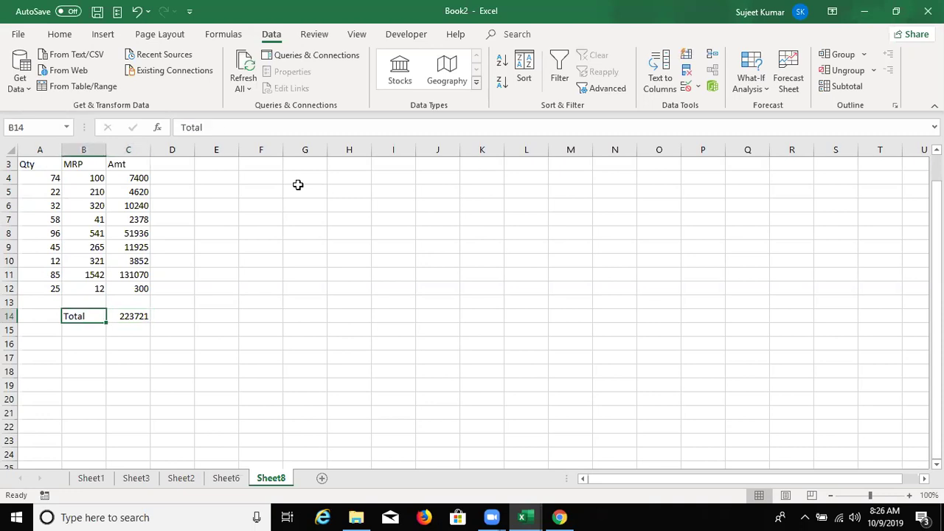
key("Up")
key("Up")
key("Up")
key("Left")
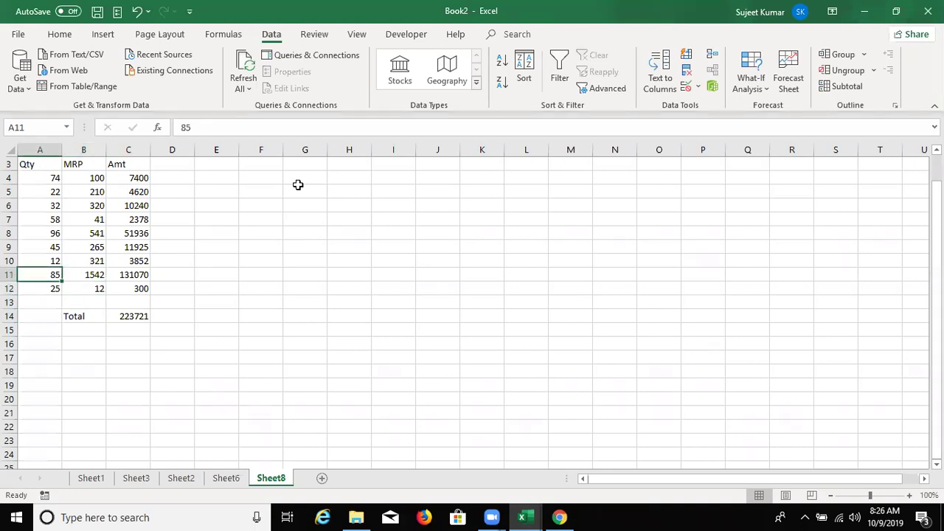
key("Up")
key("Up")
key("Up")
key("Up")
type("0")
key("Return")
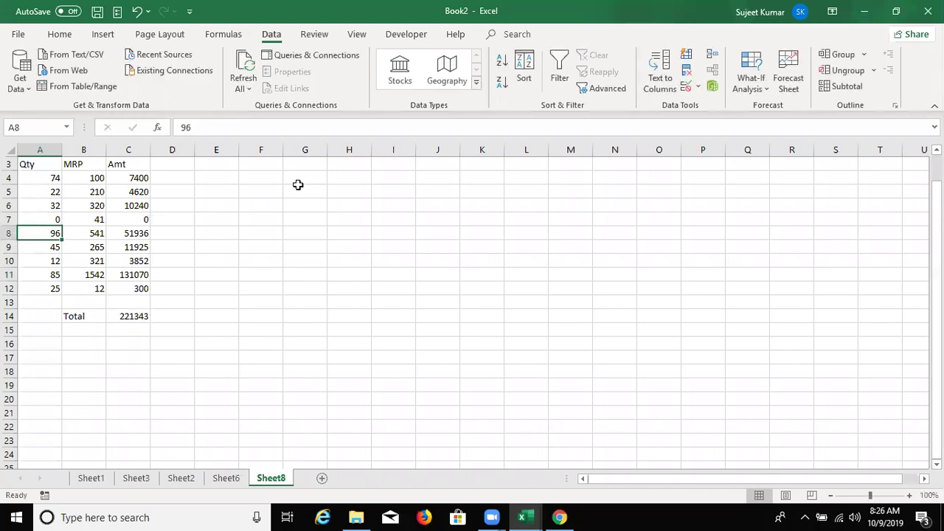
key("ctrl+z")
key("Down")
key("Down")
key("Down")
key("Down")
key("Down")
key("Down")
key("Down")
key("Right")
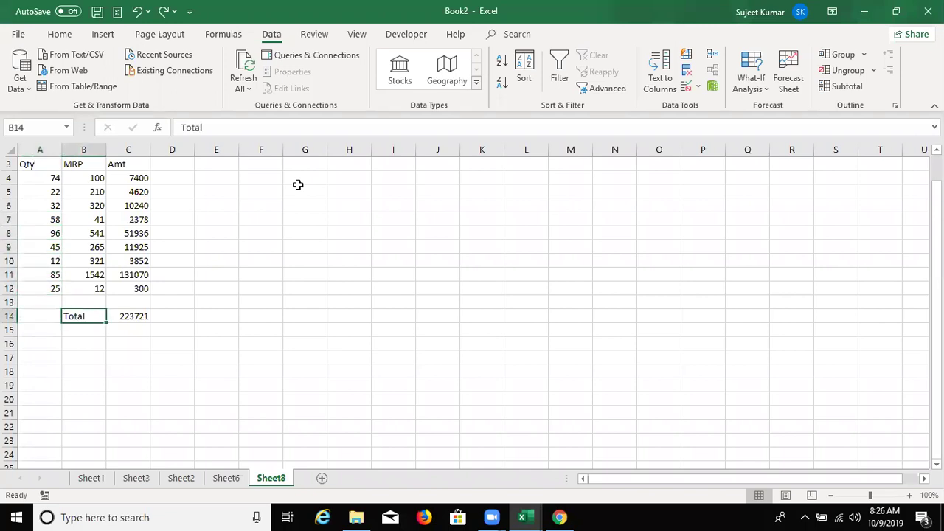
key("Right")
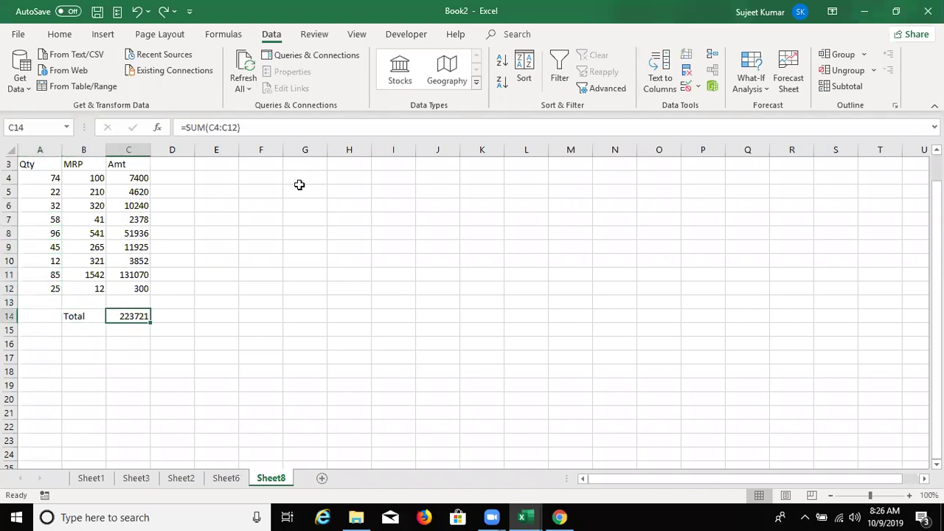
left_click(339, 190)
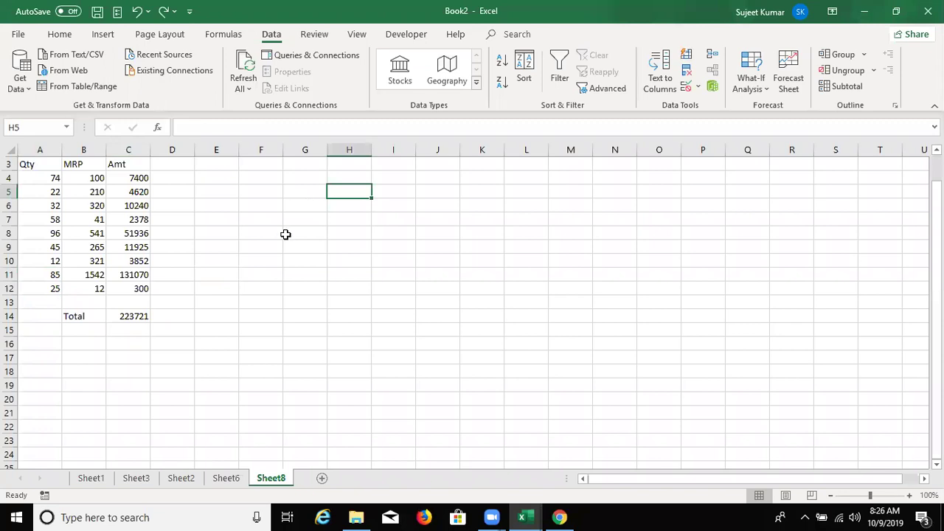
- Enable the Solver Add-in from File > Options > Excel Add-ins
left_click(16, 36)
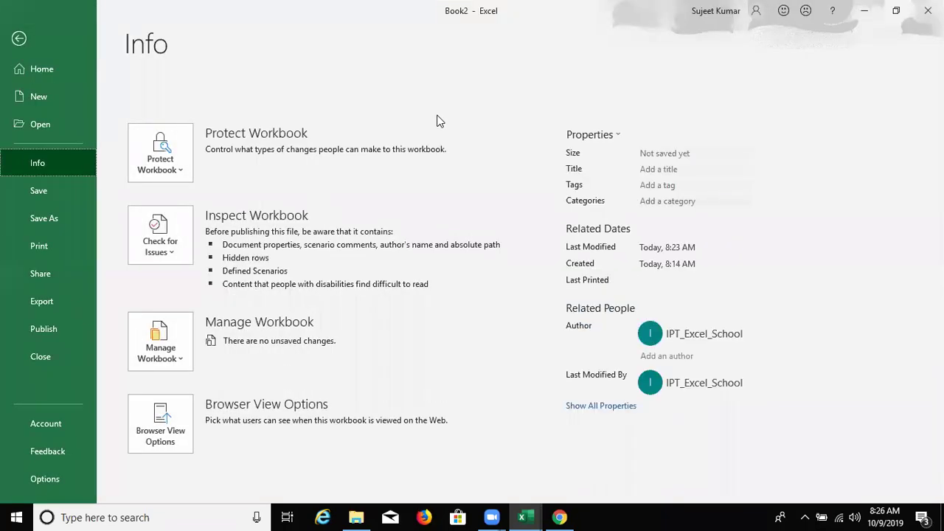
left_click(44, 479)
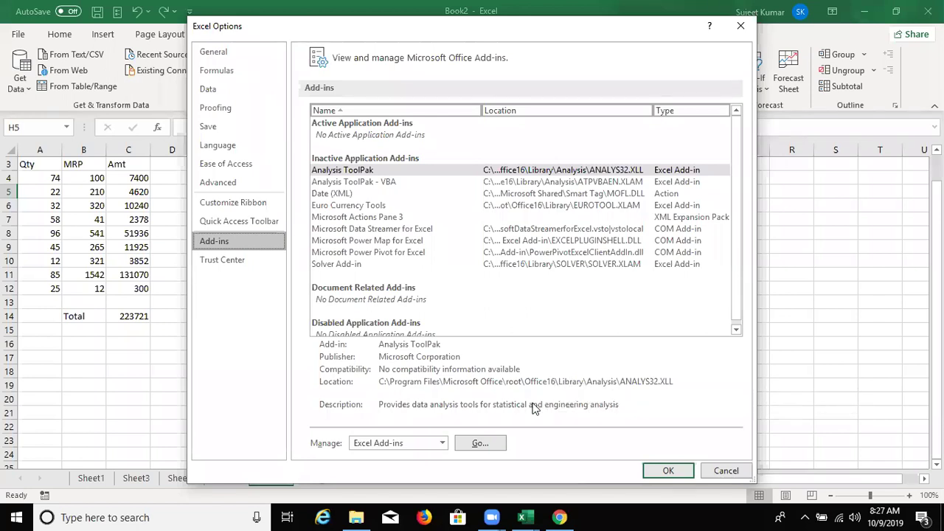
left_click(484, 441)
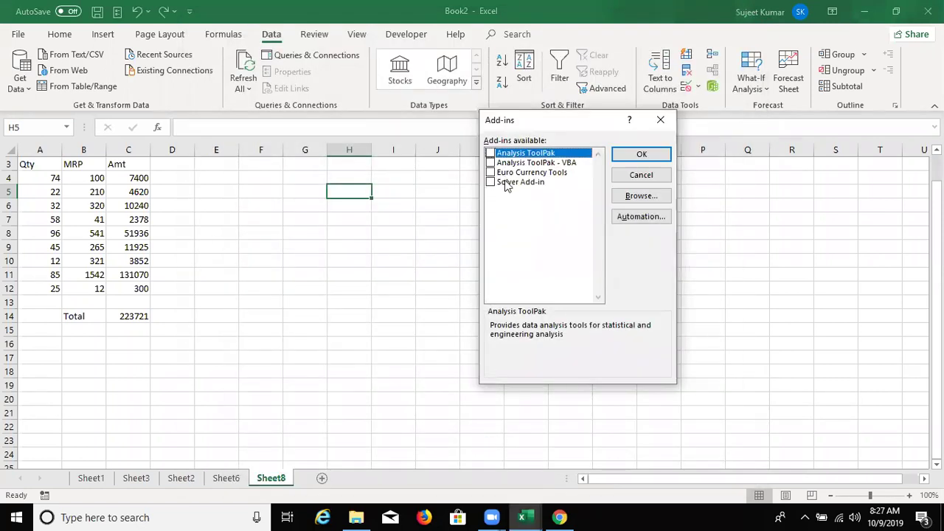
left_click(491, 182)
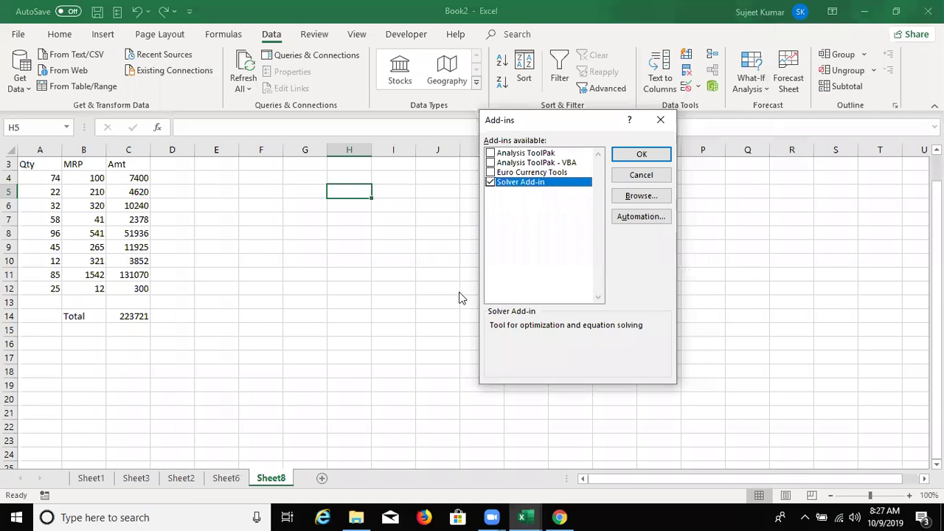
left_click(641, 154)
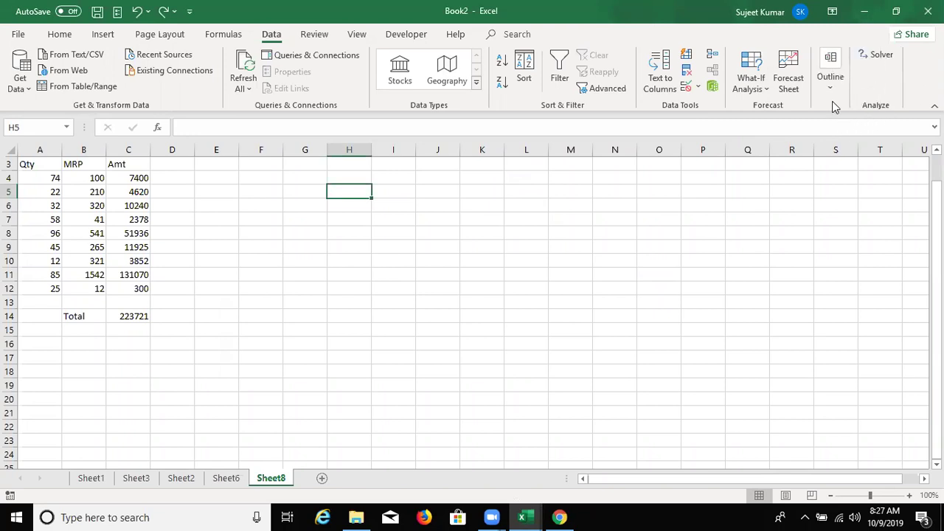
- Select C14, launch Solver, set Value Of 200000 and variable cells $A$4:$A$12
left_click(131, 315)
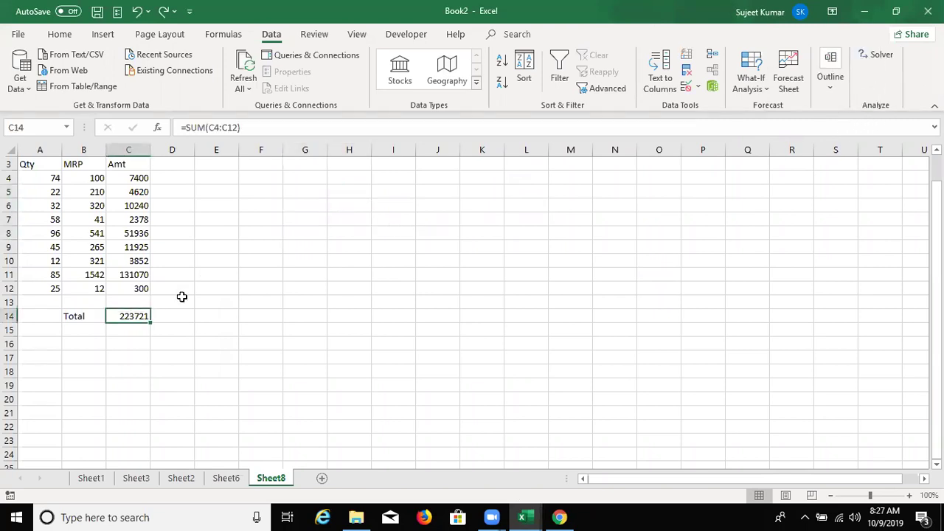
left_click(869, 55)
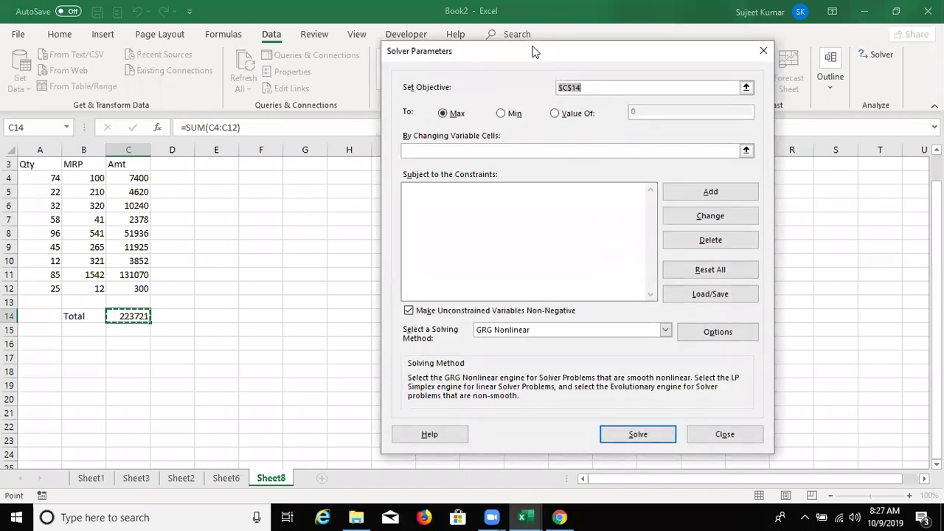
left_click_drag(535, 51, 457, 55)
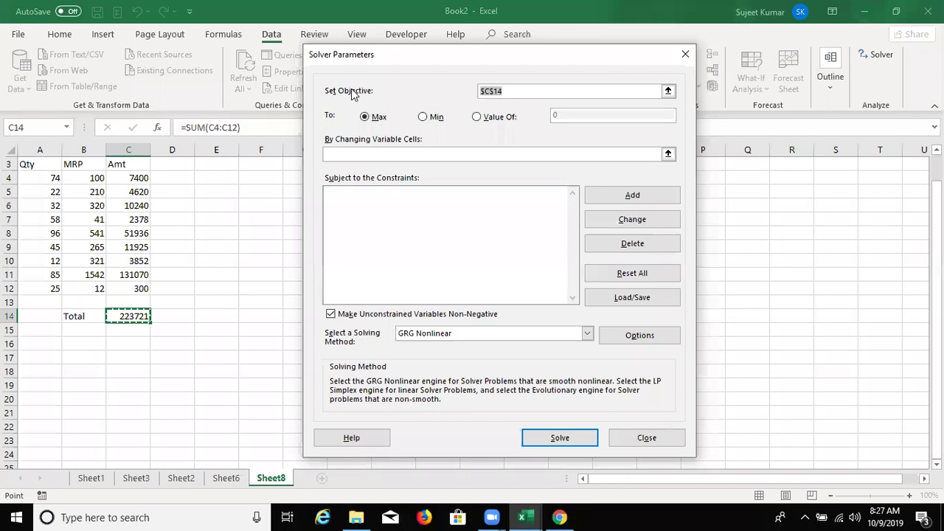
left_click(478, 117)
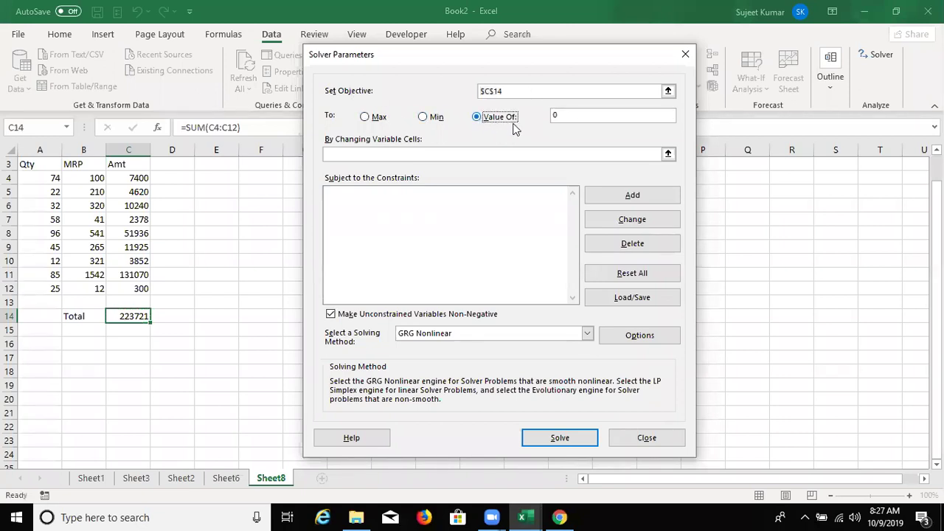
double_click(570, 115)
type("2")
key("BackSpace")
type("0")
type("0000")
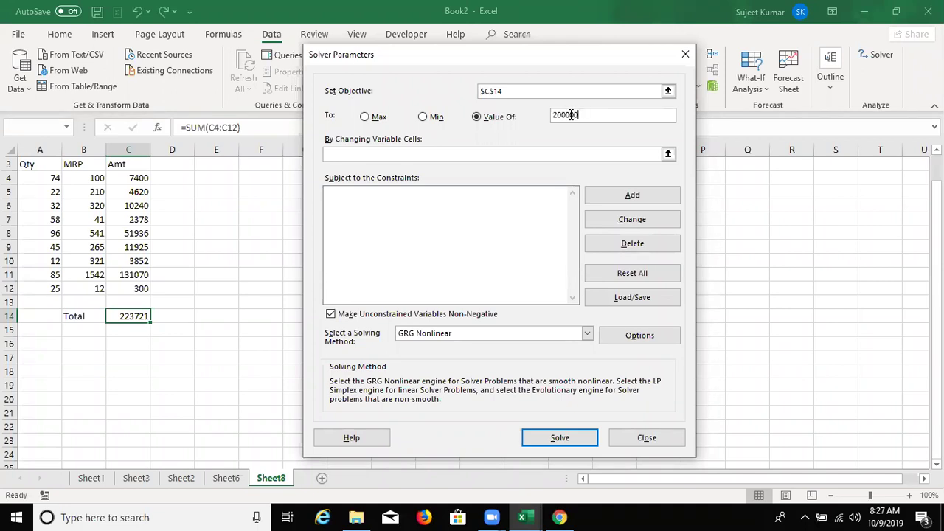
left_click(430, 154)
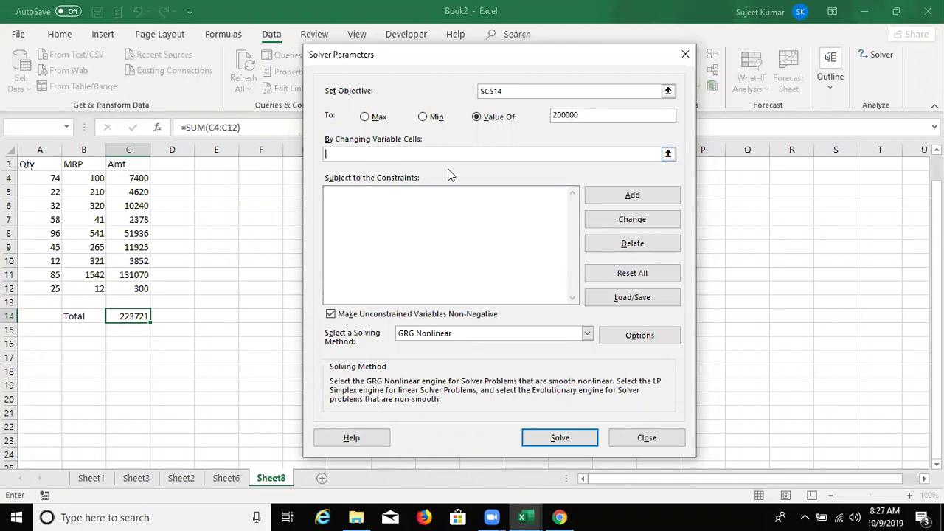
left_click_drag(46, 178, 36, 289)
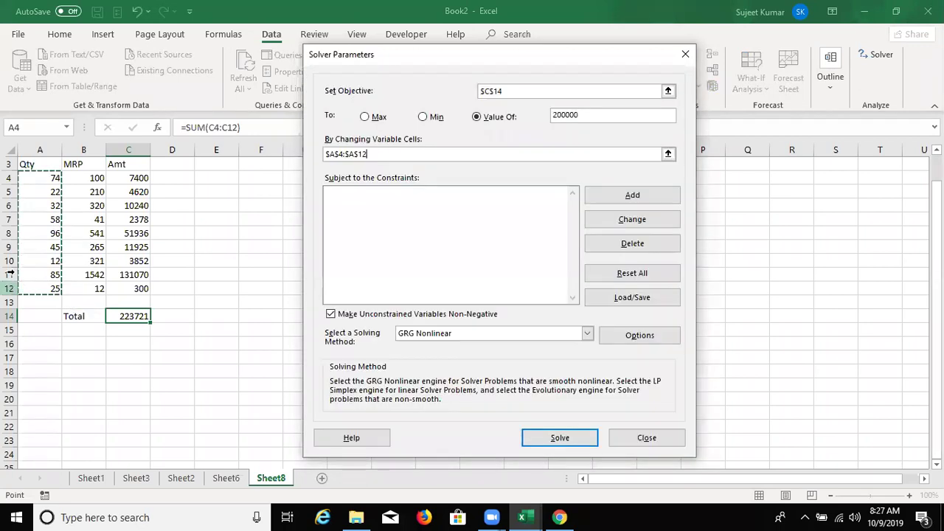
- Add an int constraint on $A$4:$A$12 so the quantities stay whole numbers
left_click(615, 193)
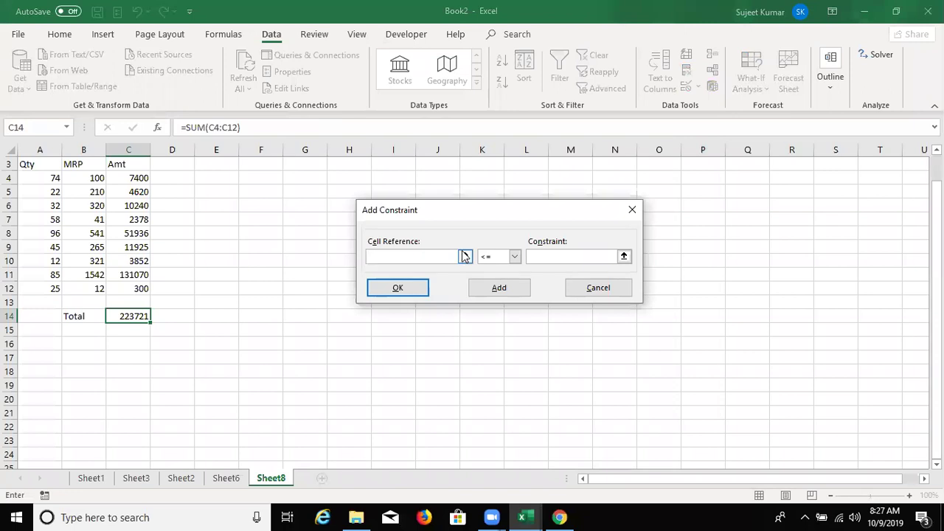
left_click_drag(31, 179, 31, 289)
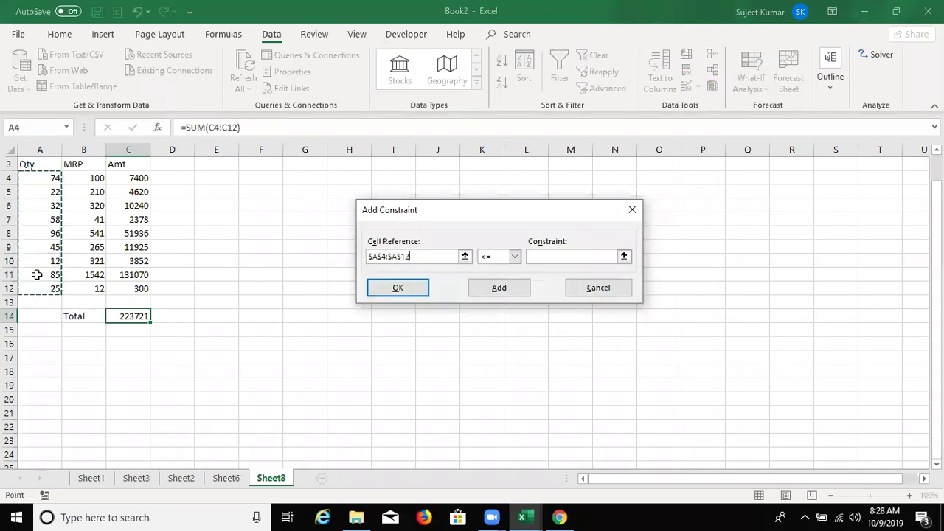
left_click(506, 258)
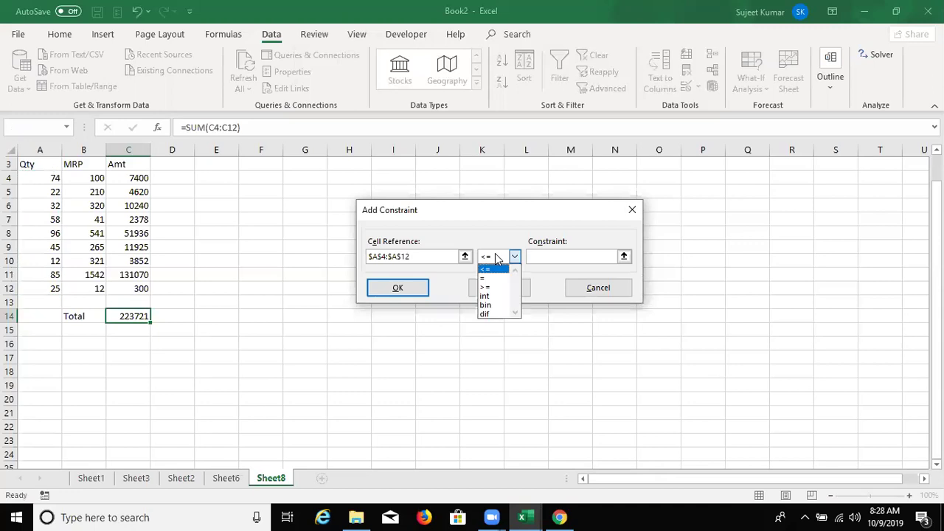
left_click(492, 296)
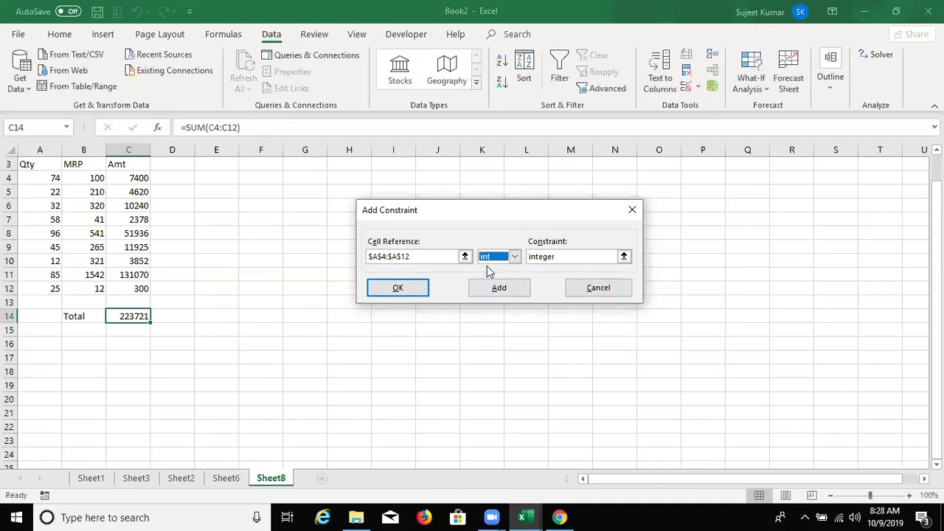
left_click(382, 296)
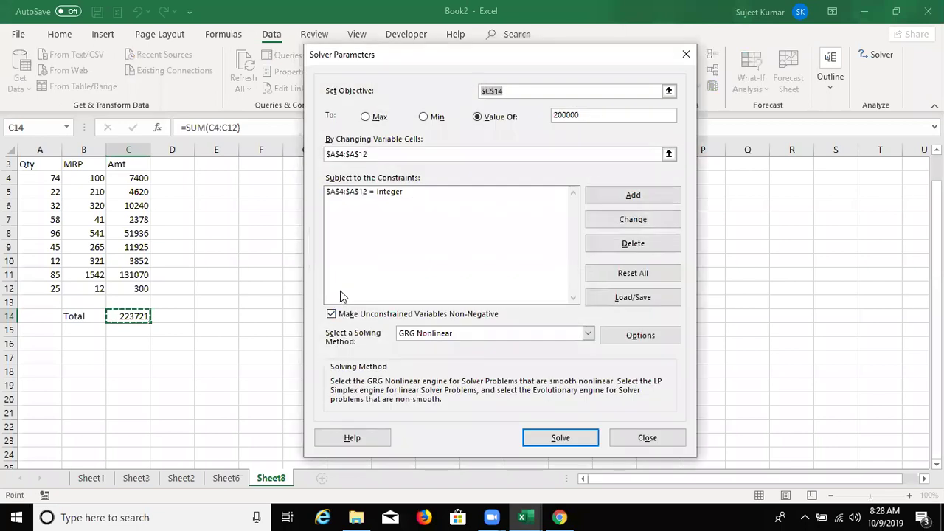
- Solve for the 200000 total and save the result as scenario 'solv'
left_click(564, 440)
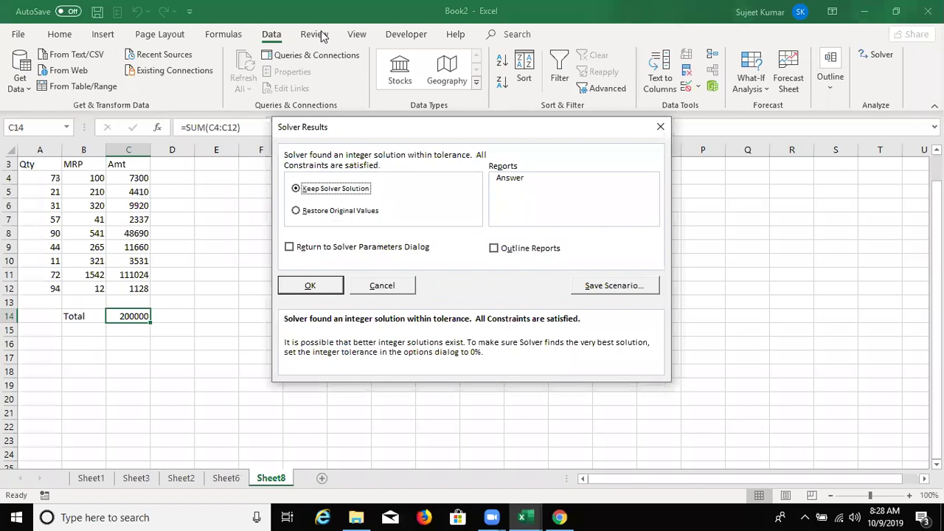
left_click(638, 290)
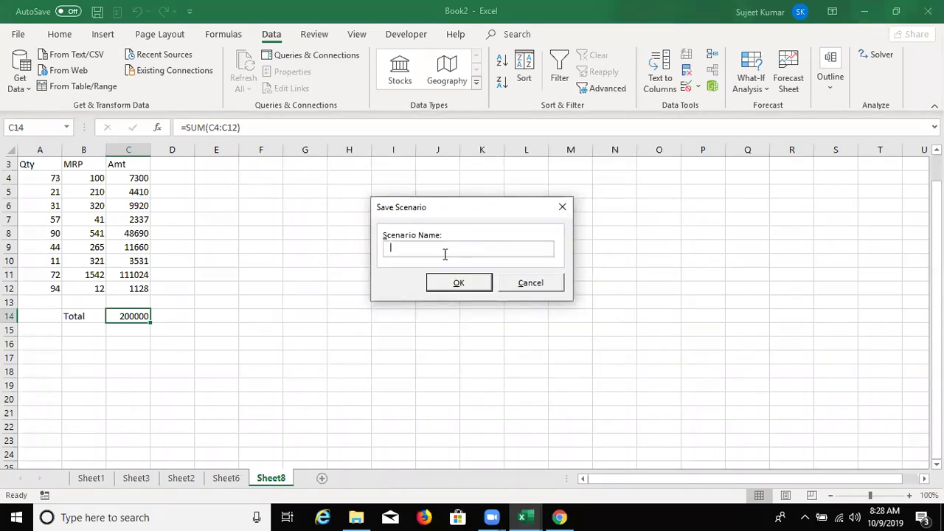
type("solv")
left_click(481, 289)
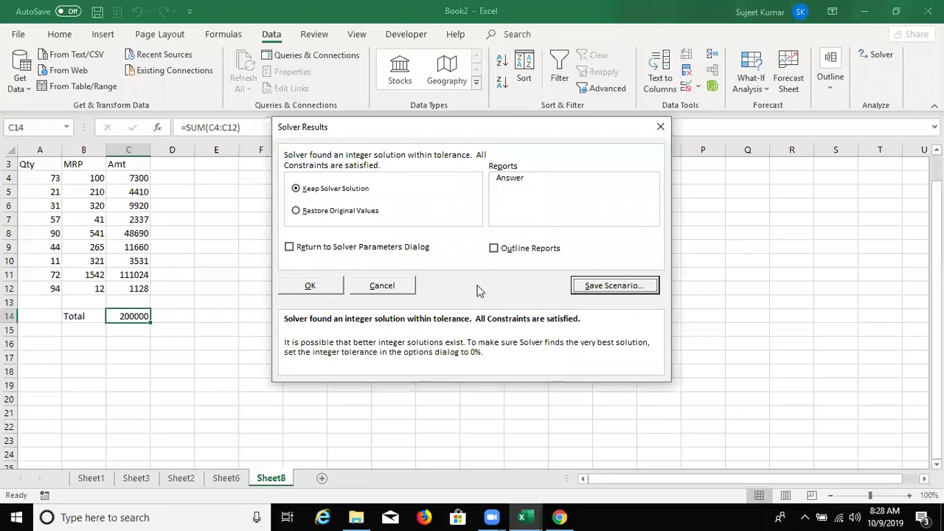
- Keep the Solver solution and bring up Scenario Manager from What-If Analysis
left_click(310, 288)
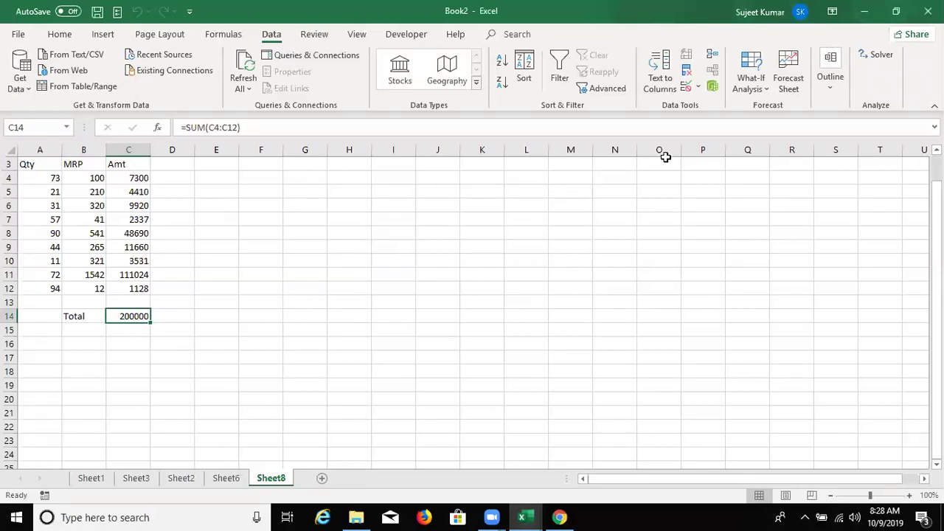
left_click(748, 93)
left_click(749, 85)
- Generate a Scenario Summary report with C14 as the result cell
left_click(786, 103)
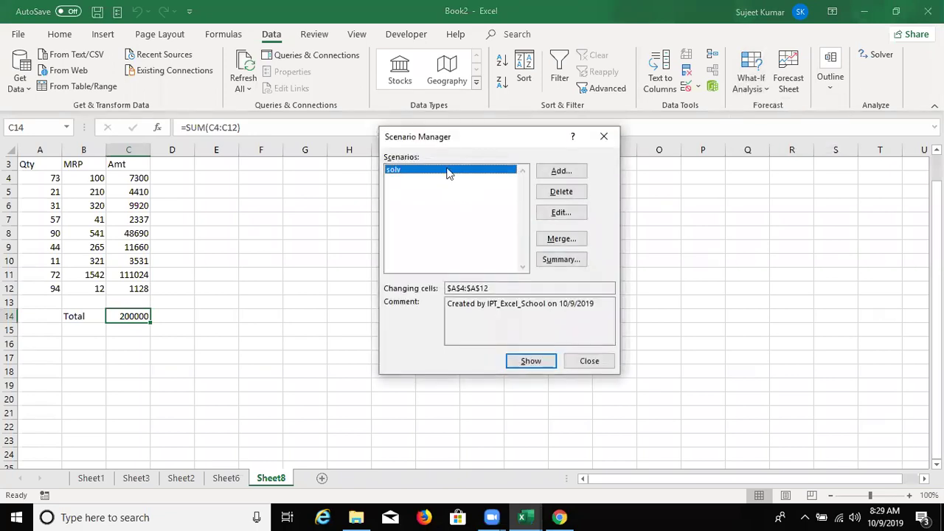
left_click(562, 262)
left_click(352, 189)
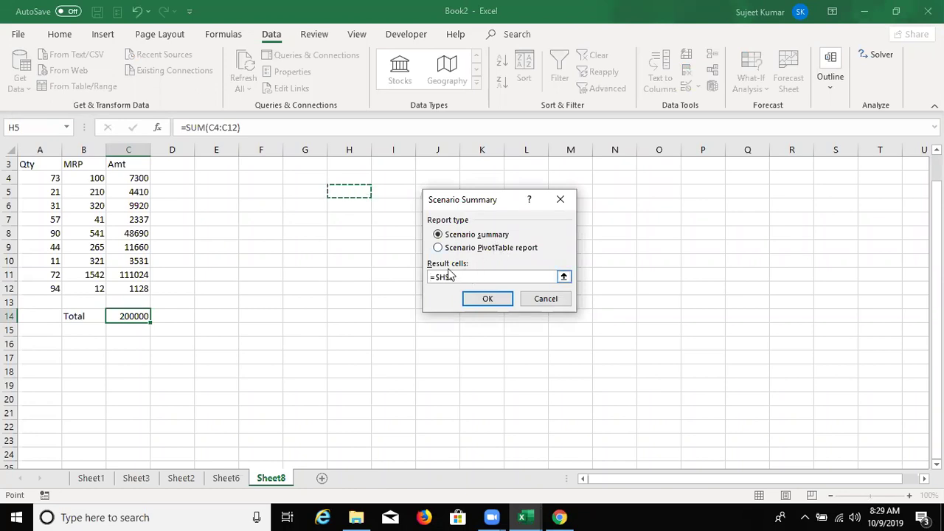
left_click(131, 316)
left_click(480, 303)
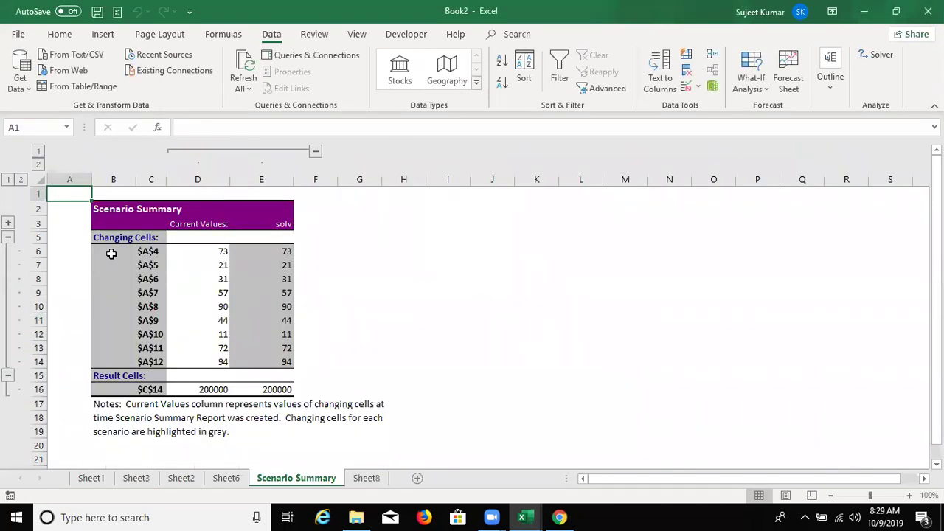
- Select the summary table down to row 15, then return to Sheet8
left_click_drag(109, 224, 317, 308)
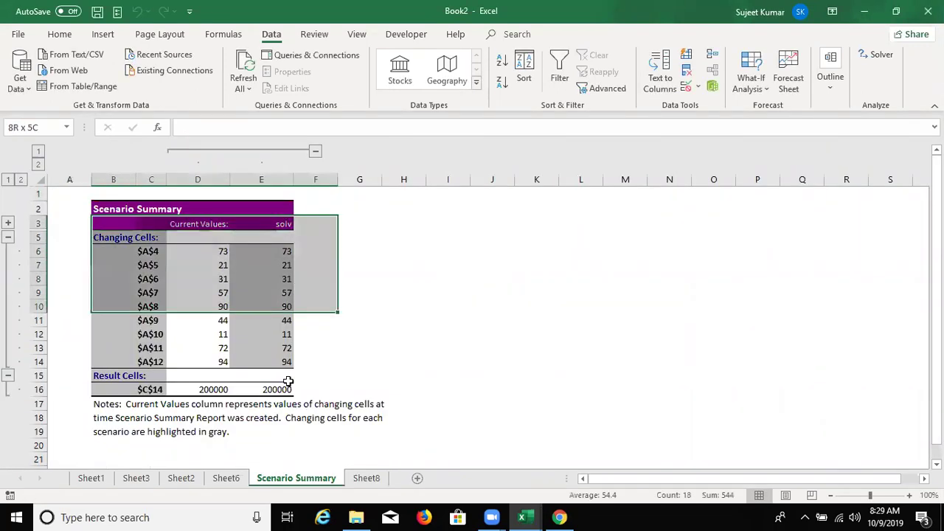
left_click_drag(287, 381, 288, 379)
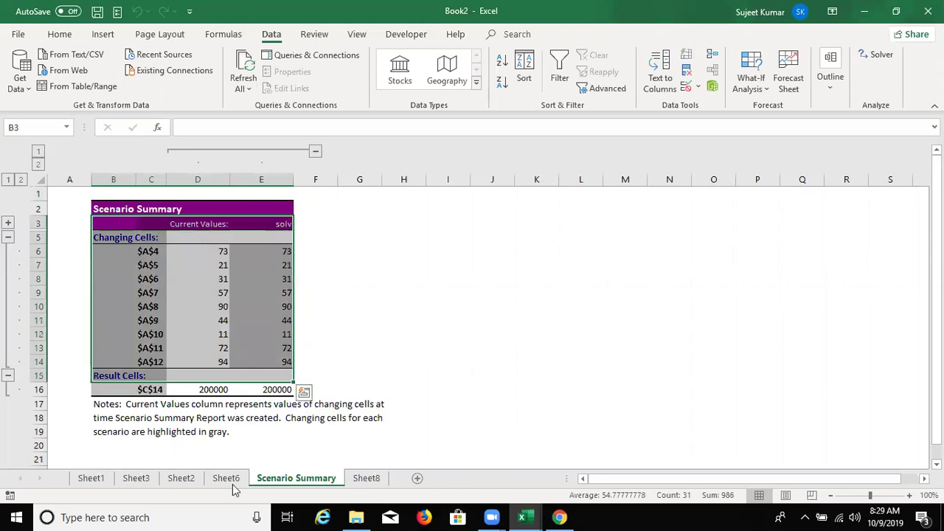
left_click(366, 480)
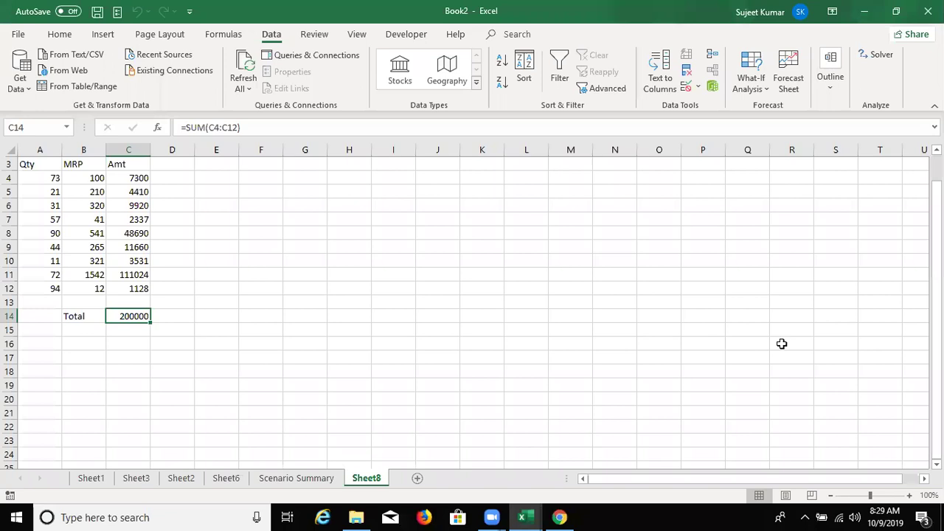
- Reopen Solver, try Min and Max objectives, keep Value Of 200000, and add a constraint
left_click(881, 57)
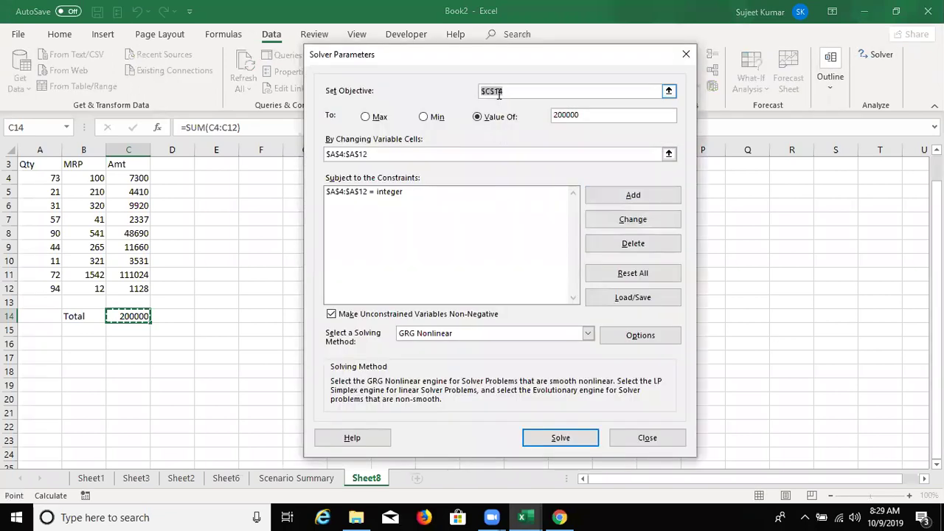
left_click(426, 120)
left_click(477, 118)
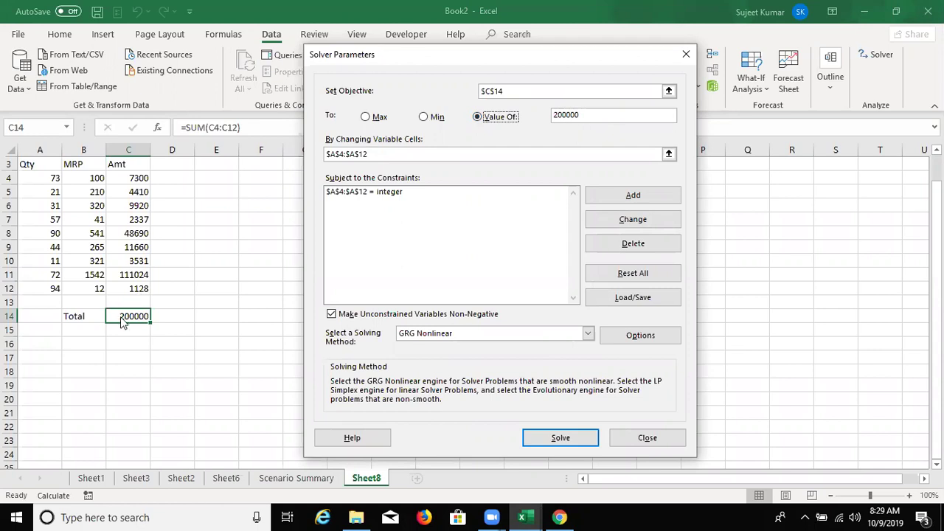
left_click(428, 119)
left_click(362, 123)
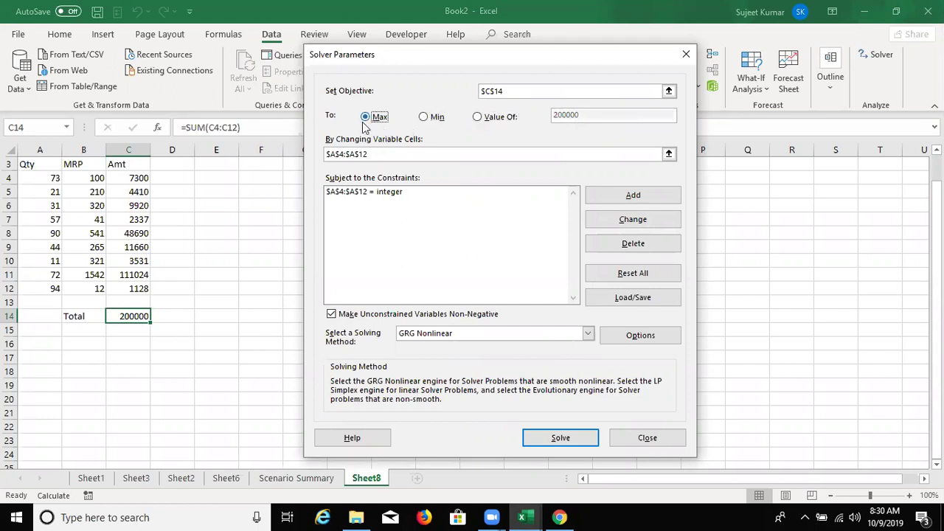
left_click(483, 122)
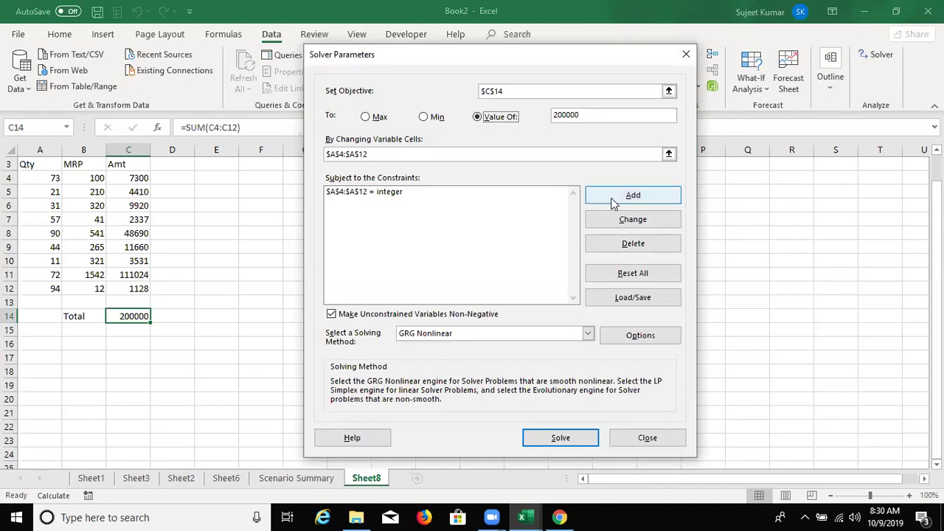
left_click(384, 194)
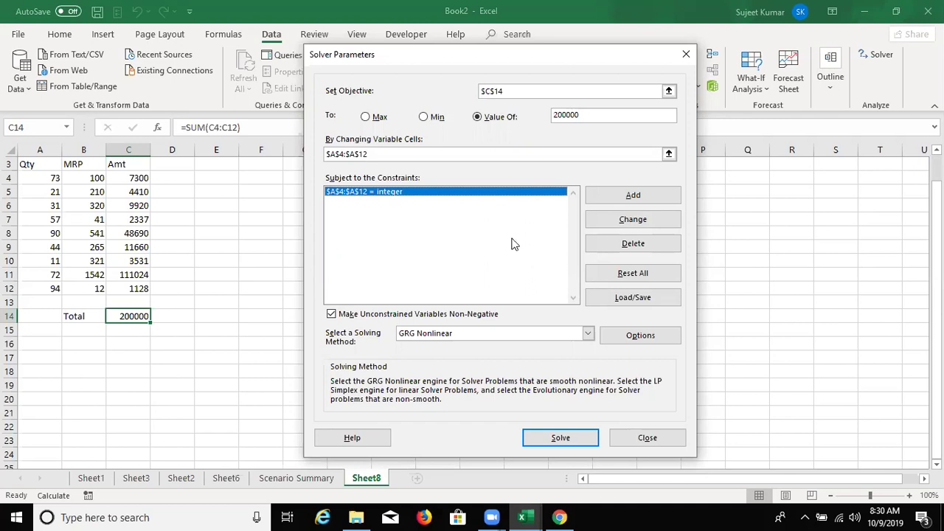
left_click(647, 202)
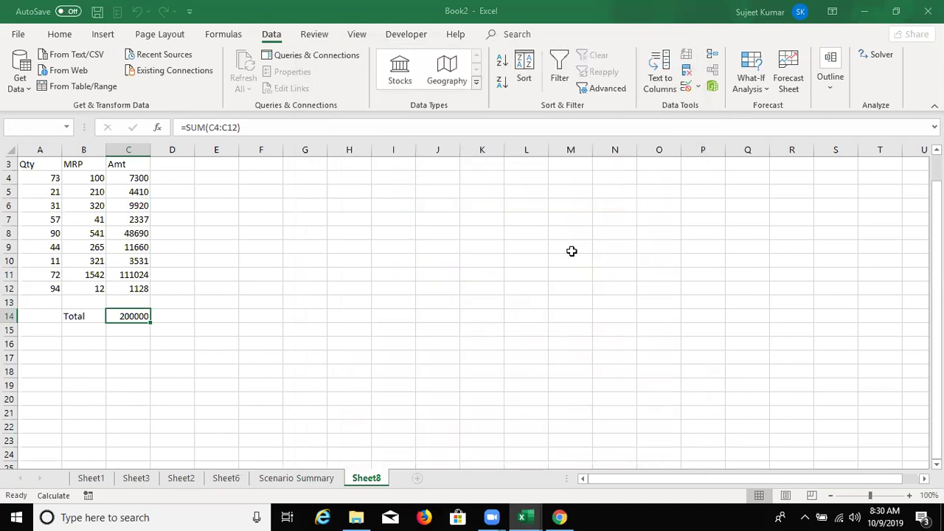
- Add a Solver constraint requiring the MRP cells $B$4:$B$12 to be <= 2000
left_click(51, 177)
left_click_drag(41, 260, 42, 289)
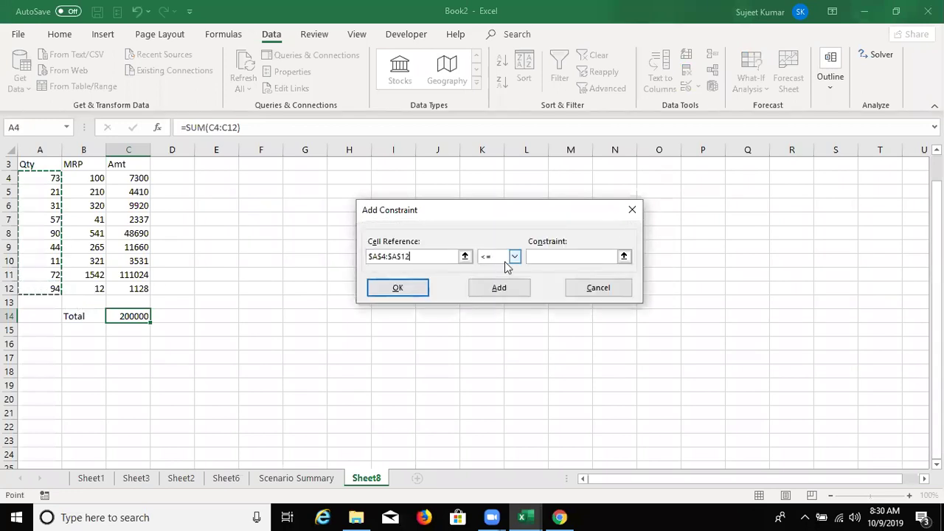
left_click(514, 257)
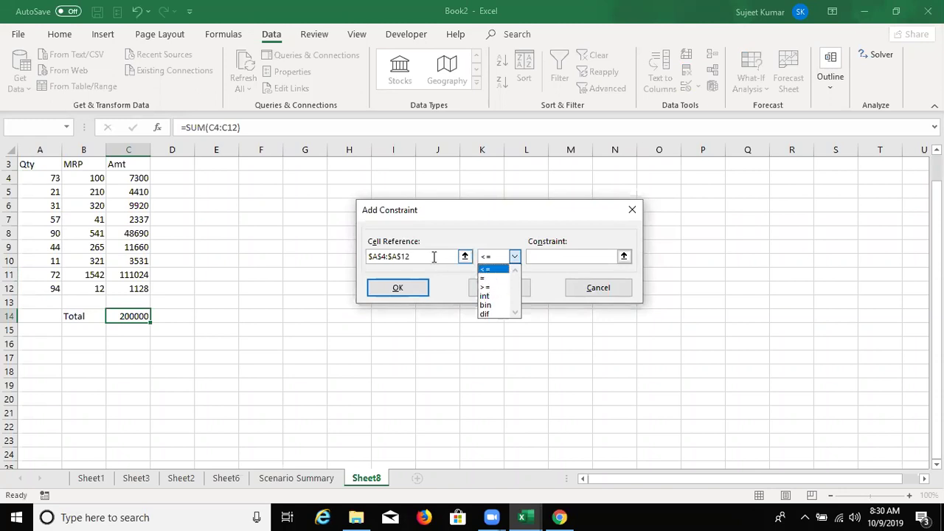
left_click(410, 256)
double_click(402, 256)
key("shift+Home")
key("BackSpace")
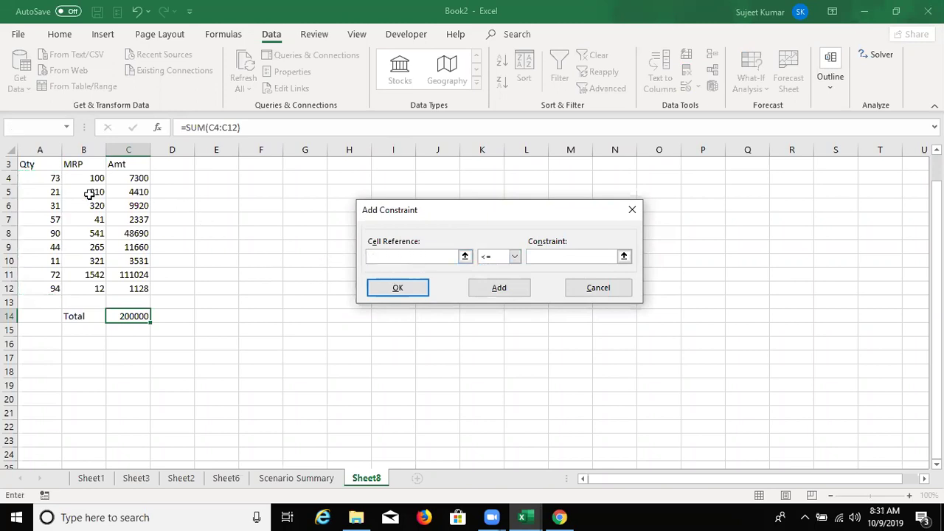
left_click_drag(79, 181, 70, 283)
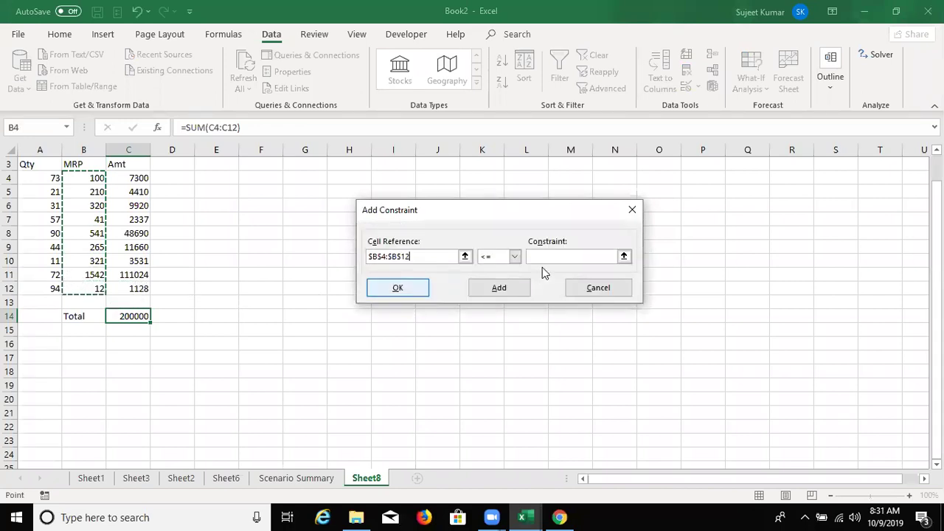
left_click(563, 256)
type("000")
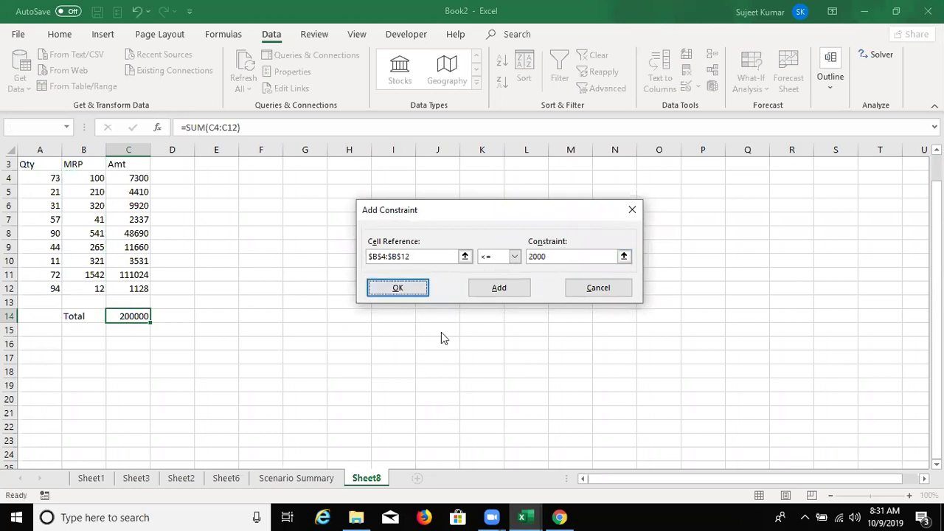
key("Return")
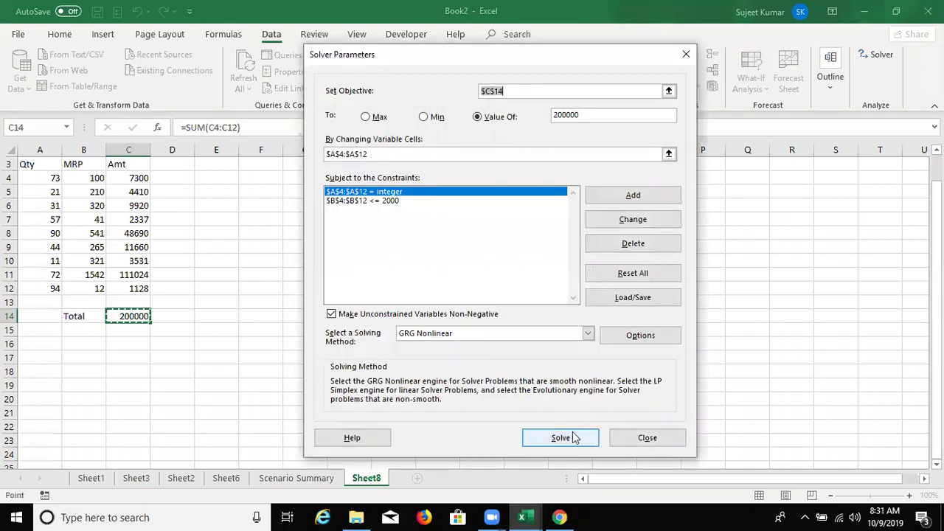
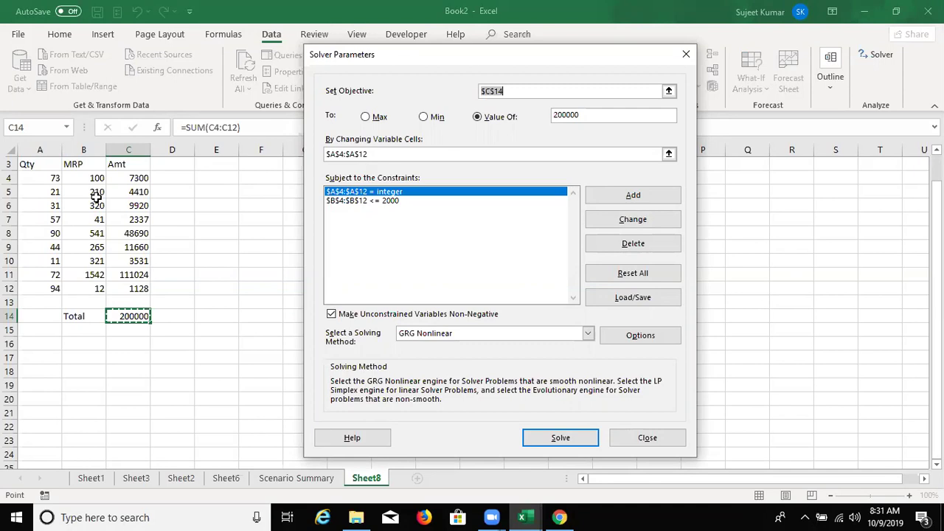
- Close the Solver Parameters dialog without solving and add a new blank Sheet10
left_click(681, 66)
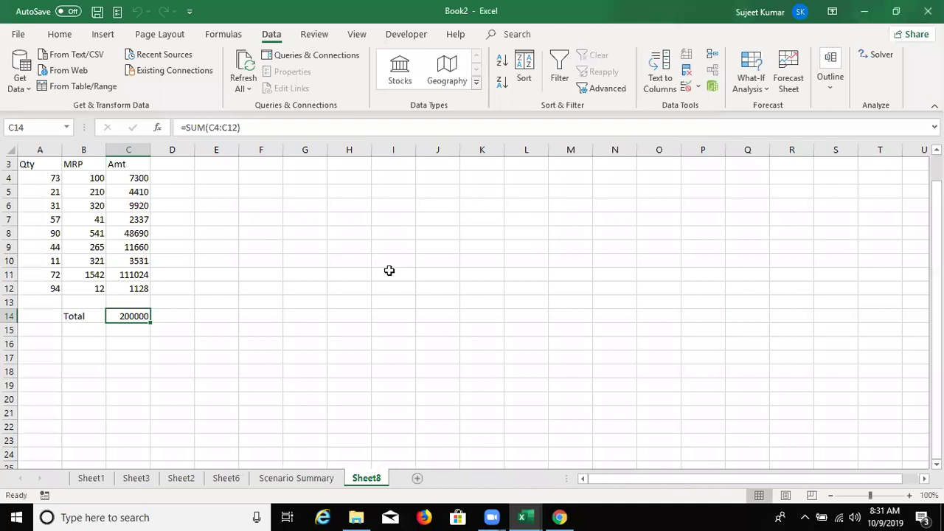
left_click(383, 263)
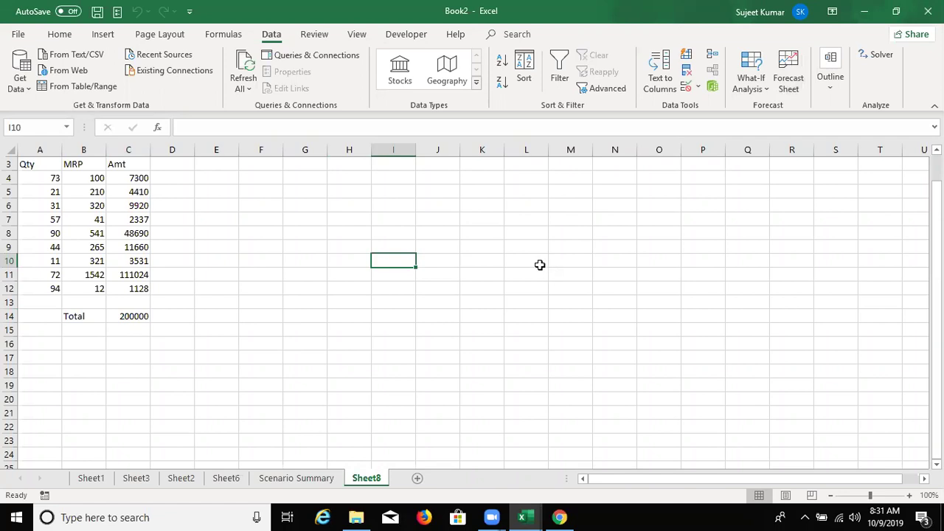
left_click(416, 479)
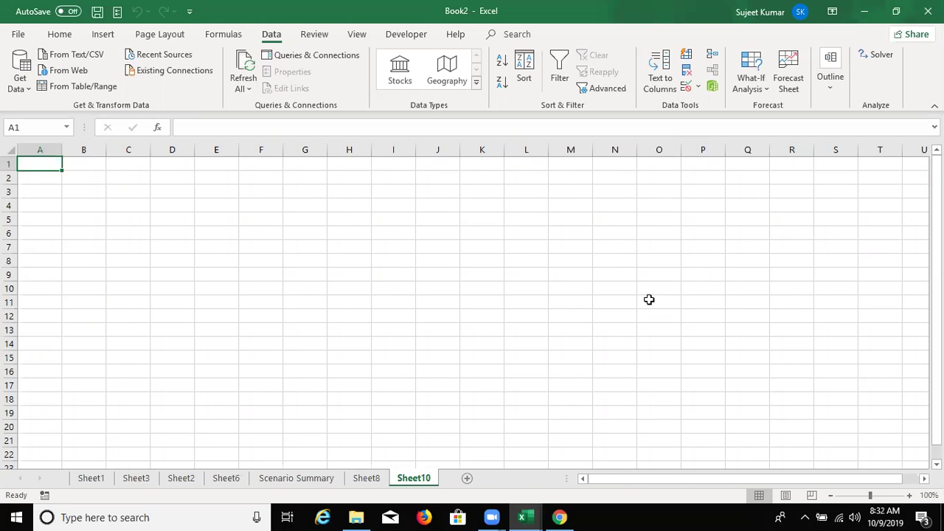
- Enter the Month header in A1 and the first month numbers down column A
type("Month")
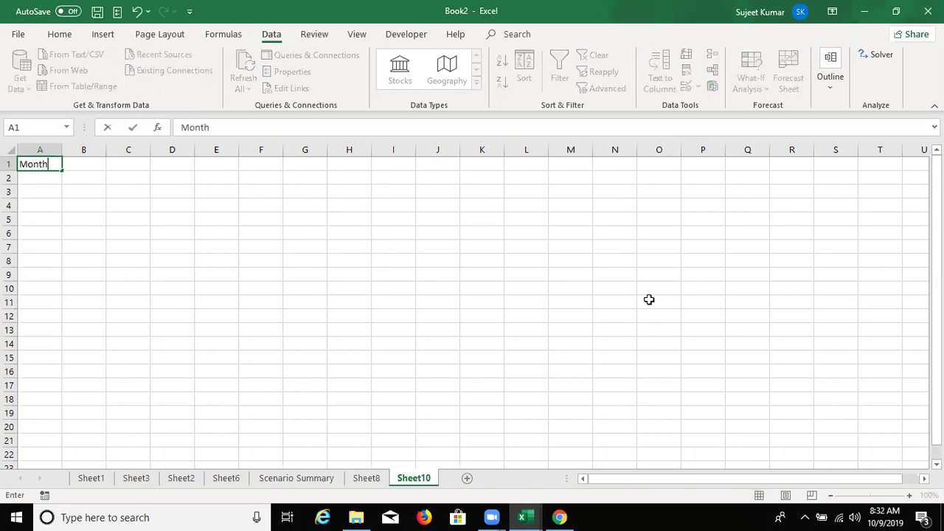
key("Return")
type("1")
key("Return")
type("2")
key("Return")
type("3 4 5 6")
key("Return")
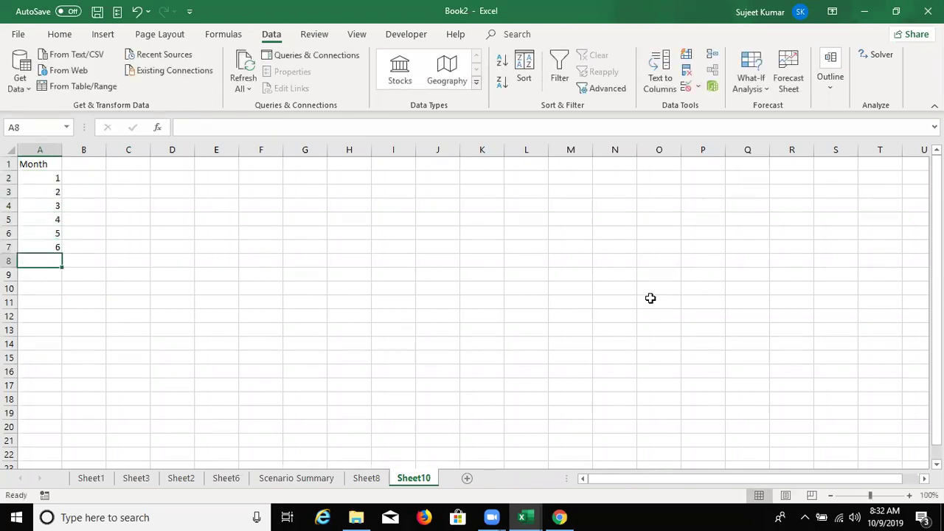
type("6 7")
key("Return")
- Correct months 7 and 8 and finish the list through 12 in A13
key("Up")
key("Up")
key("Up")
key("Up")
key("Up")
key("Up")
key("Up")
key("Up")
key("Down")
key("Down")
key("Down")
key("Down")
key("Down")
key("Down")
type("7")
key("Return")
key("BackSpace")
type("8")
key("Return")
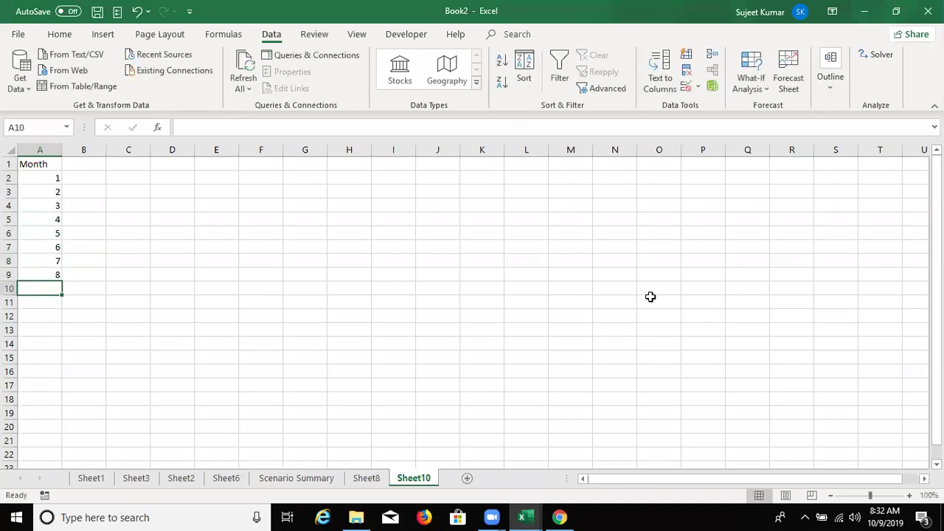
type("9")
key("Return")
type("10")
key("Return")
type("11")
key("Return")
type("12")
key("Return")
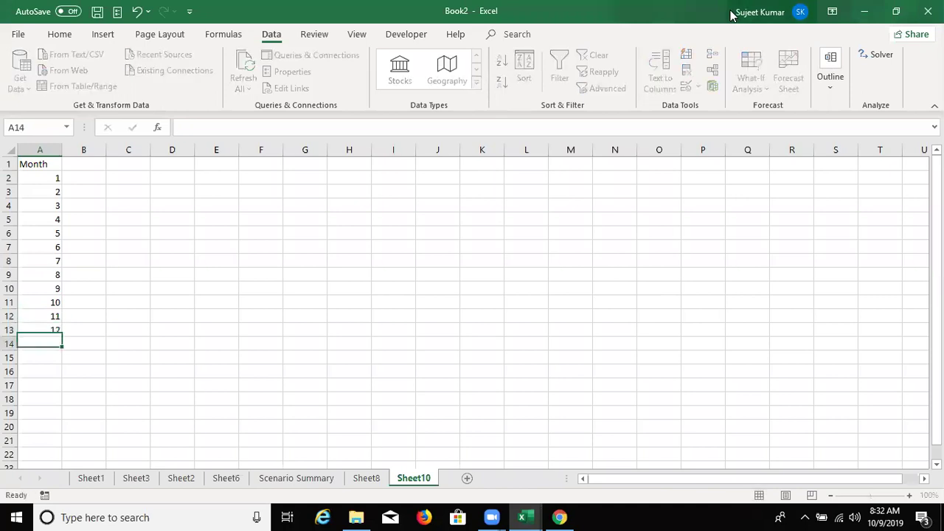
key("ctrl+Up")
key("ctrl+Up")
- Head column B 'Income' and enter =RANDBETWEEN(1000,5000) in B2
key("Right")
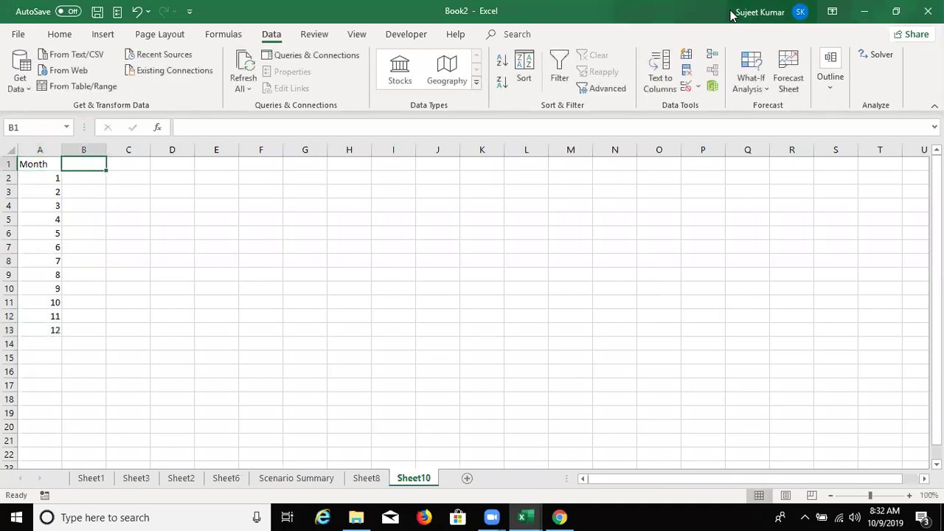
type("Income")
key("Return")
type("=")
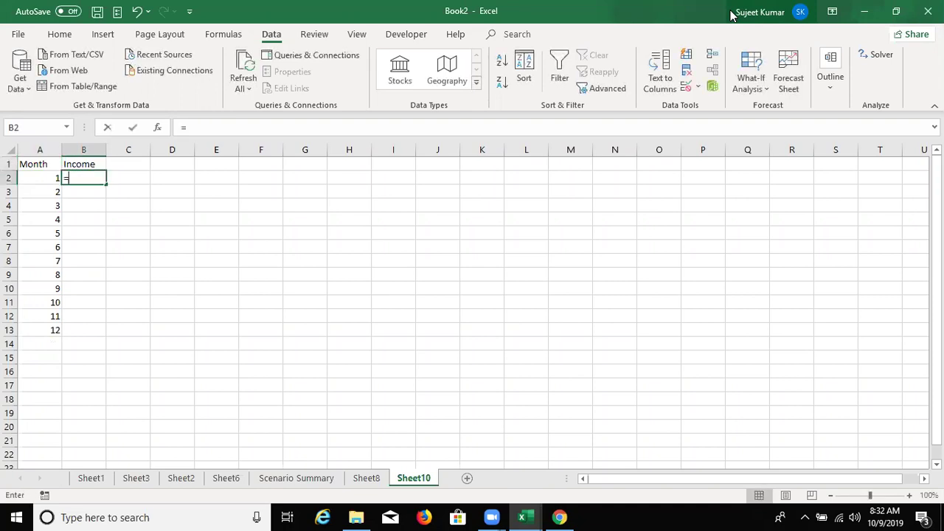
type("ra")
key("Down")
key("Down")
key("Tab")
type("100")
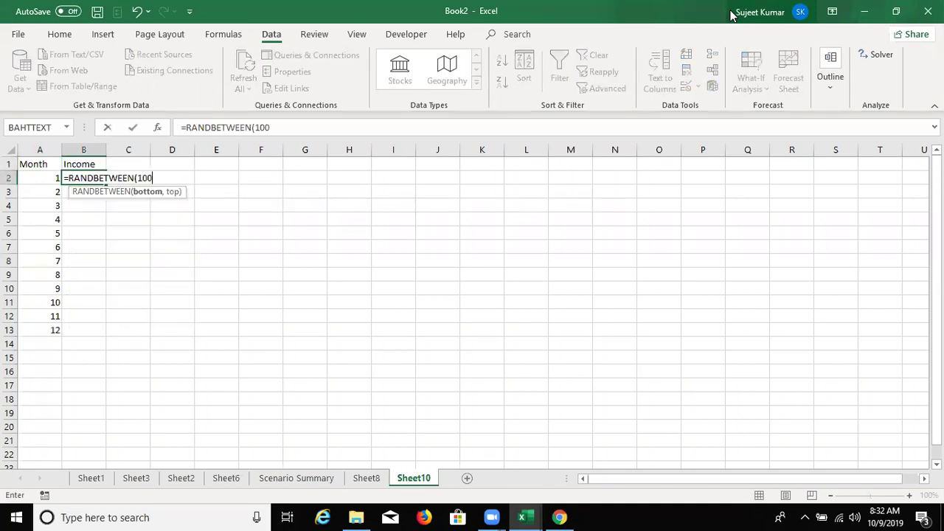
type(",")
key("BackSpace")
type(",5000")
key("Return")
- Fill the random formula down to B10 and paste it back as fixed values
key("Left")
key("ctrl+Down")
key("Right")
key("Up")
key("Up")
key("Up")
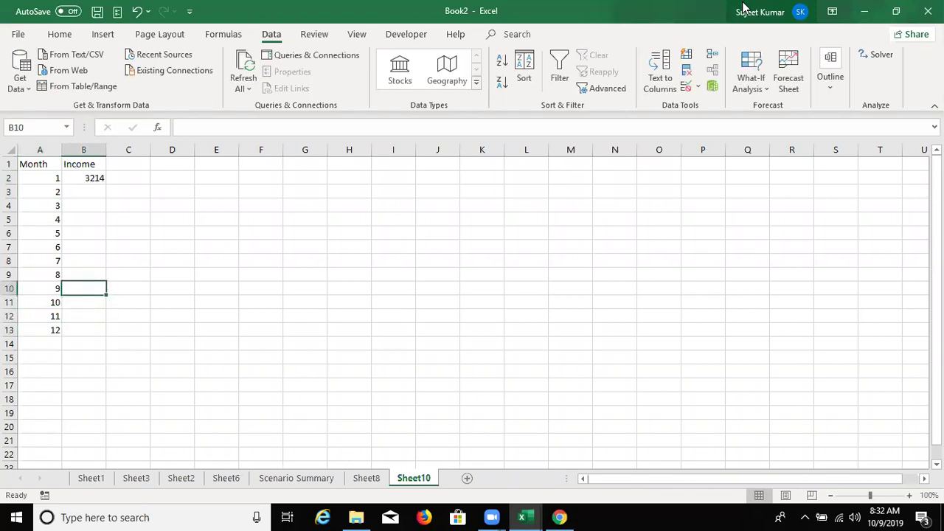
key("ctrl+shift+Up")
key("ctrl+d")
key("ctrl+c")
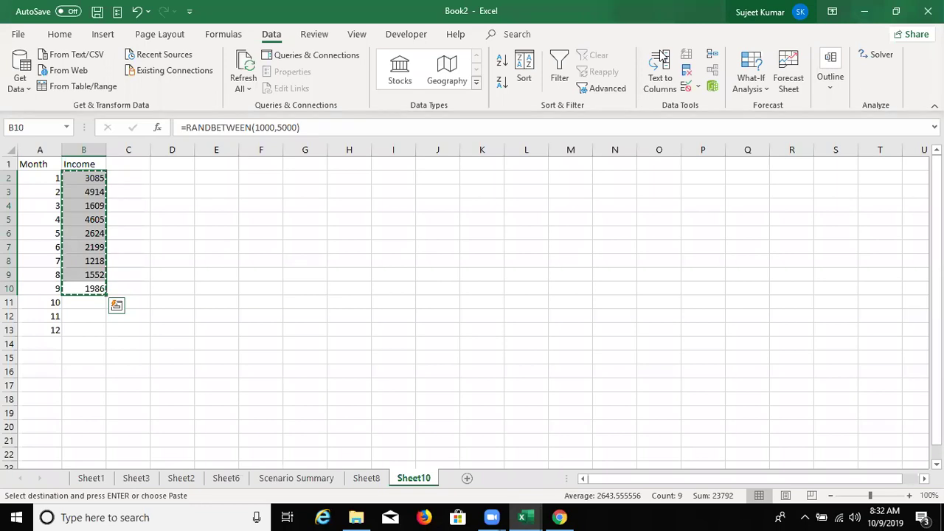
left_click(61, 35)
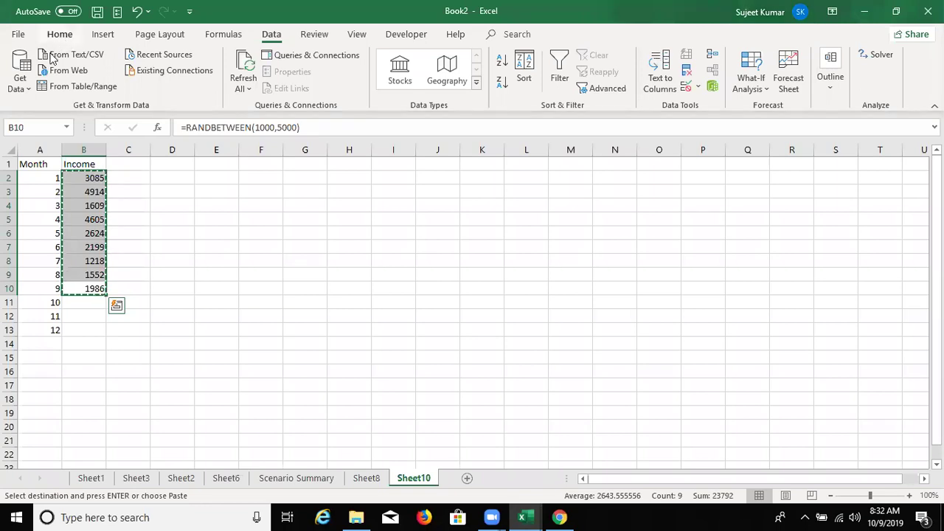
left_click(21, 90)
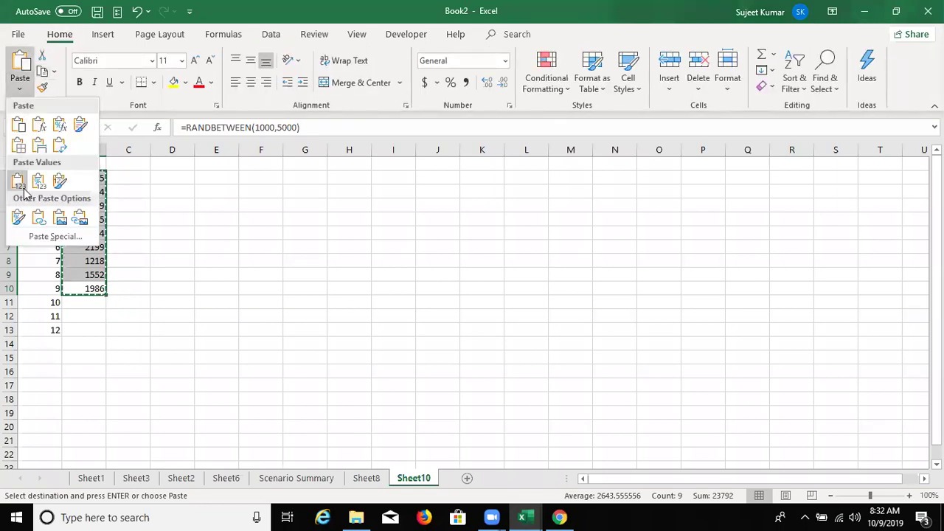
left_click(19, 183)
key("Escape")
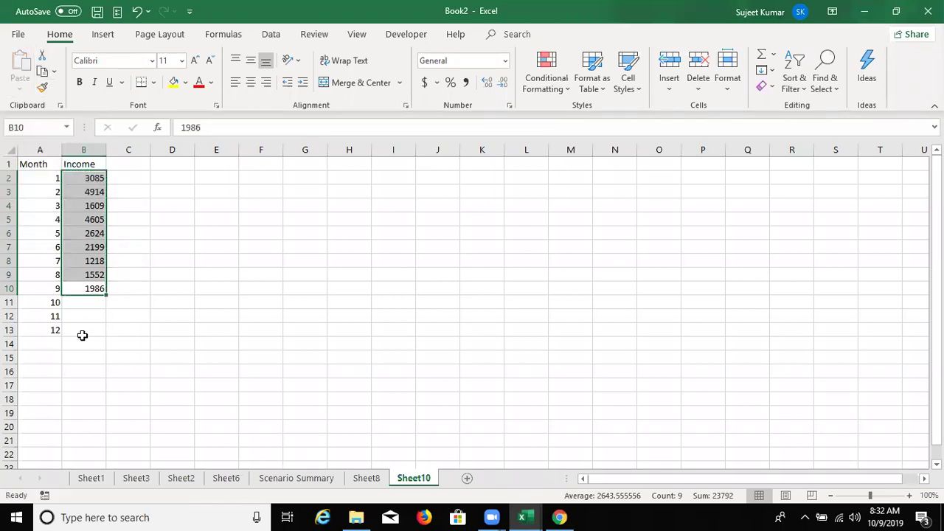
- Select the Month/Income data for months 1–9 and check the empty cells B11:B13
left_click(78, 331)
left_click_drag(85, 292, 51, 155)
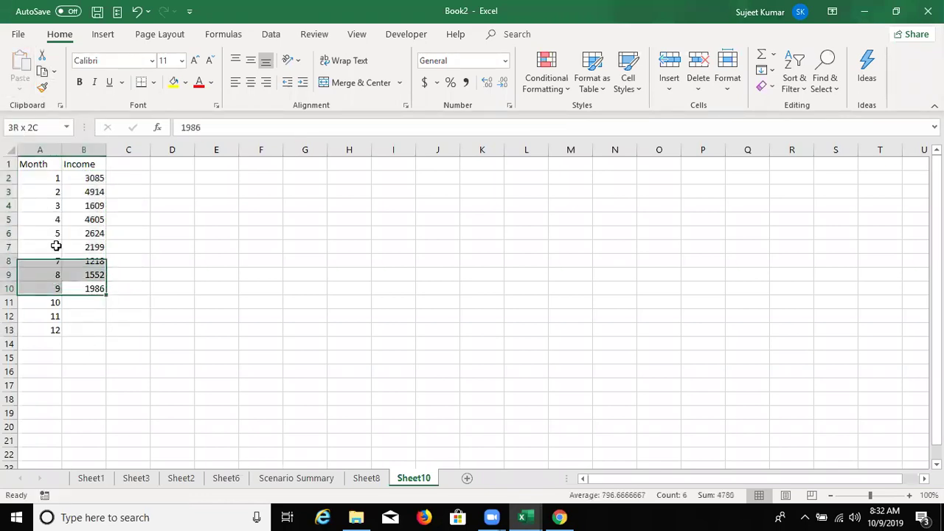
left_click(89, 302)
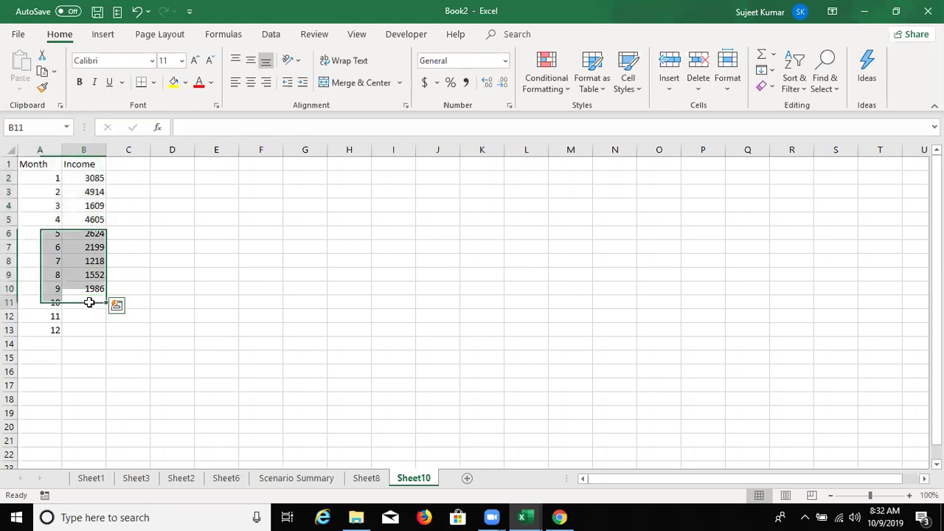
left_click(81, 315)
left_click(81, 331)
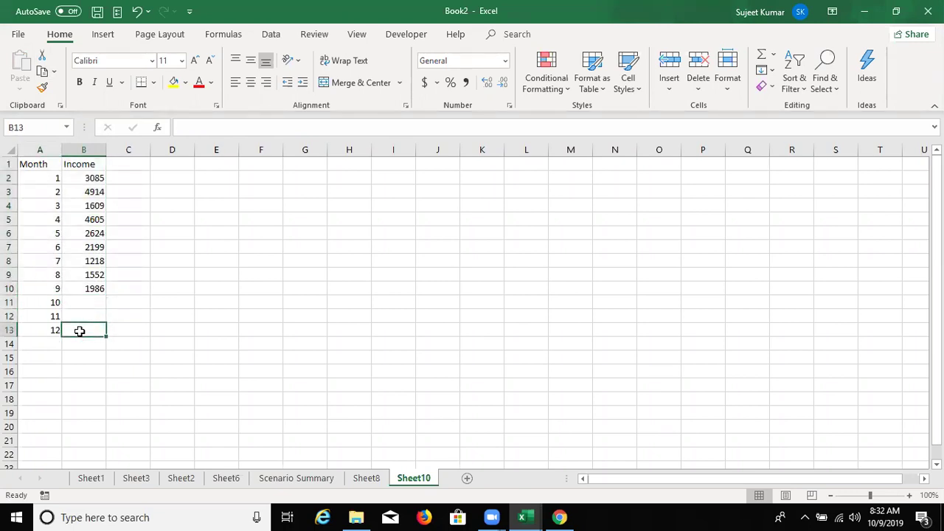
left_click_drag(87, 304, 84, 325)
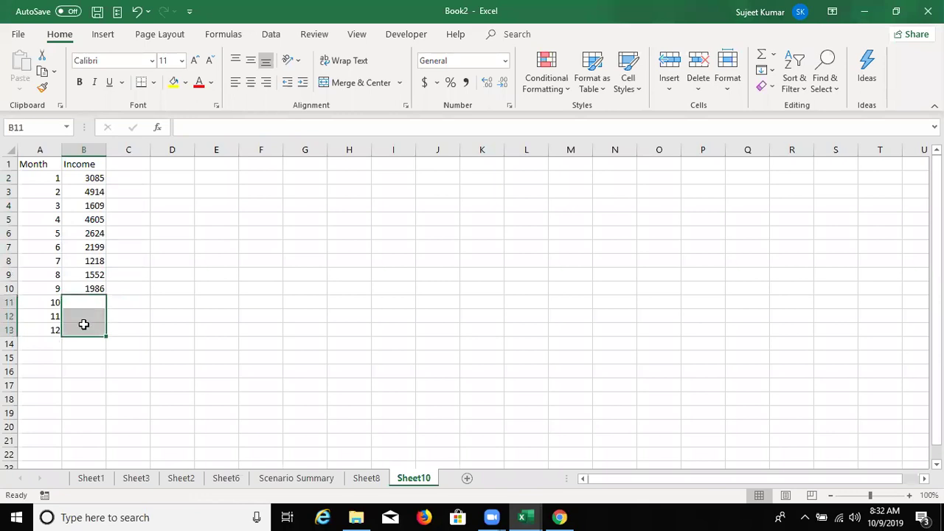
left_click(46, 164)
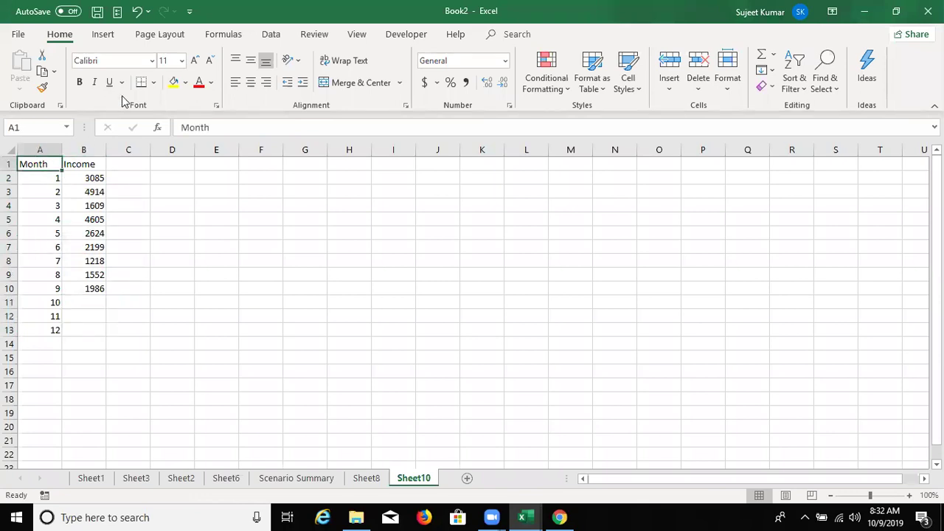
- Create a Forecast Sheet from the Month/Income data and dismiss the tip
left_click(269, 35)
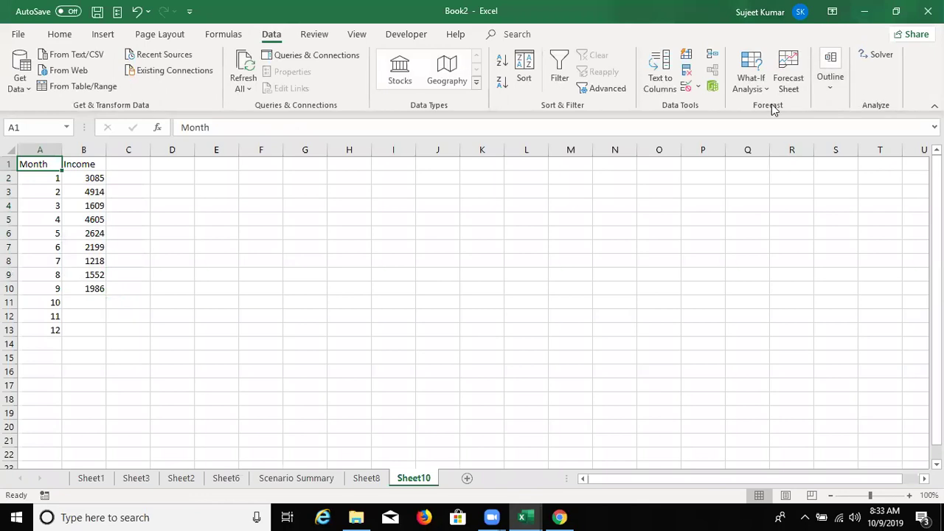
left_click(783, 85)
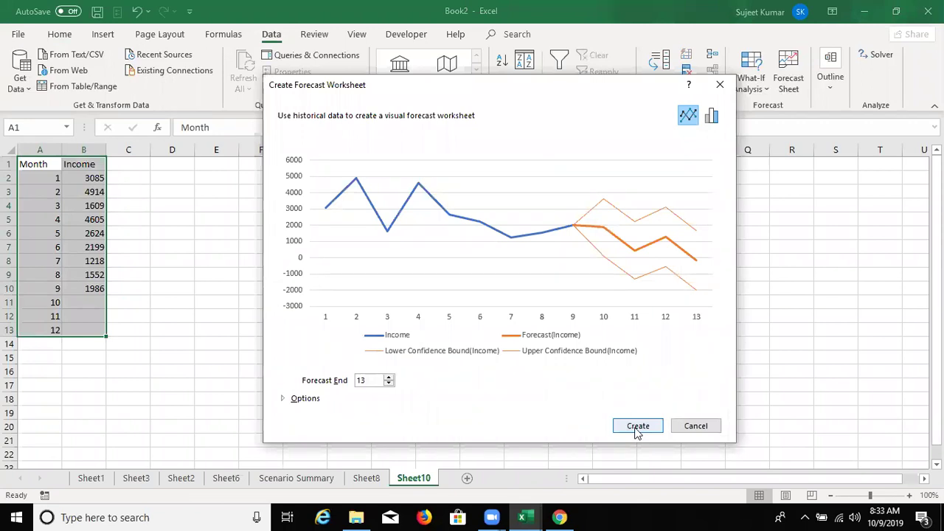
left_click(638, 431)
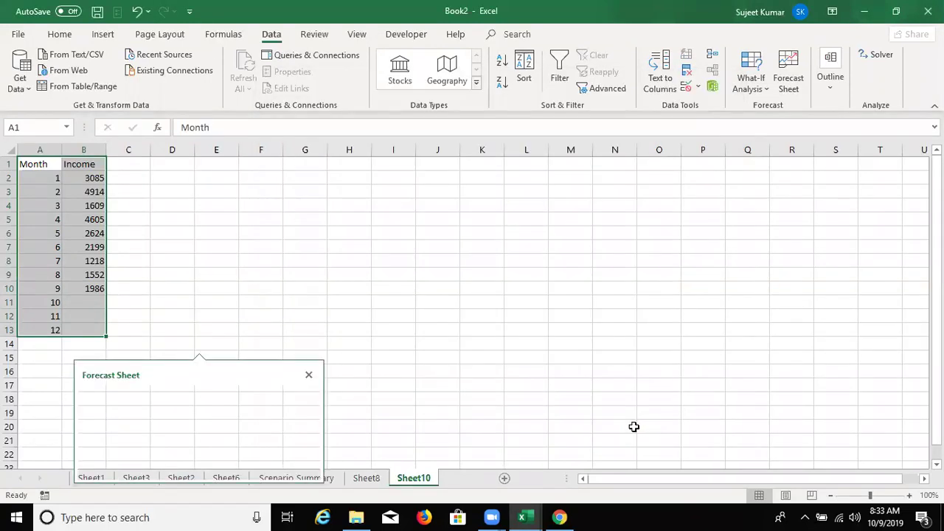
left_click(838, 359)
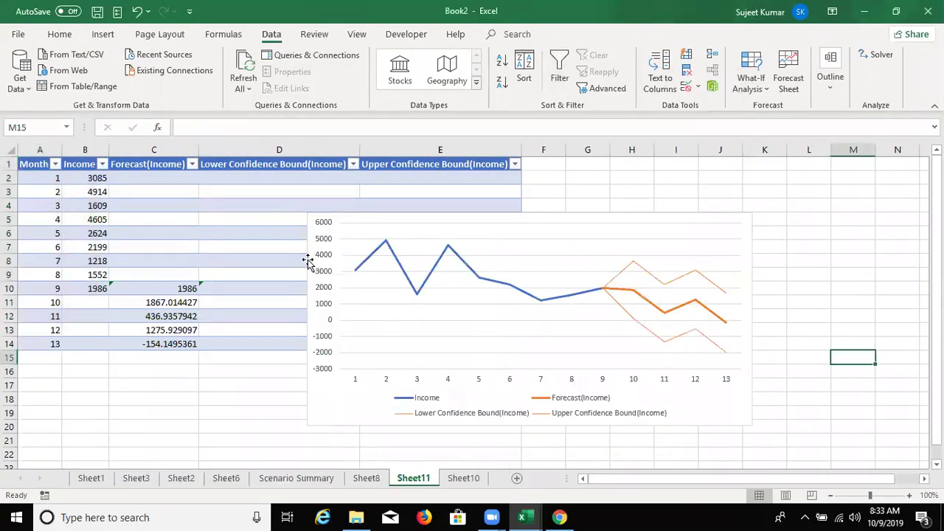
- Move the forecast chart off the table to its right
left_click_drag(360, 220, 578, 156)
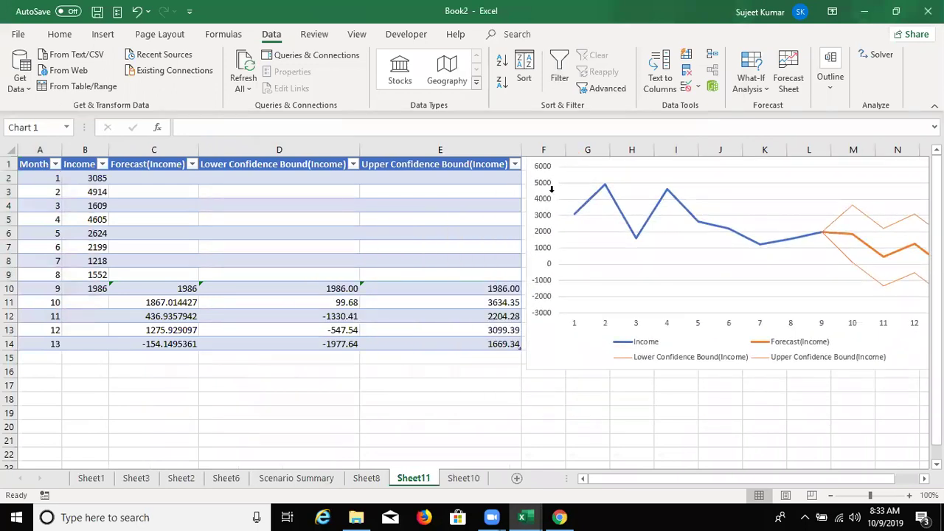
key("ctrl+z")
left_click_drag(310, 396, 538, 367)
left_click(316, 418)
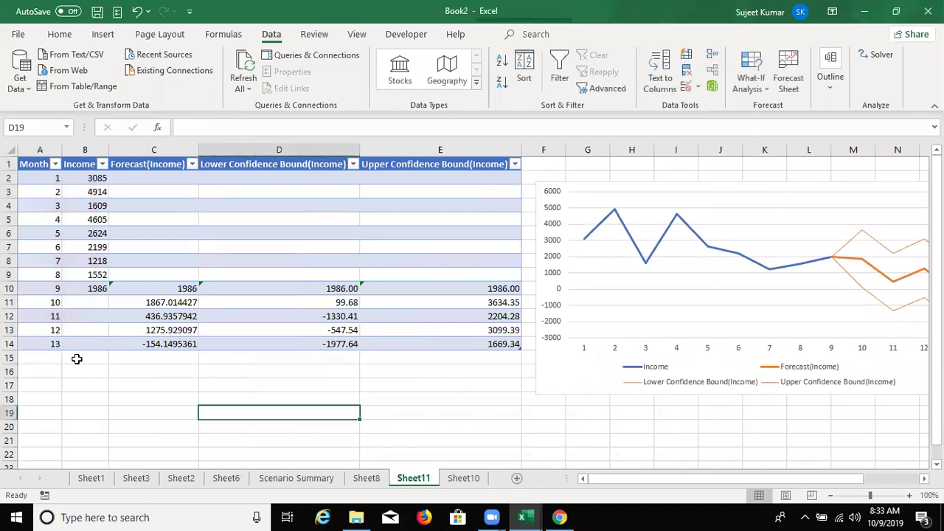
- Inspect the Income values and the Forecast(Income) formulas for months 10 to 13
left_click_drag(89, 289, 77, 148)
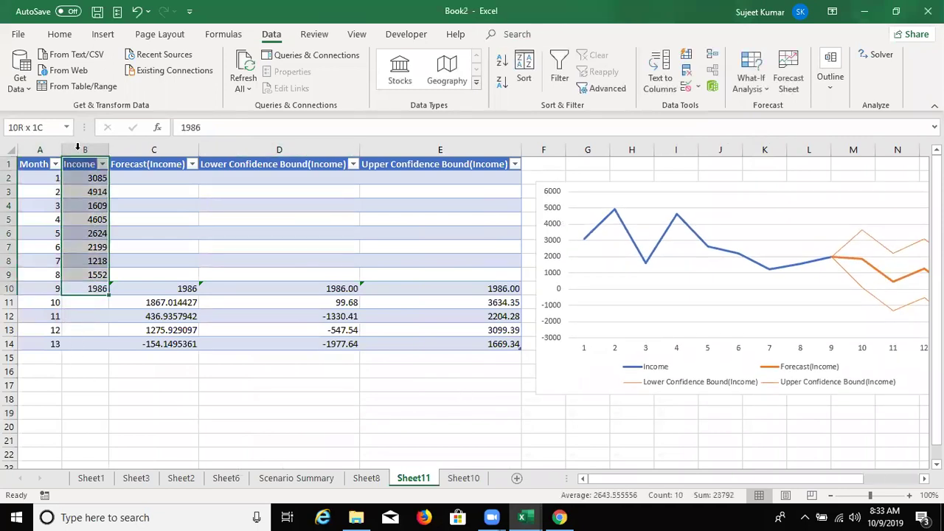
left_click(139, 163)
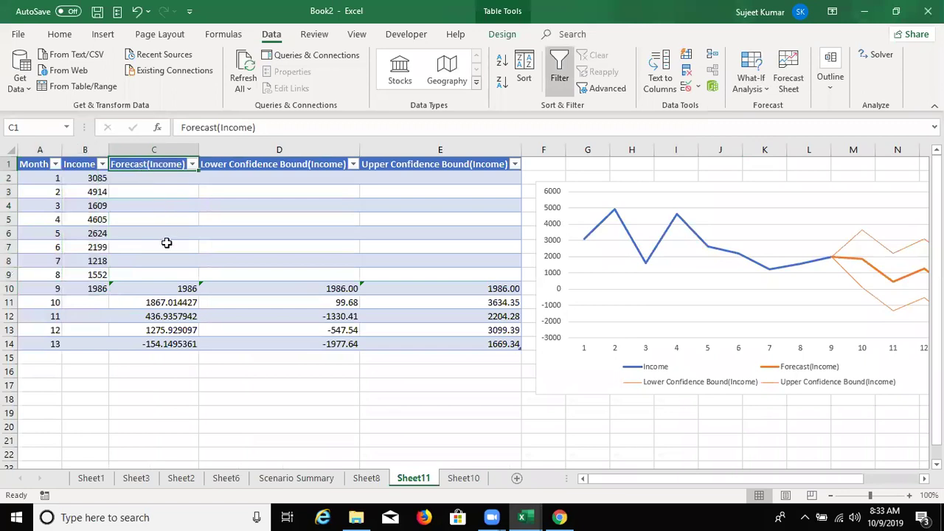
left_click(142, 301)
left_click(135, 319)
left_click(131, 334)
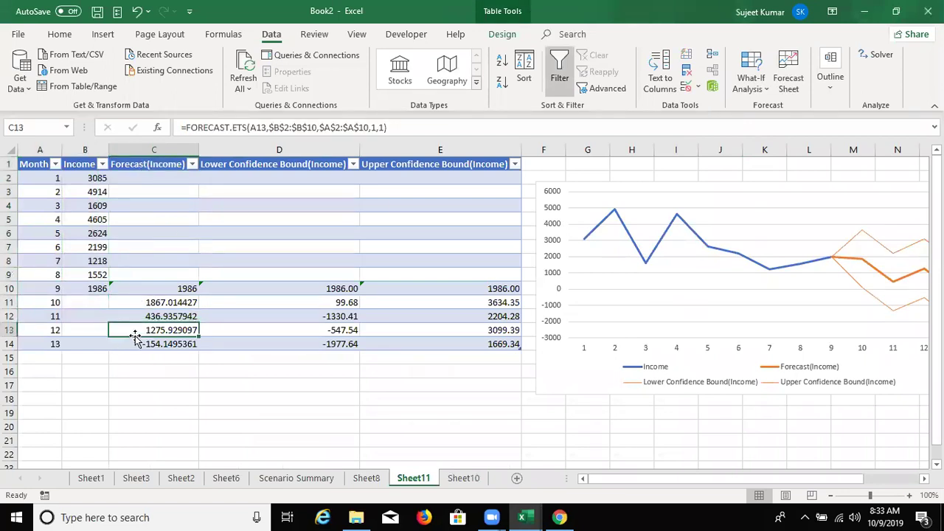
left_click(131, 348)
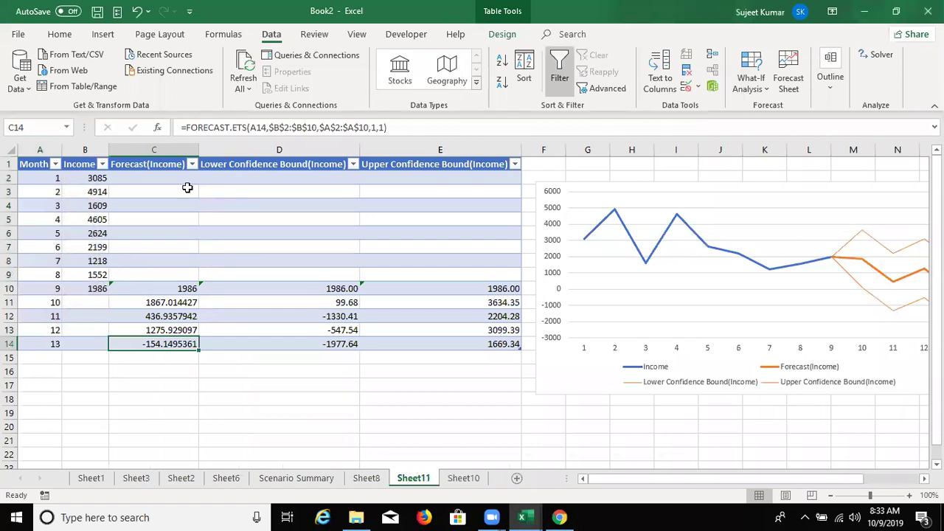
- Review the confidence bounds in D10:D14 and E10:E14, then add blank Sheet12
left_click_drag(301, 292, 295, 339)
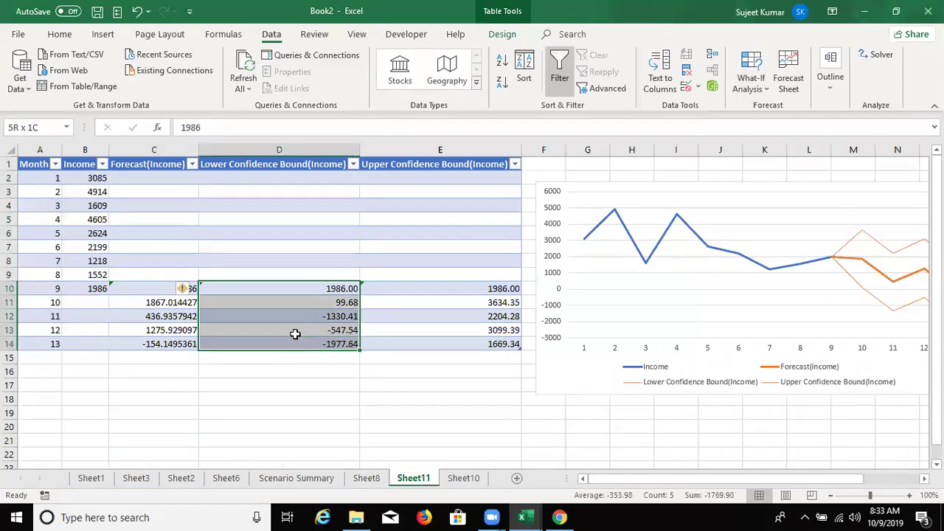
left_click_drag(479, 289, 466, 343)
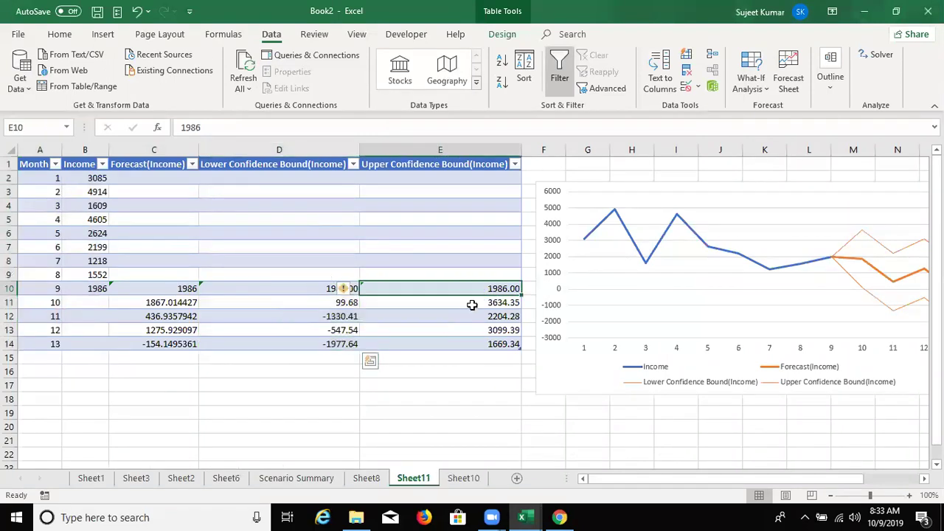
mouse_move(773, 481)
left_mouse_down()
mouse_move(847, 493)
mouse_move(702, 480)
left_mouse_up()
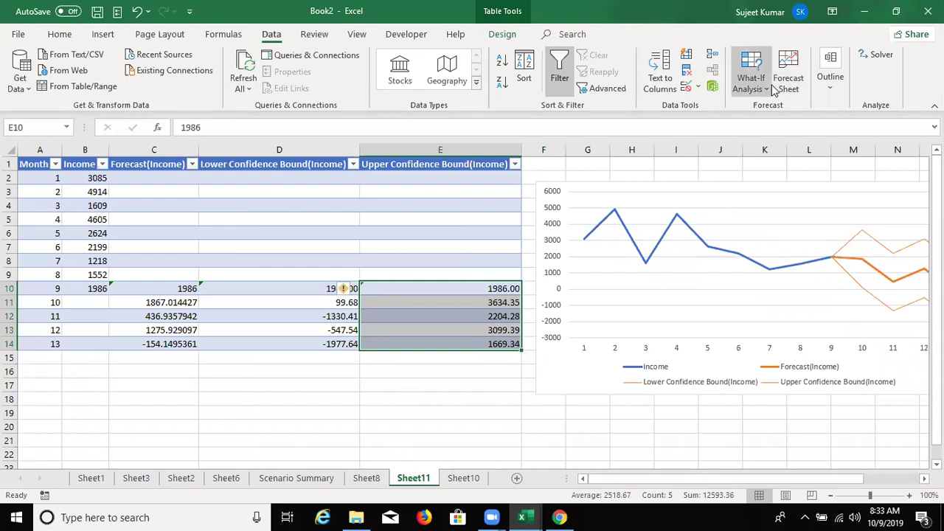
left_click(377, 411)
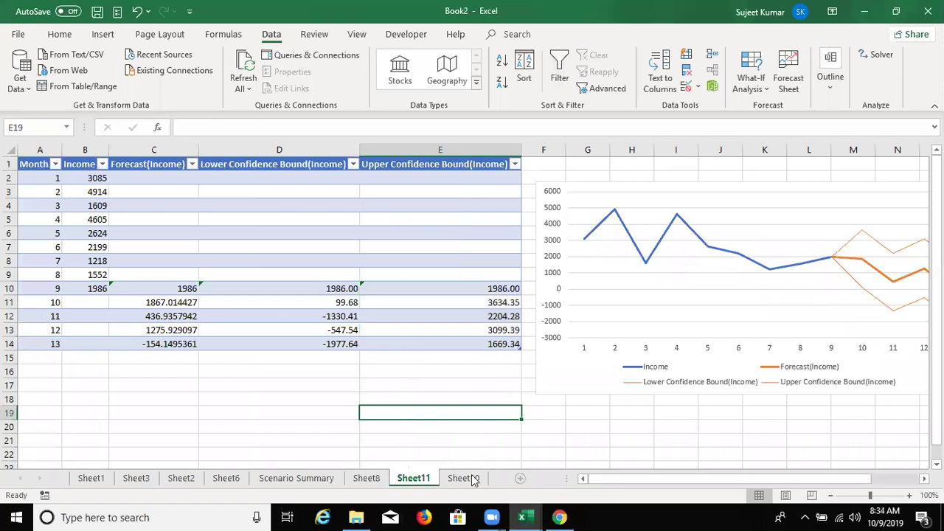
left_click(517, 478)
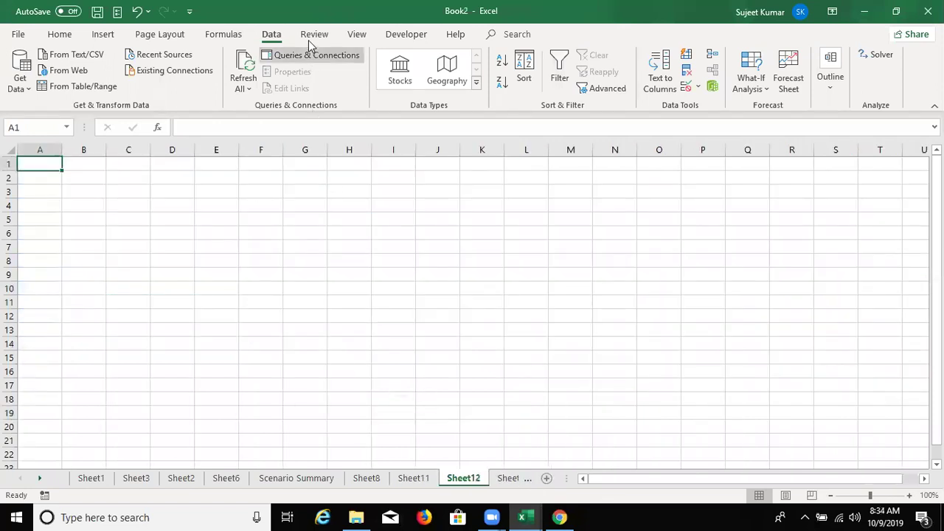
- Open the Translator pane from the Review tab using Alt+R
key("alt+r")
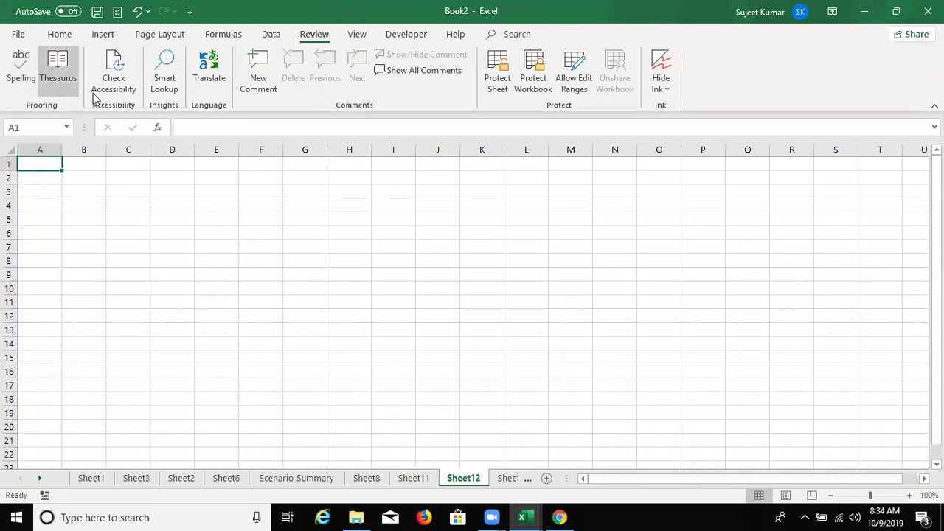
left_click(198, 81)
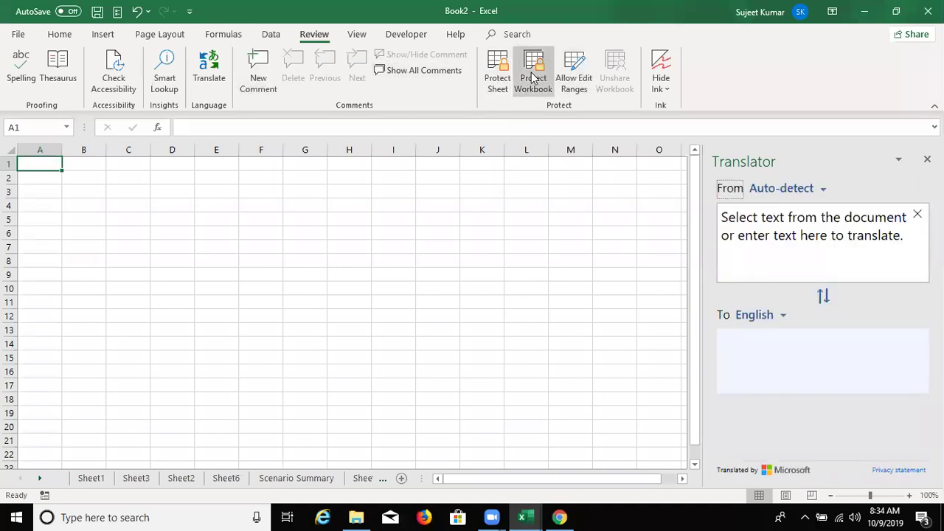
- Set the Translator's target language to Hindi
left_click(756, 267)
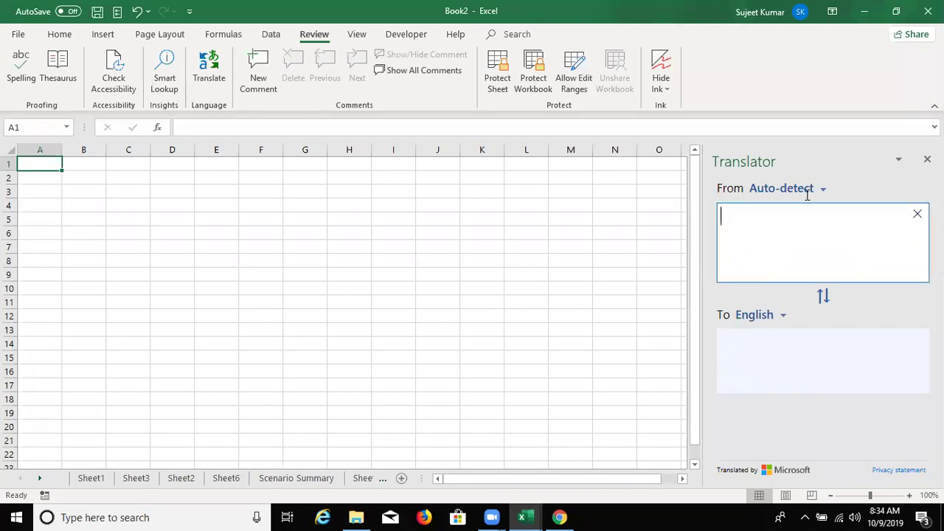
left_click(779, 319)
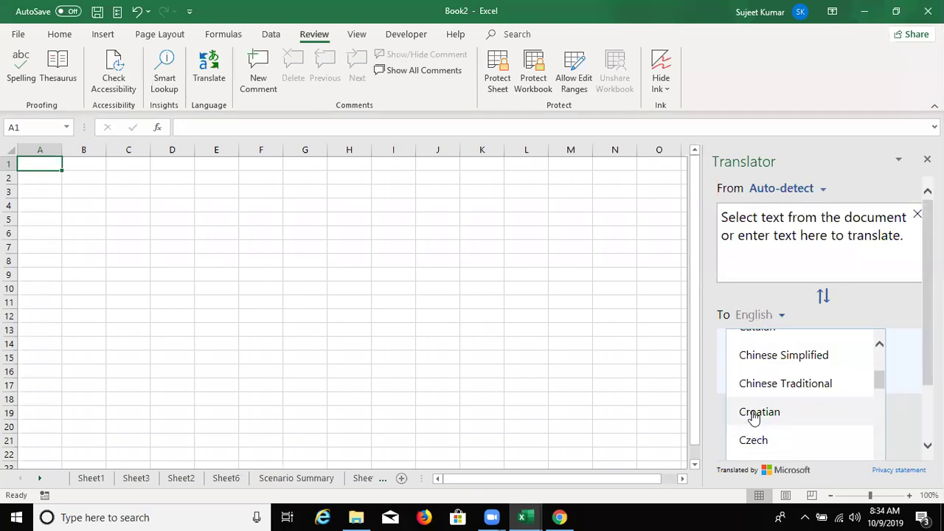
type("hin")
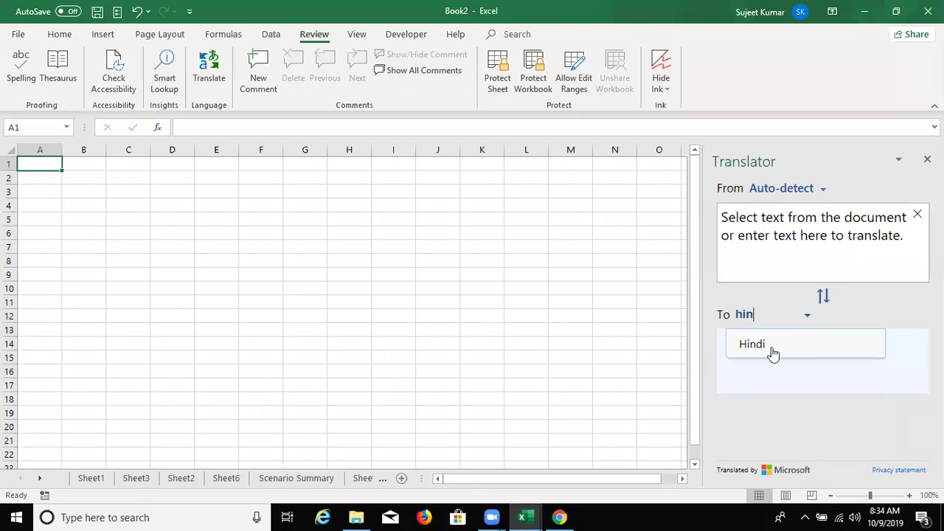
left_click(737, 252)
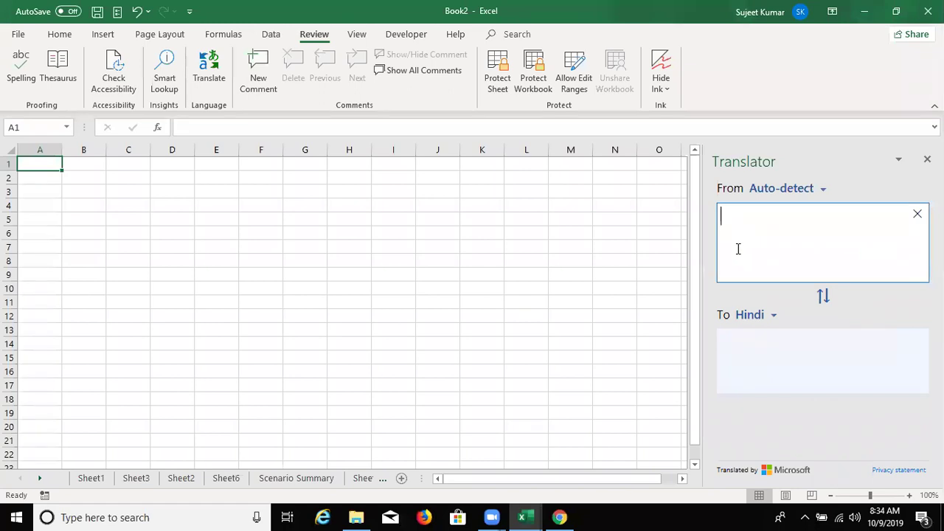
- Enter the English phrase 'i am go' to translate
type("ima")
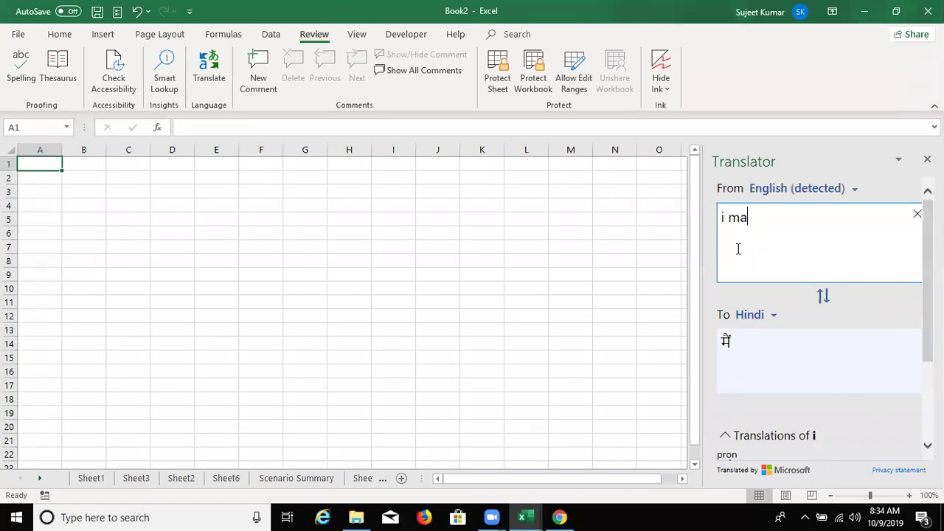
key("BackSpace")
key("BackSpace")
key("BackSpace")
type("am")
key("BackSpace")
key("BackSpace")
key("BackSpace")
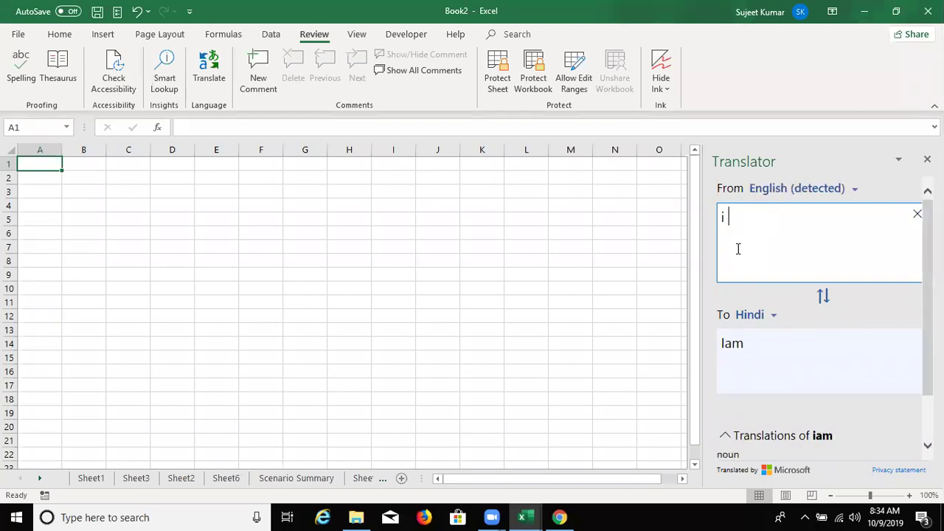
type("am ")
type("o")
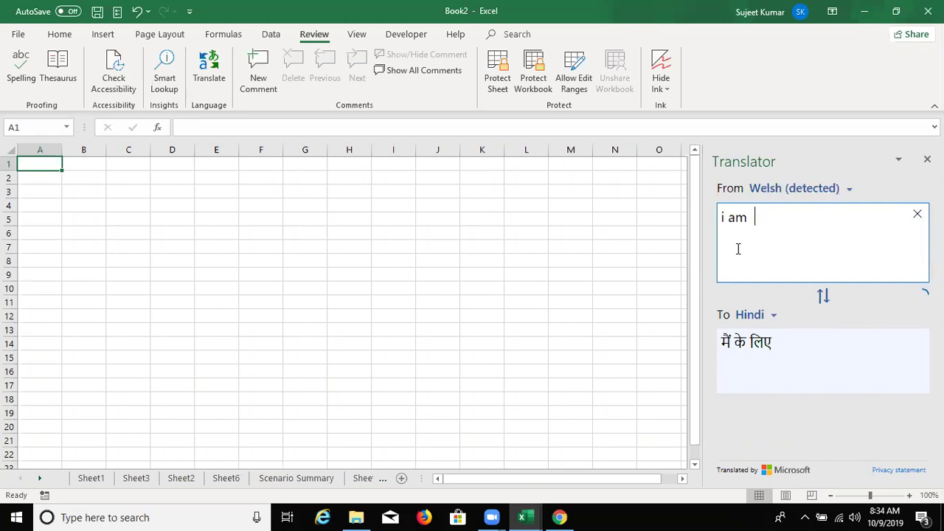
type("t")
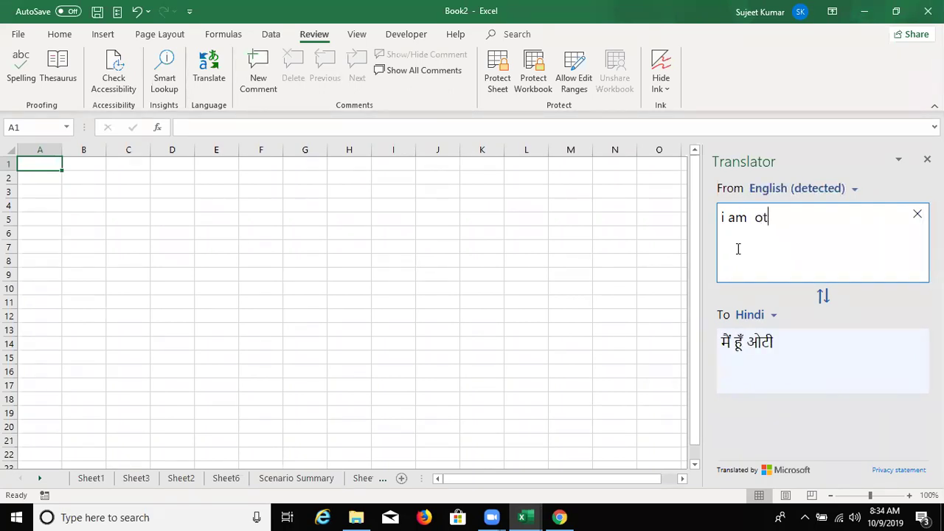
type("o")
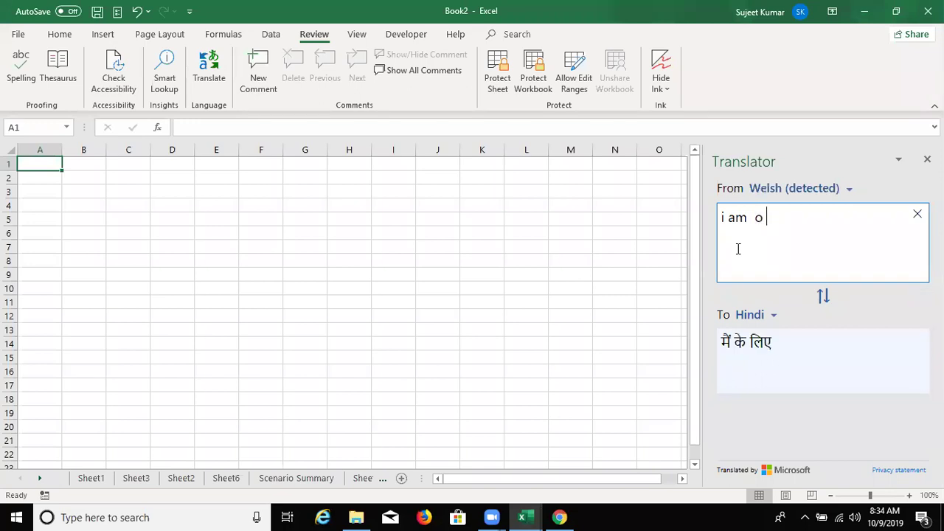
type("g")
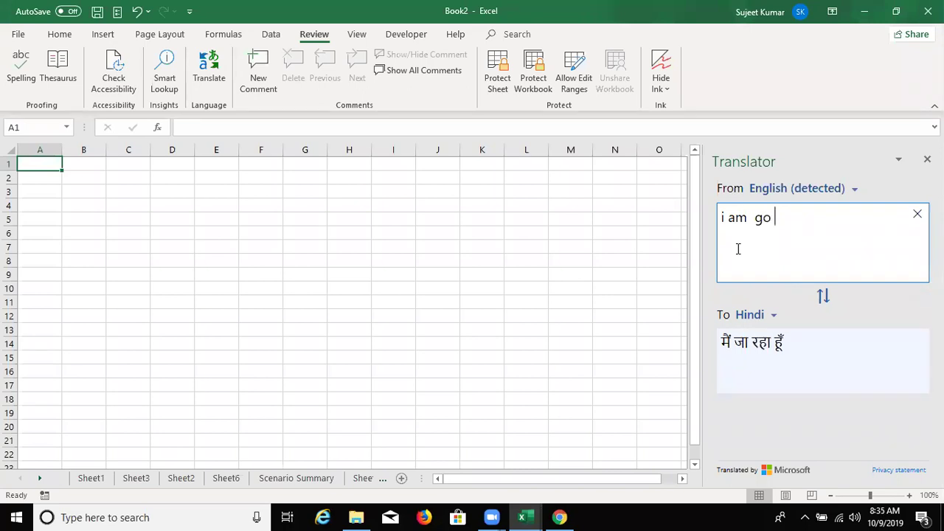
left_click(835, 338)
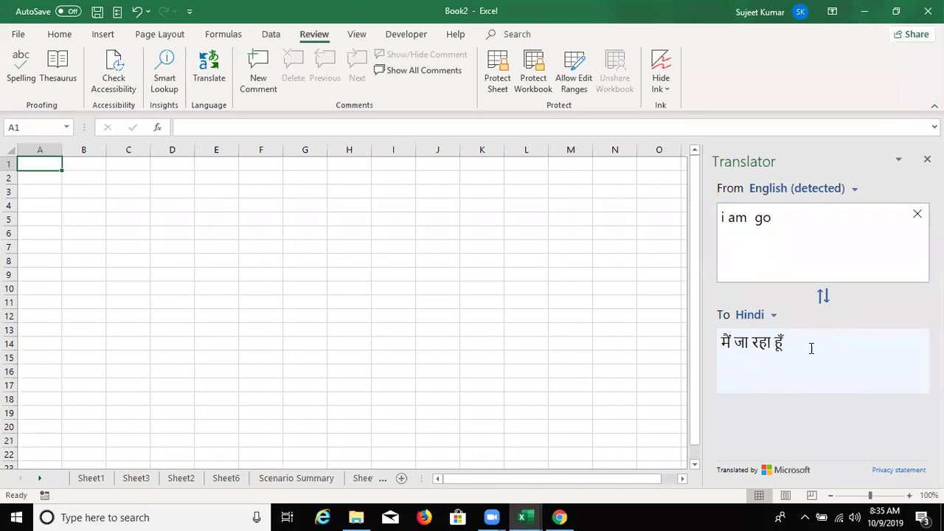
- Paste the Hindi translation 'मैं जा रहा हूँ' into cell D3
left_click_drag(774, 342, 784, 343)
left_click(830, 399)
left_click_drag(793, 352, 722, 344)
key("ctrl+c")
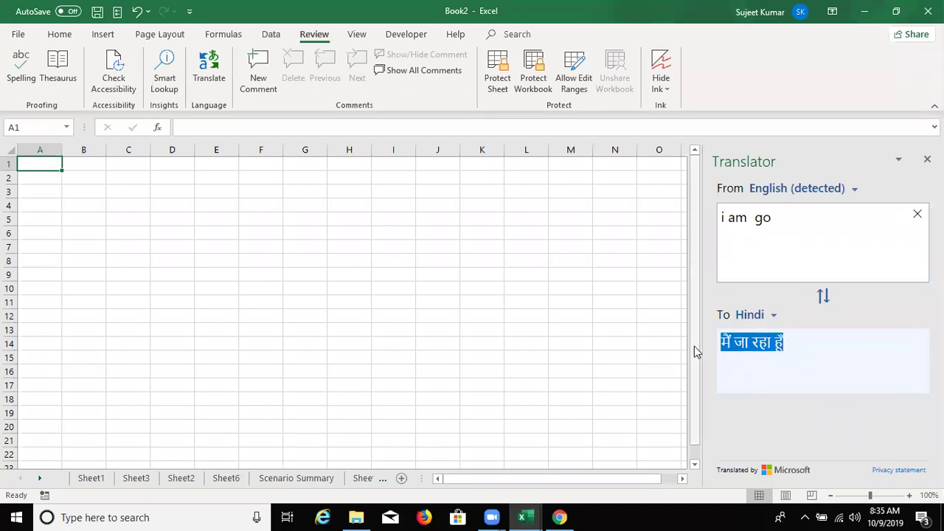
left_click(153, 187)
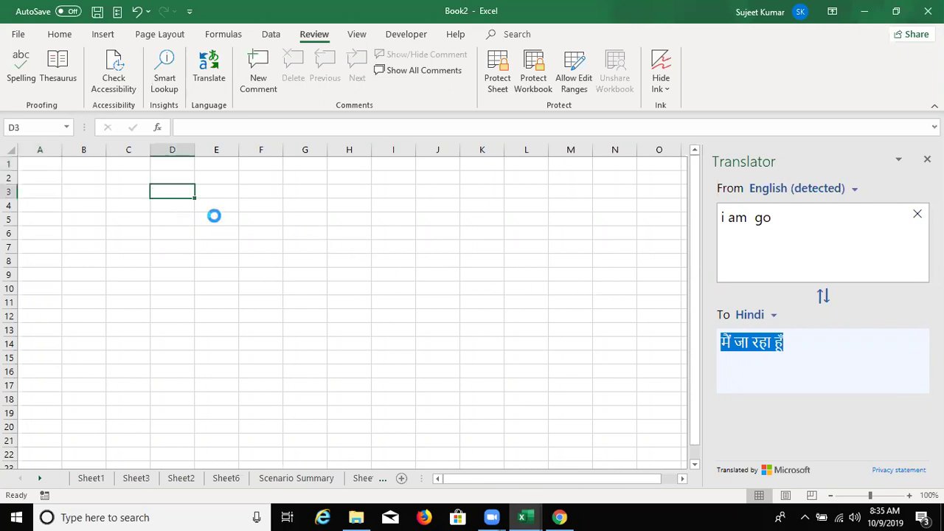
left_click(177, 189)
key("ctrl+v")
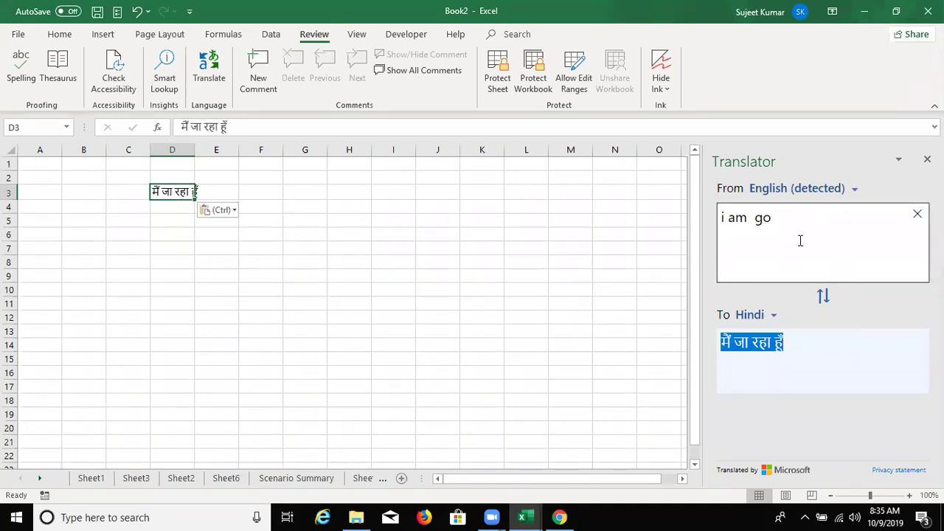
- Translate a person's name into Hindi, then close the Translator pane
left_click_drag(800, 240, 637, 236)
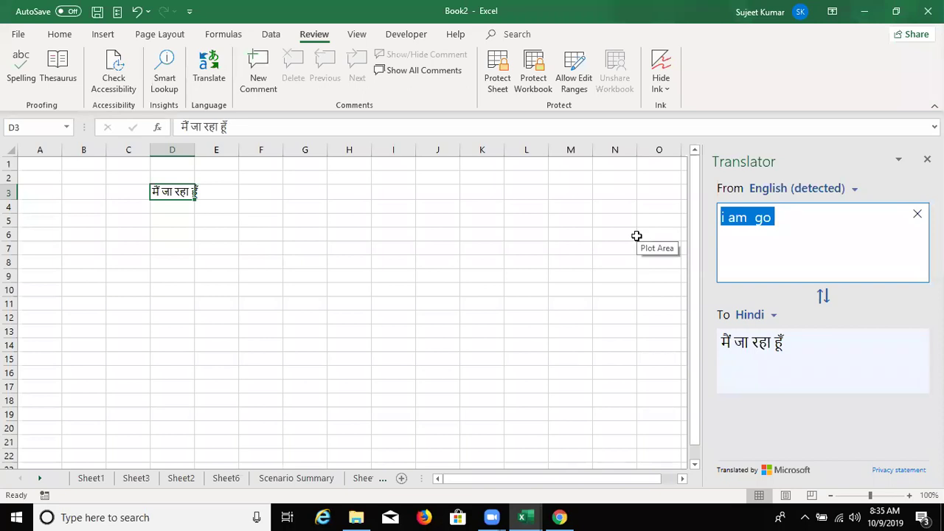
type("Sujeet ")
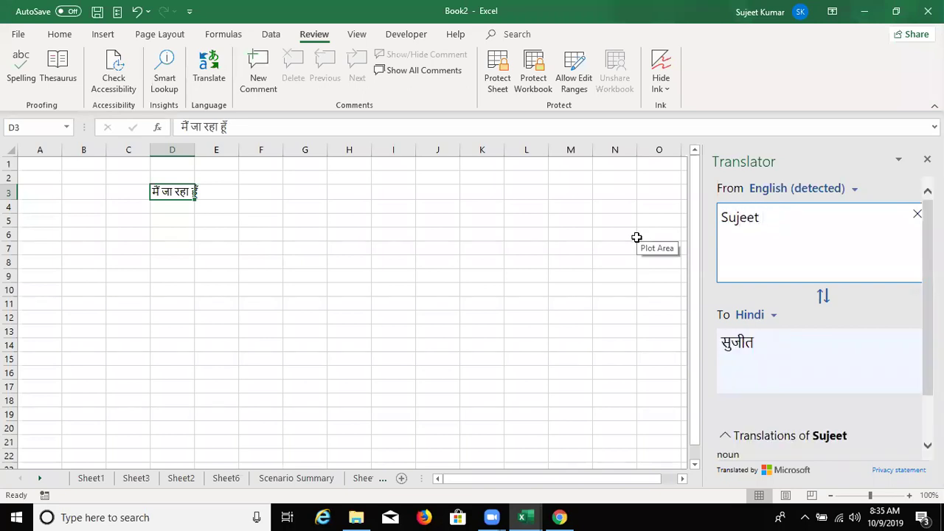
type("Kumar")
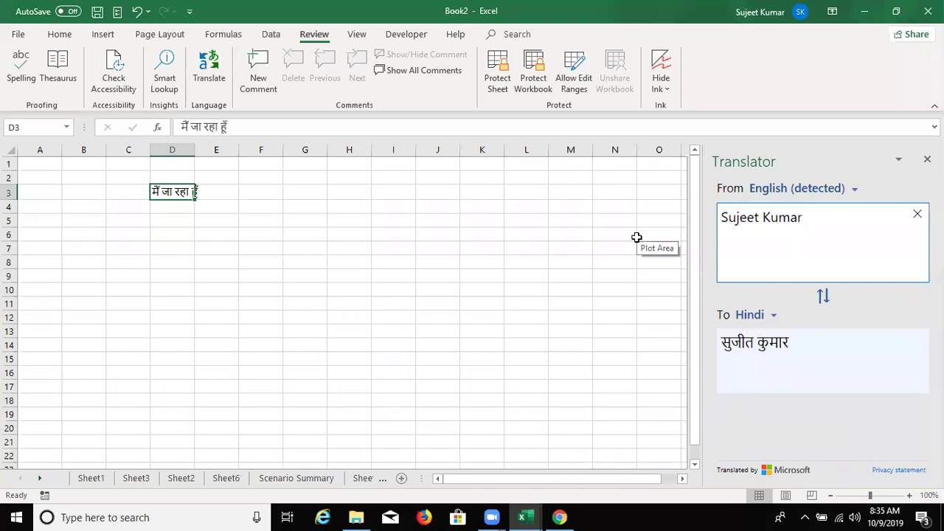
triple_click(772, 361)
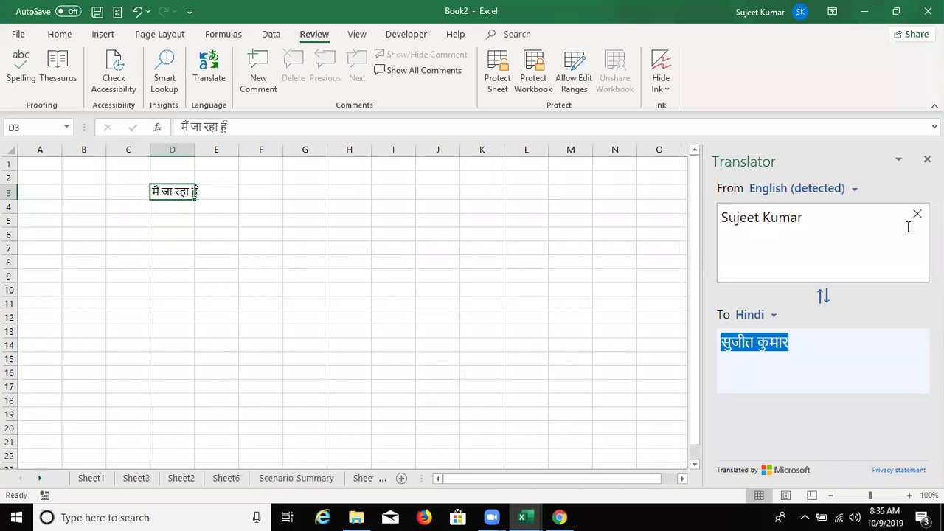
left_click(927, 160)
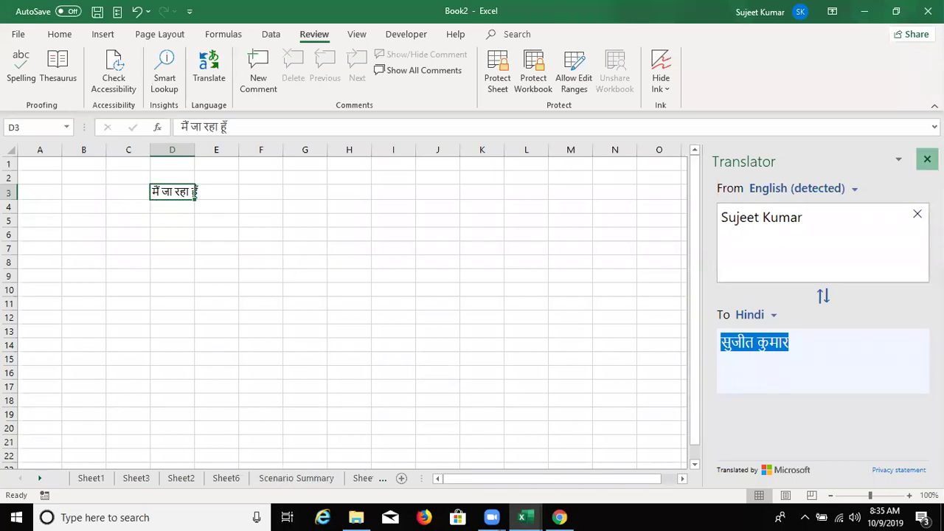
- Clear D3, then preview page breaks and return to Normal view
key("Delete")
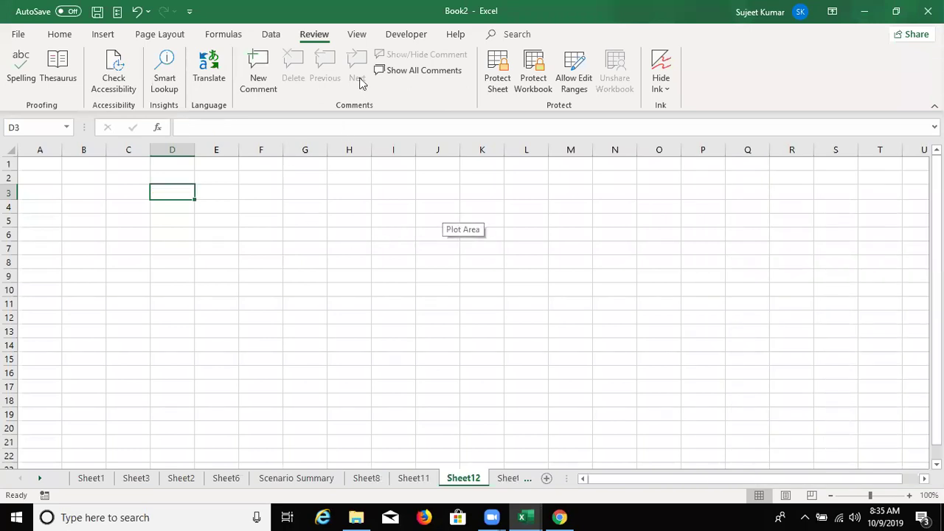
left_click(359, 41)
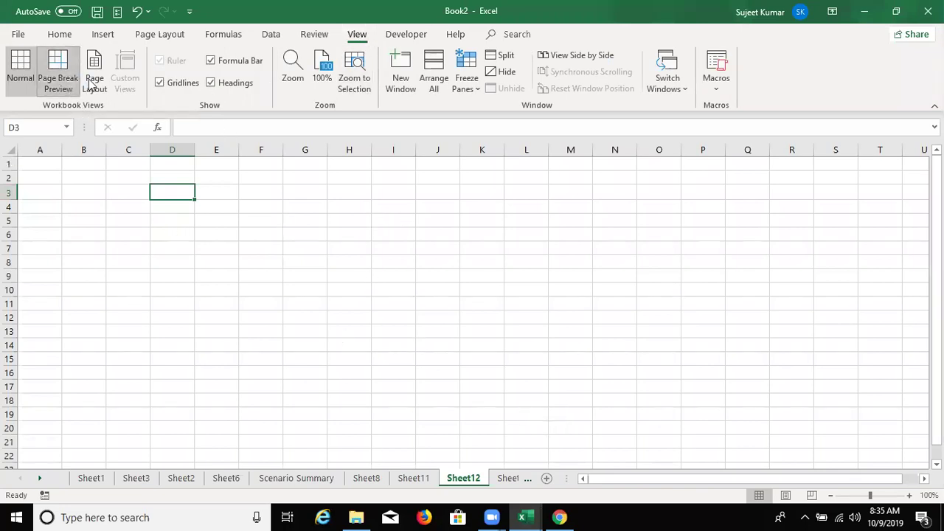
left_click(58, 80)
left_click(29, 78)
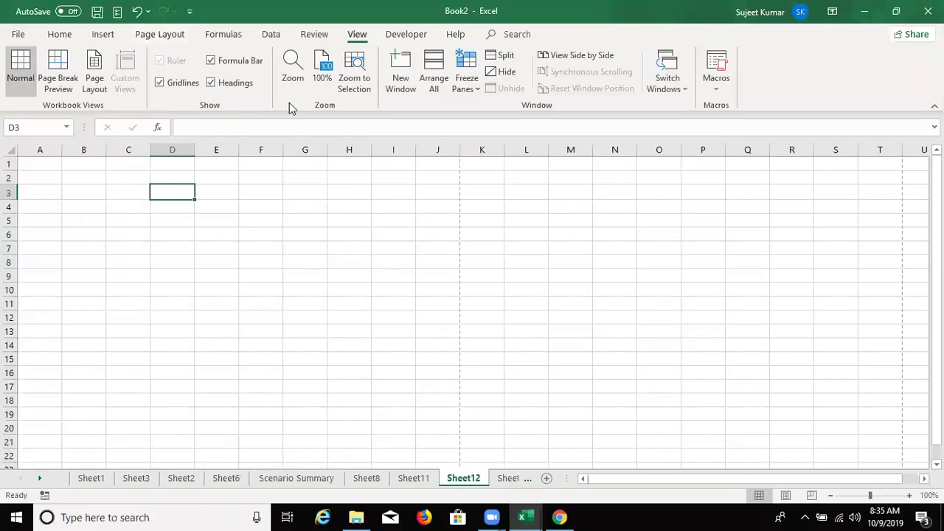
- Open the Zoom dialog and cancel it unchanged, then switch sheet tabs
left_click(284, 79)
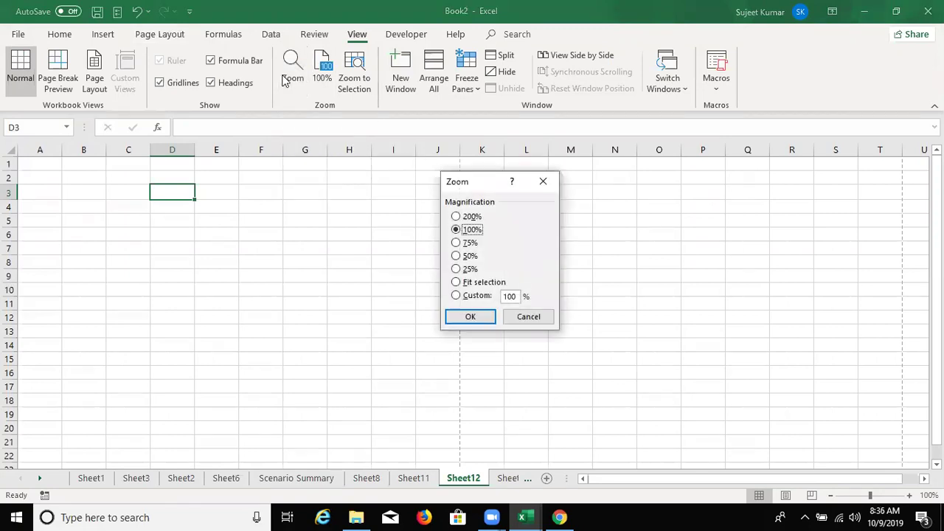
left_click(528, 317)
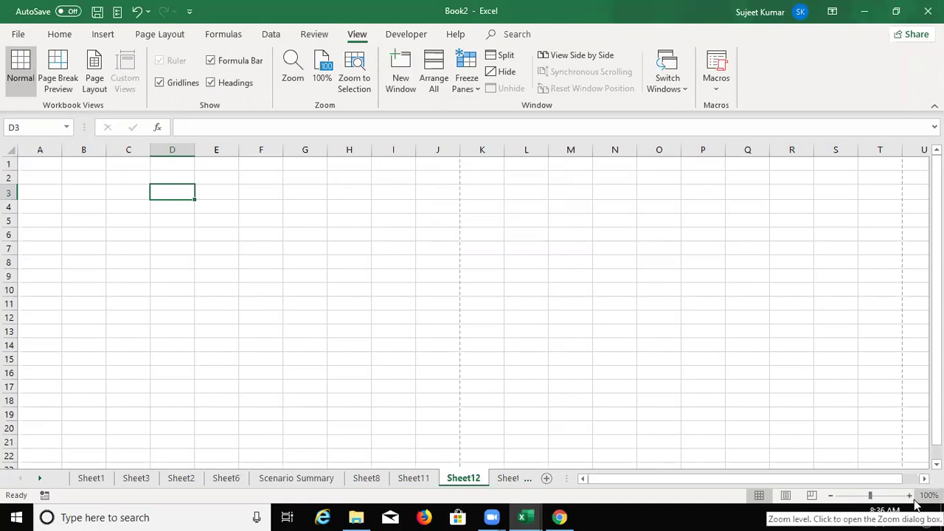
left_click(419, 222)
left_click(191, 168)
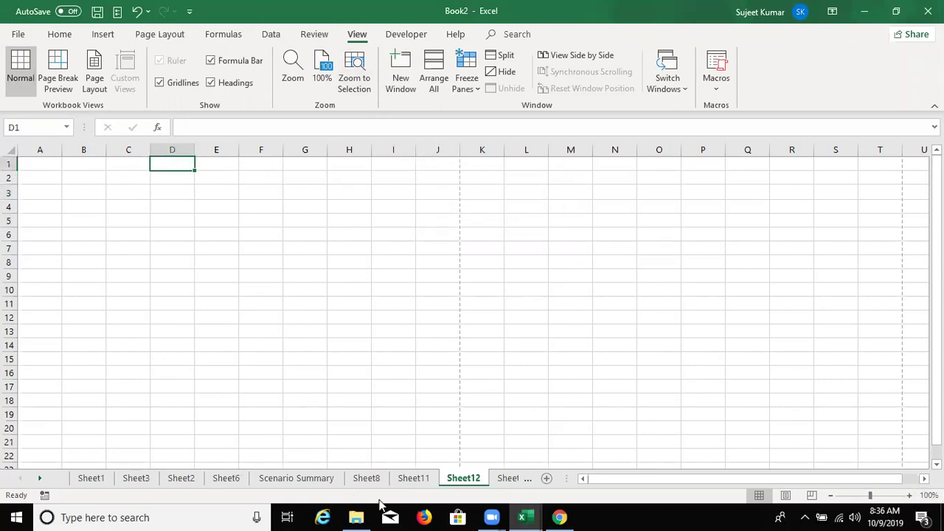
left_click(323, 478)
- Open a second window of the workbook and switch between windows with Ctrl+F6
left_click(353, 478)
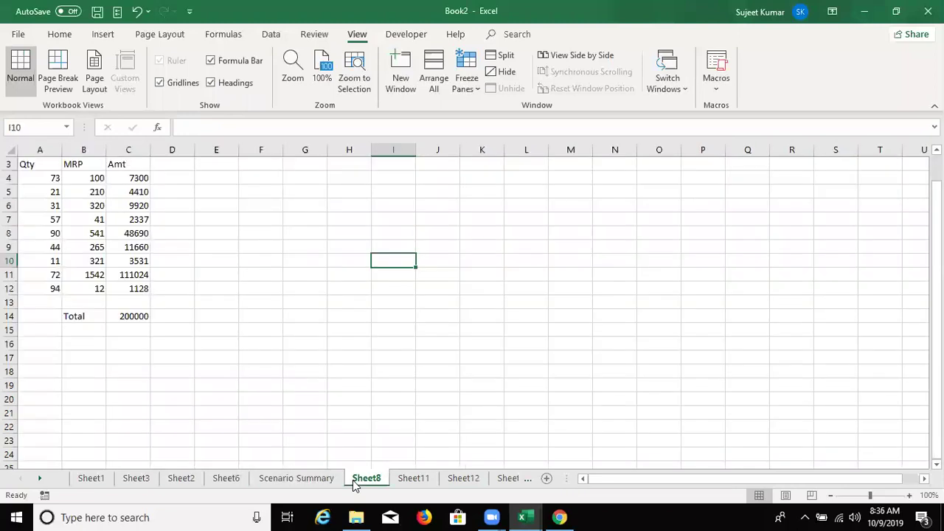
left_click(401, 87)
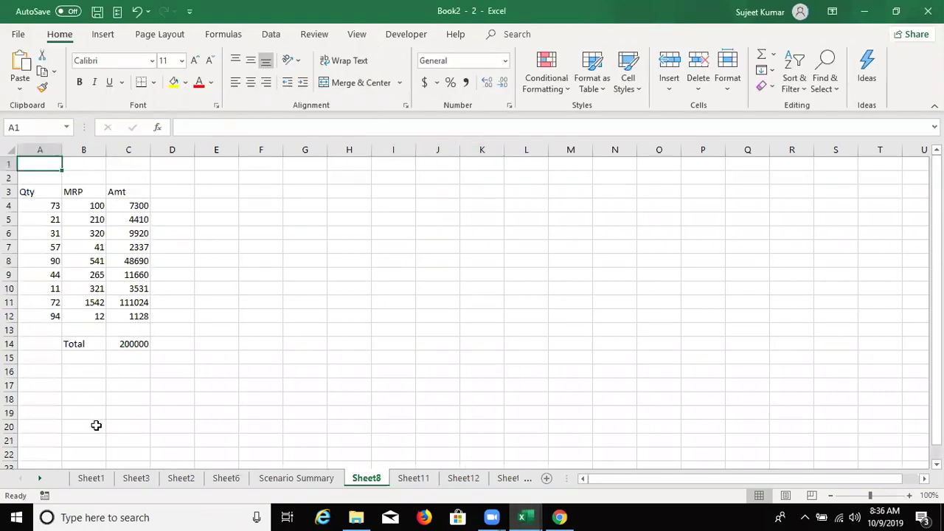
left_click(322, 481)
left_click(405, 483)
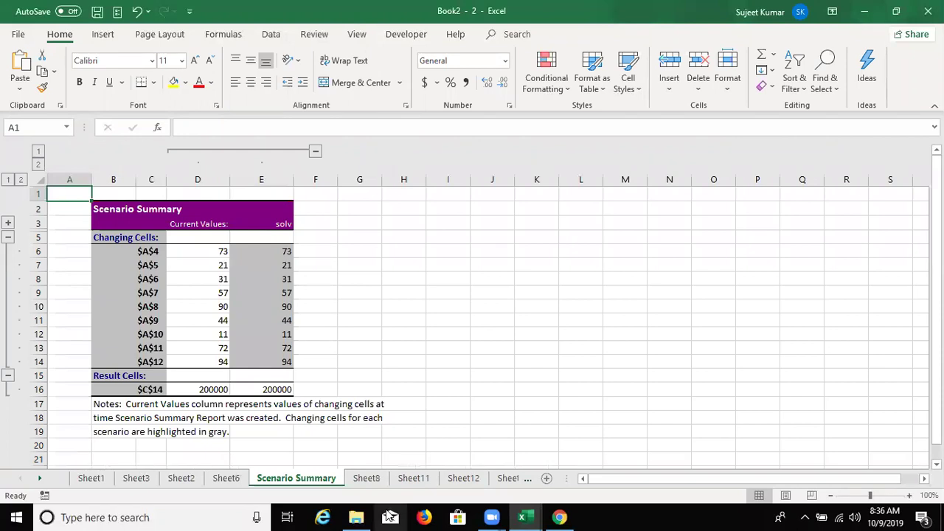
key("ctrl+F6")
key("ctrl+F6")
key("ctrl+F6")
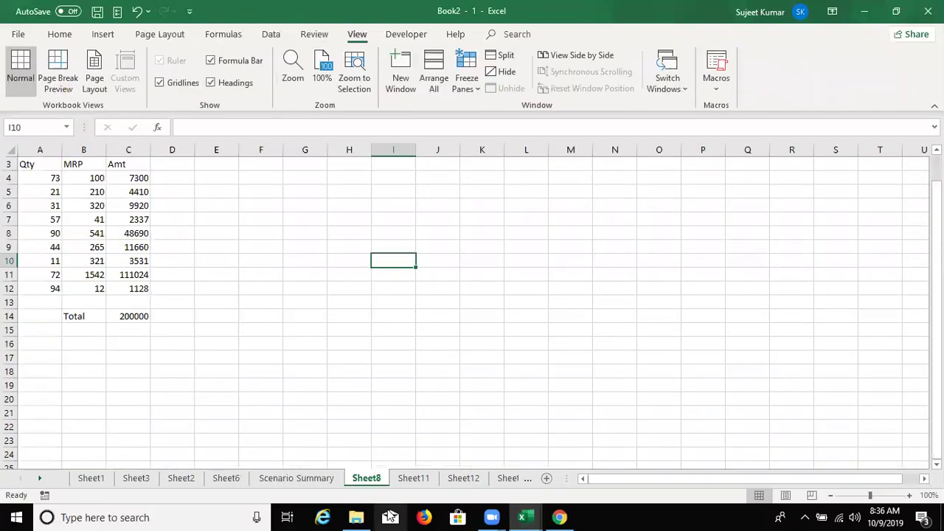
key("ctrl+F6")
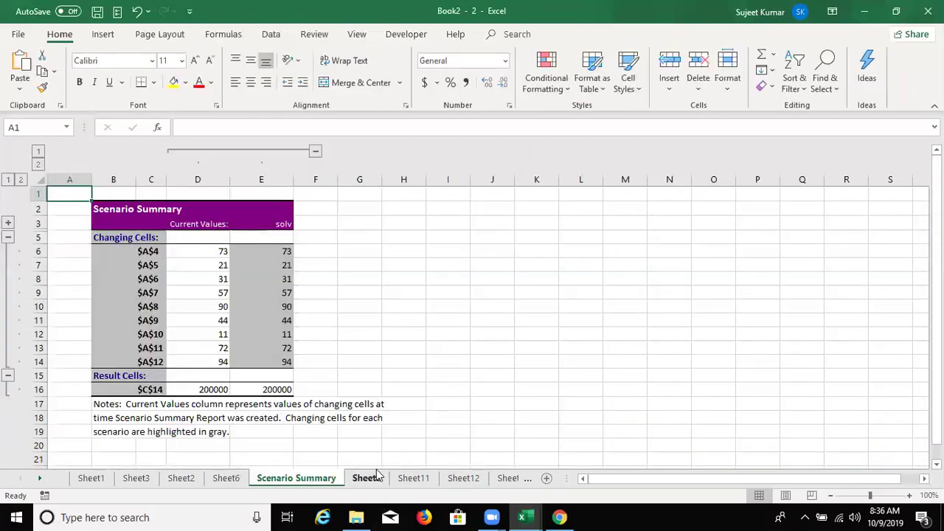
key("ctrl+F6")
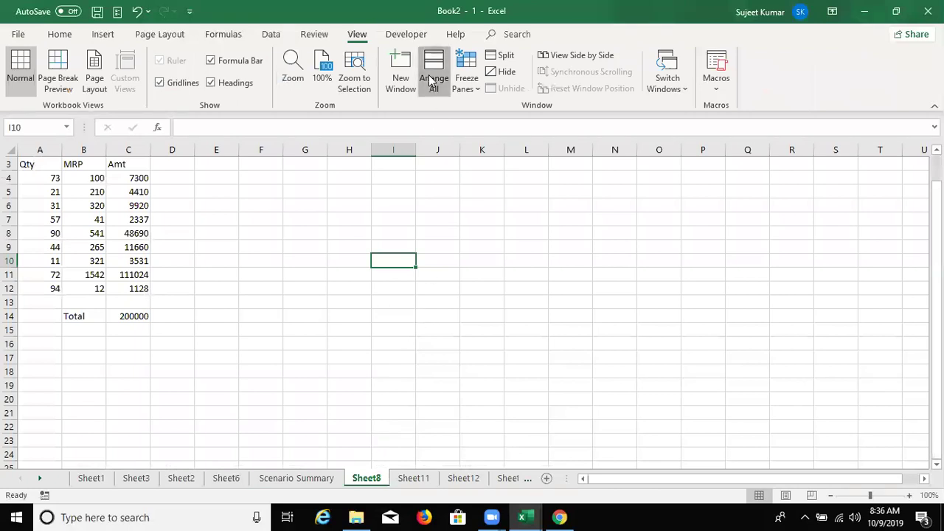
- Tile all open workbook windows side by side with Arrange All
left_click(432, 74)
left_click(485, 307)
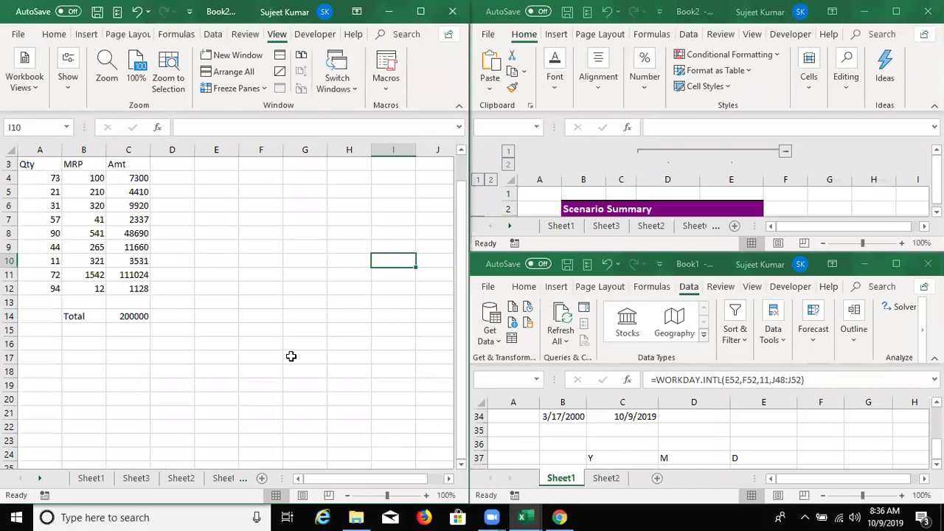
left_click(251, 341)
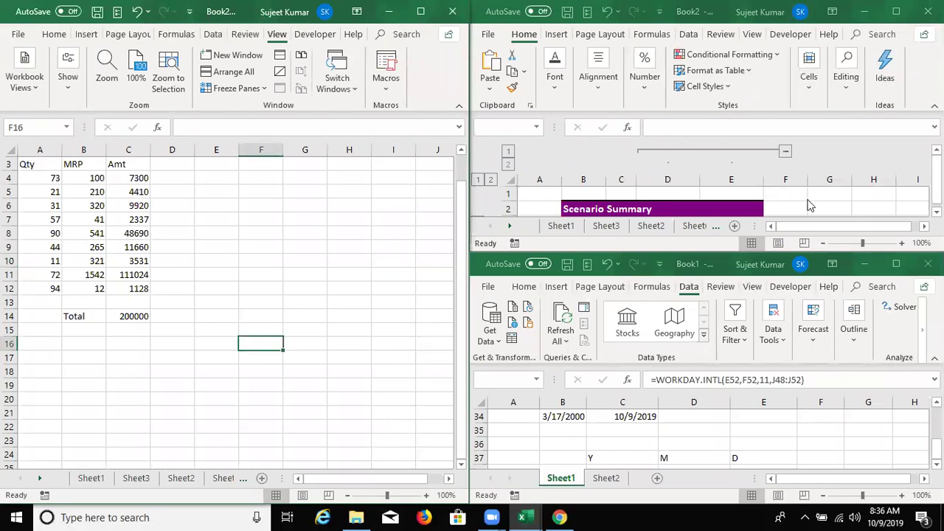
left_click(808, 205)
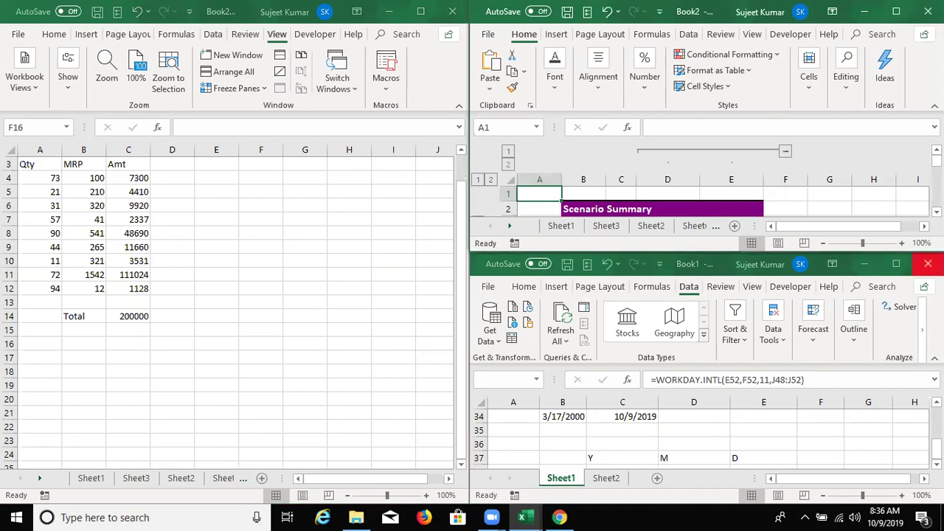
- Close Book1 without saving and maximize the Sheet8 workbook window
left_click(928, 264)
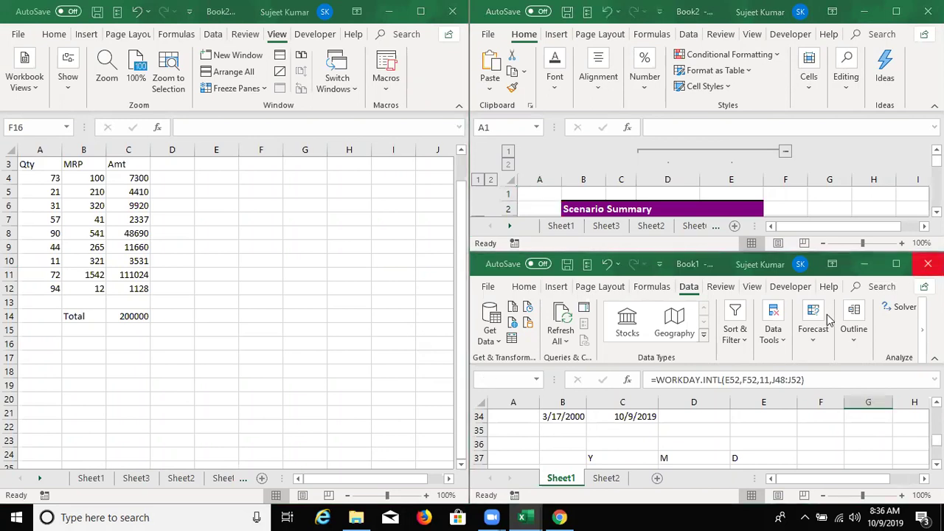
left_click(763, 483)
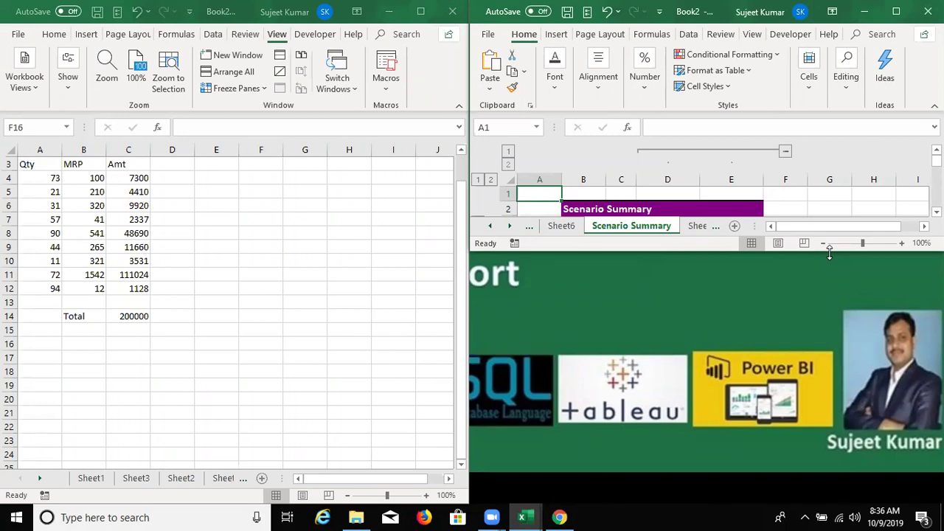
double_click(830, 253)
left_click(817, 335)
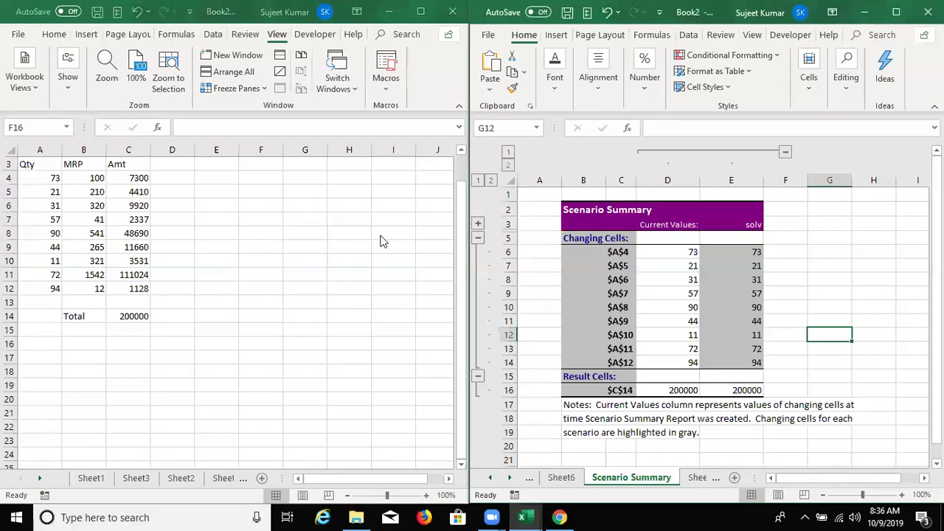
left_click(420, 11)
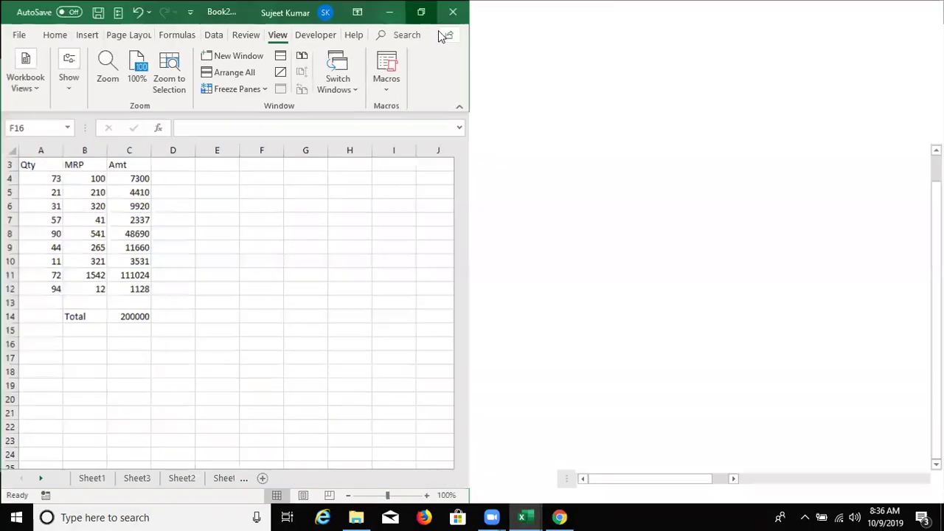
- Flip through Sheet1, Sheet3 and Sheet2, ending on Sheet6 with the outlined monthly totals
left_click(205, 235)
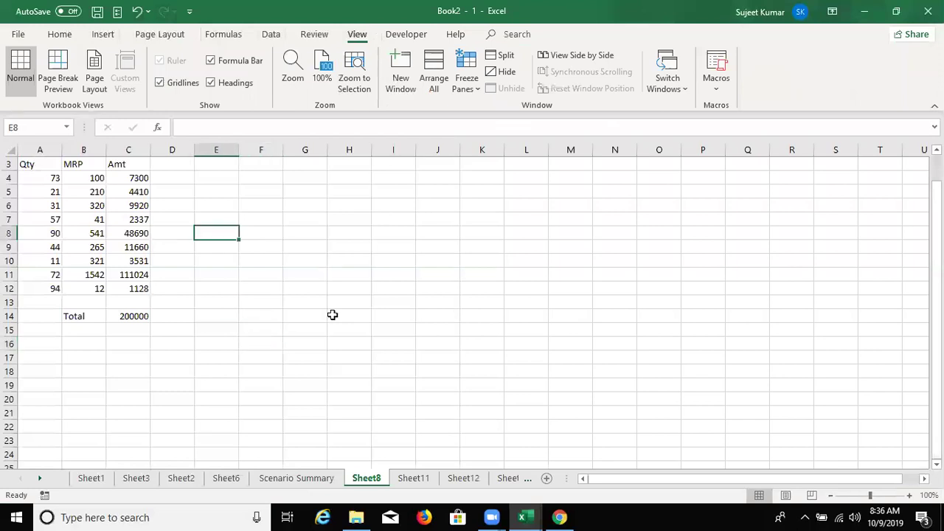
left_click(91, 479)
left_click(137, 479)
left_click(185, 481)
left_click(222, 480)
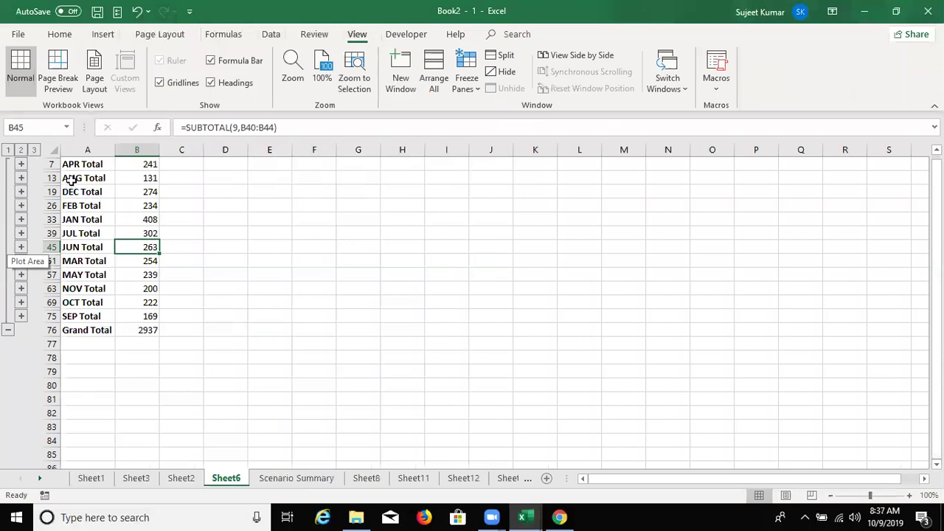
- Expand the collapsed monthly total rows to reveal all their detail rows with Show Detail
left_click_drag(92, 164, 102, 319)
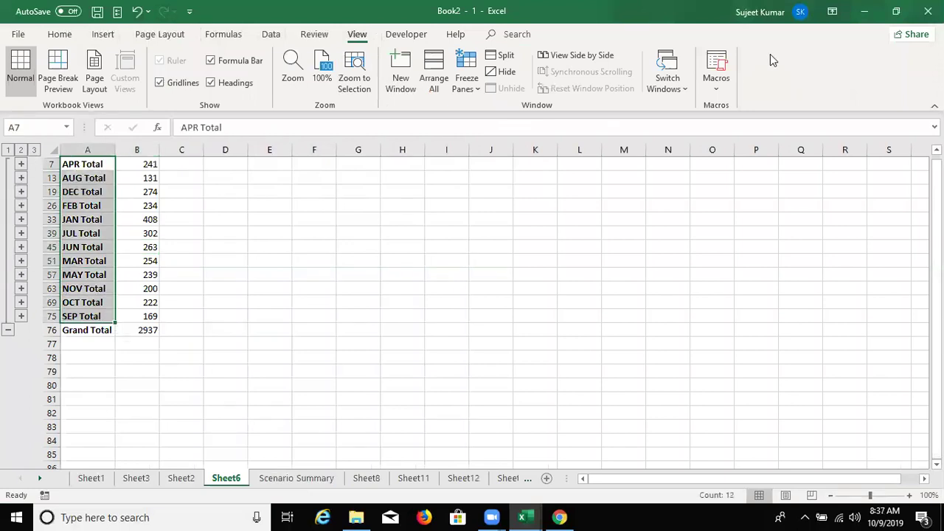
left_click(273, 36)
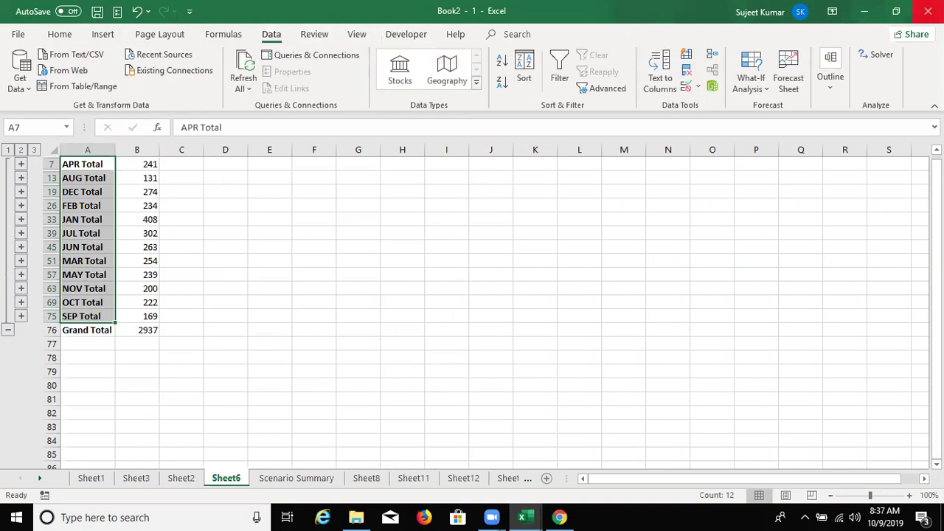
left_click(831, 87)
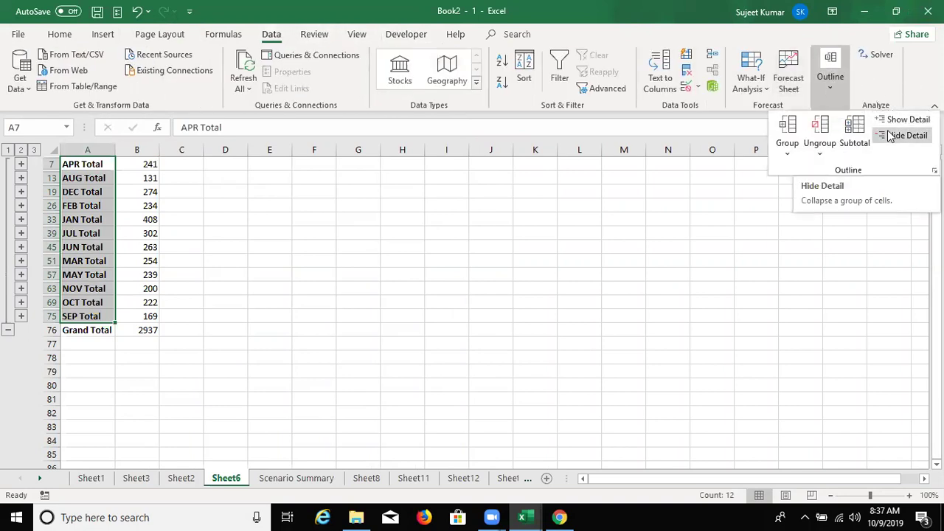
left_click(881, 121)
left_click(879, 120)
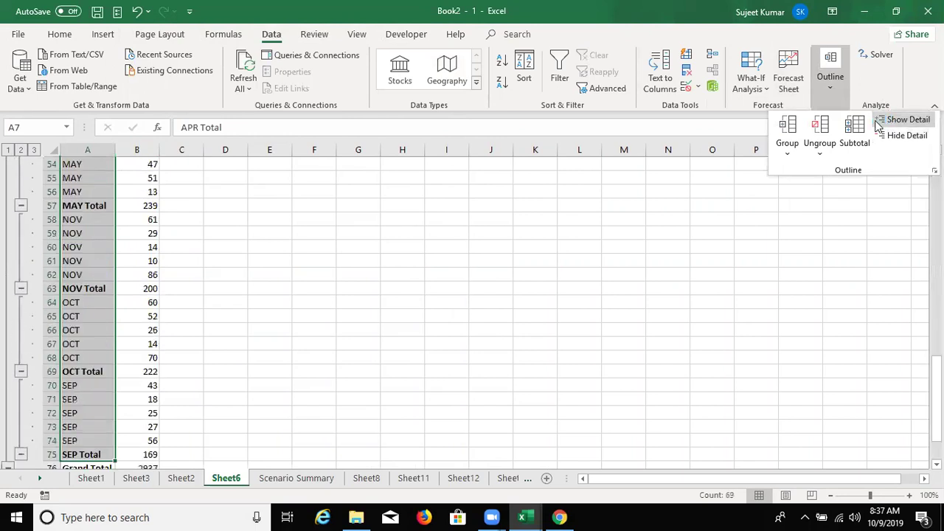
scroll(151, 300, "down", 5)
scroll(151, 300, "up", 5)
scroll(151, 295, "up", 4)
scroll(149, 288, "up", 5)
scroll(149, 288, "up", 9)
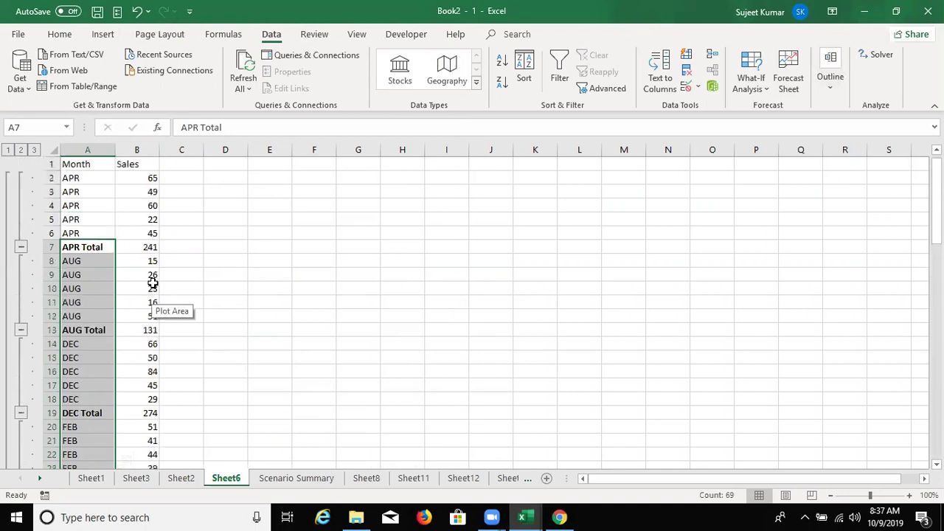
- Freeze panes so the Month/Sales header row stays fixed while scrolling the list
left_click_drag(64, 178, 133, 177)
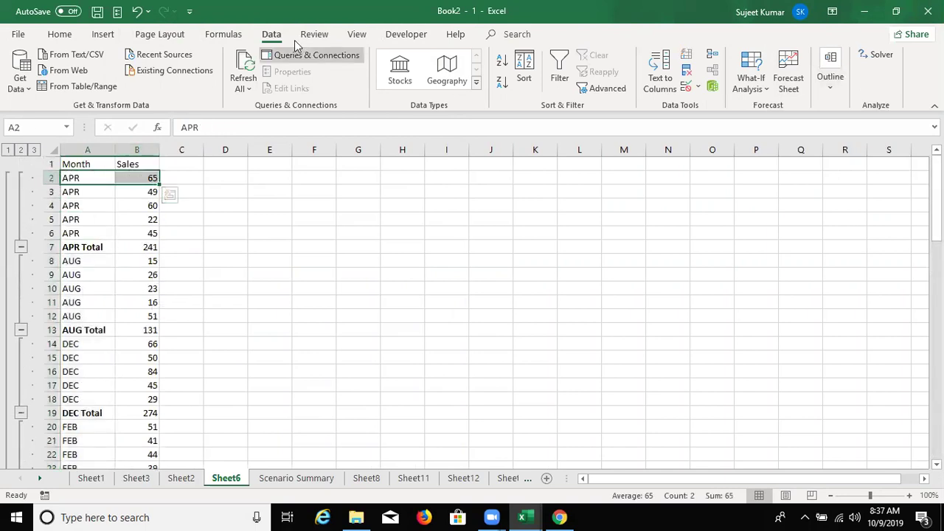
left_click(356, 34)
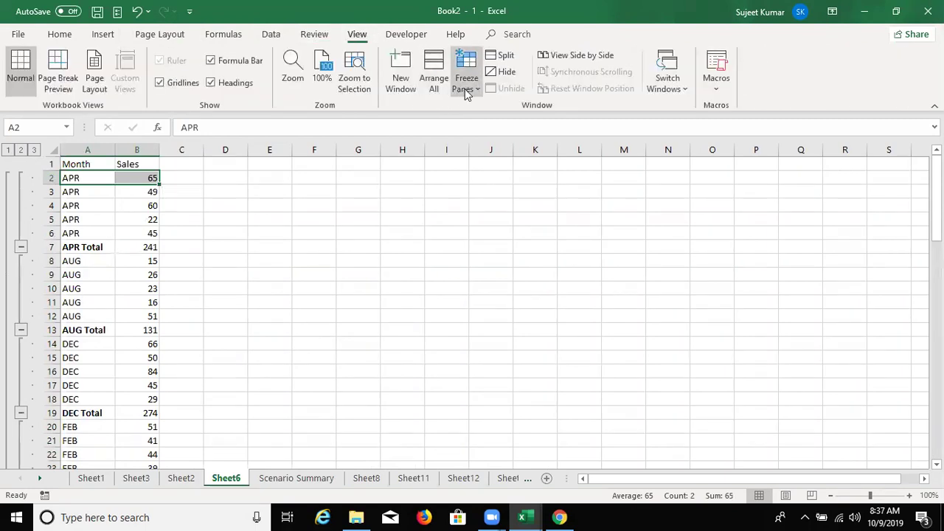
left_click(464, 89)
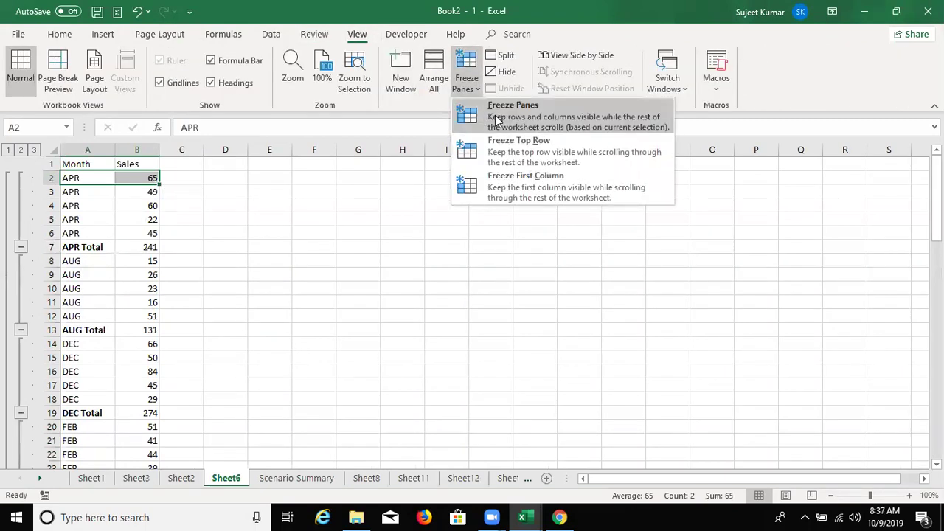
left_click(495, 115)
left_click(125, 233)
scroll(128, 240, "up", 1)
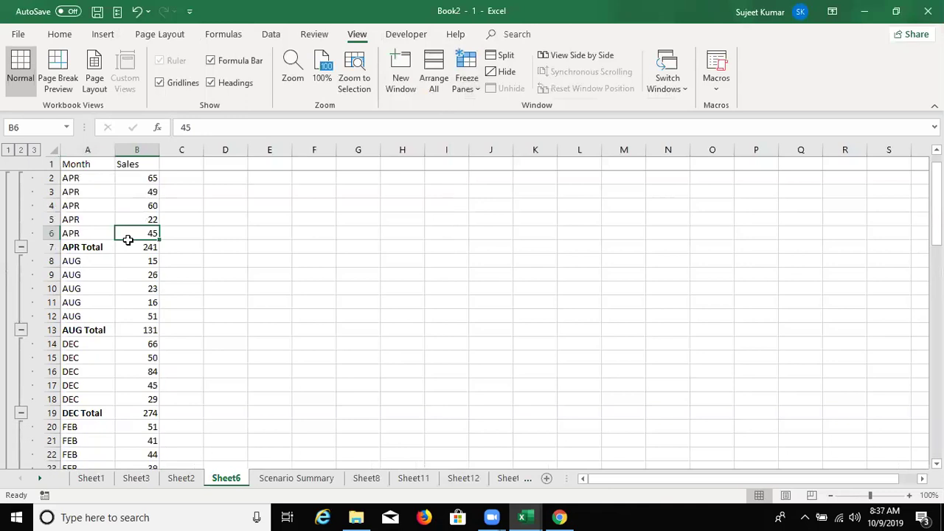
scroll(127, 240, "down", 5)
scroll(129, 238, "down", 7)
scroll(132, 237, "up", 7)
scroll(132, 237, "up", 5)
- Select cell B5 and open the Macros options, closing them without choosing anything
left_click(132, 219)
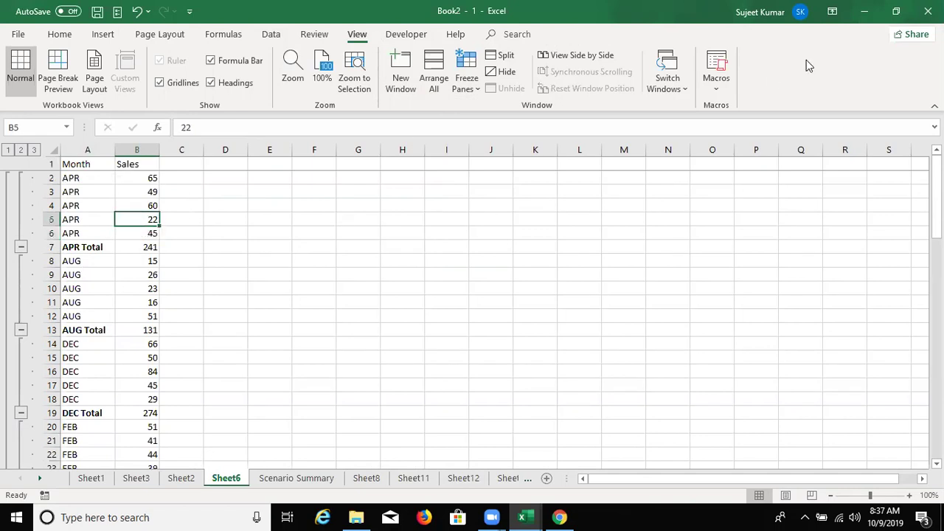
left_click(722, 88)
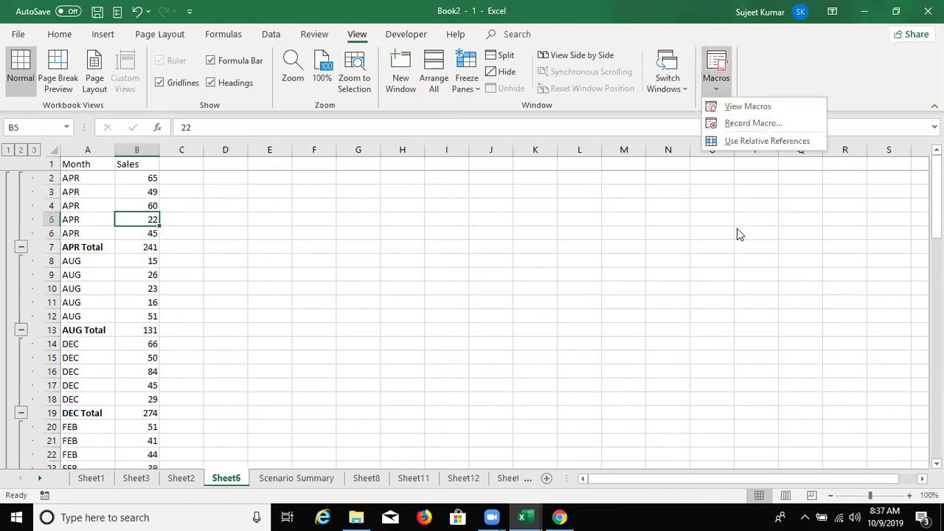
left_click(286, 304)
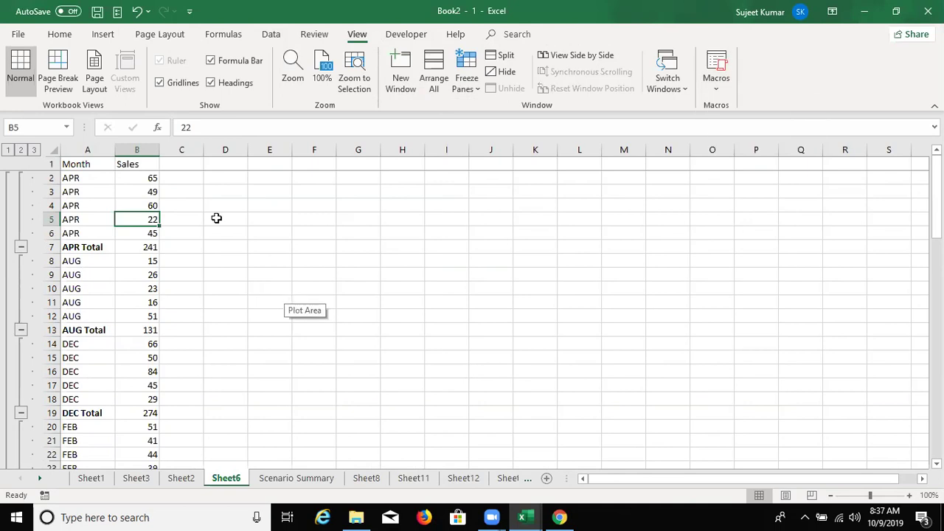
- Close YouTube Studio's Video processing notice, then minimize Chrome and both Excel windows
left_click(560, 517)
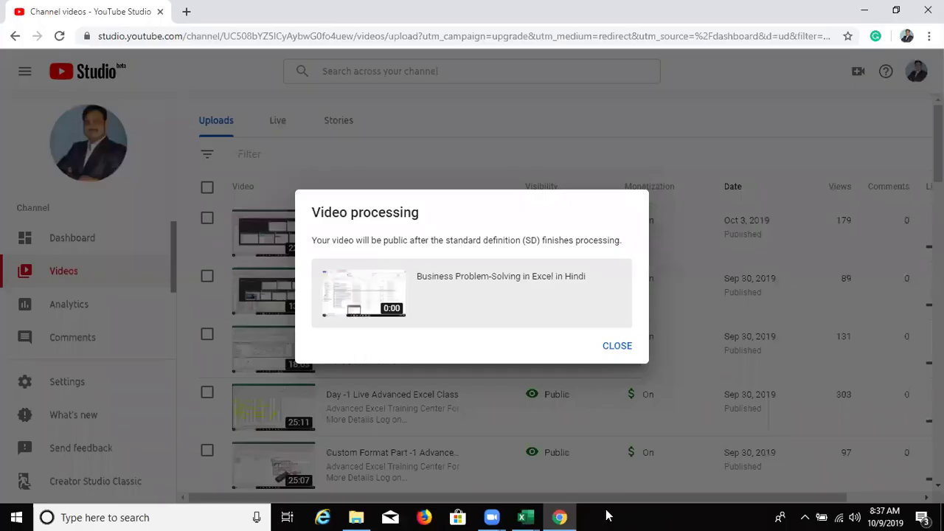
left_click(608, 349)
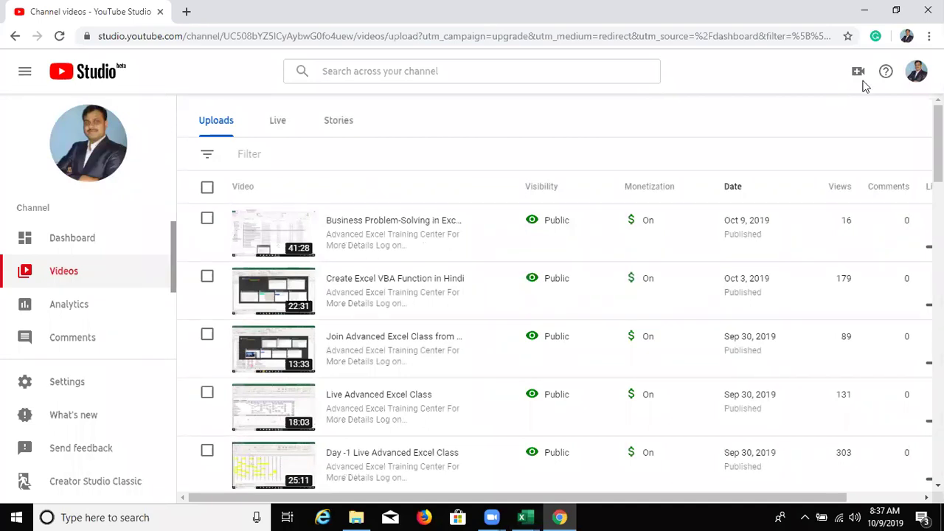
left_click(865, 10)
left_click(864, 13)
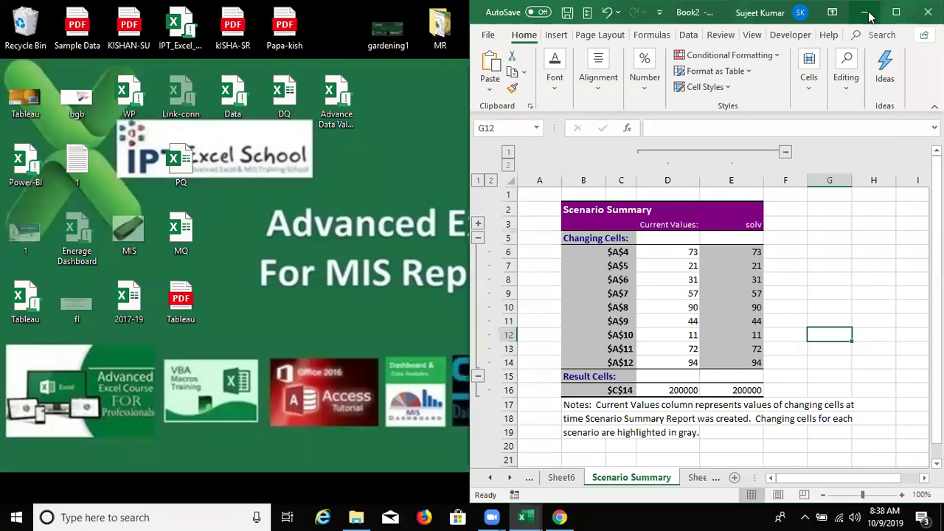
left_click(866, 12)
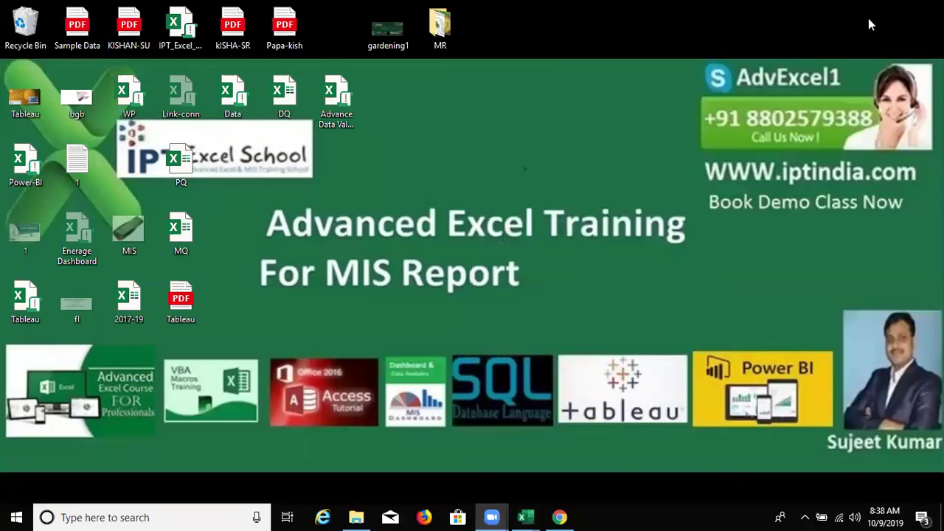